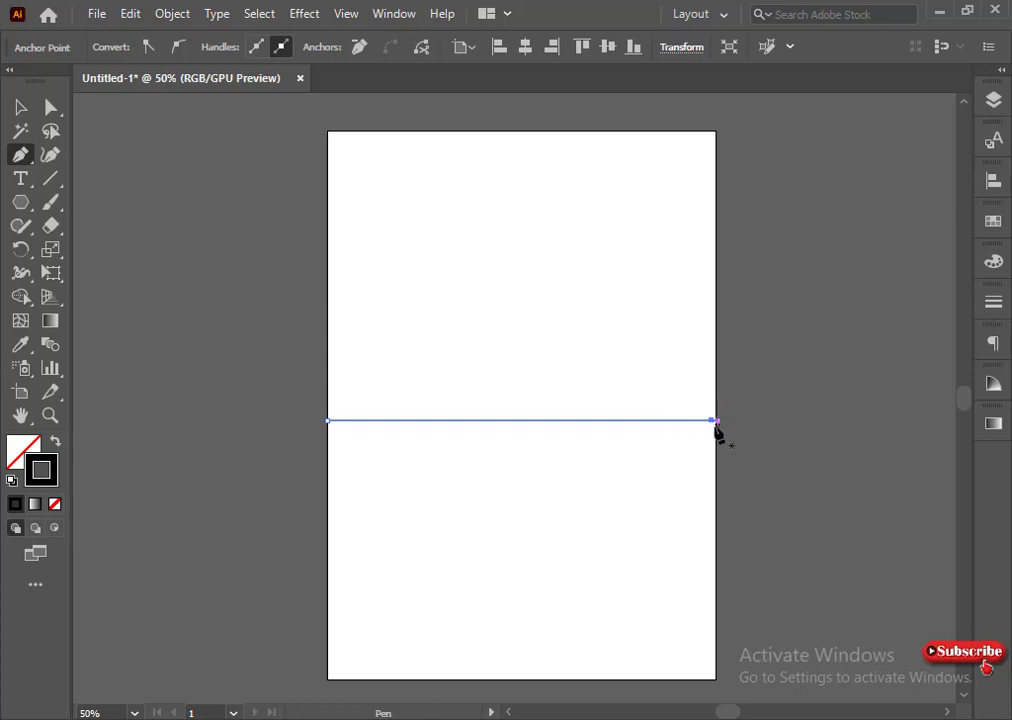
Step: Complete the closed rectangular ground shape covering the lower part of the page, about 8.3 by 5.5 in, and deselect it
click(716, 679)
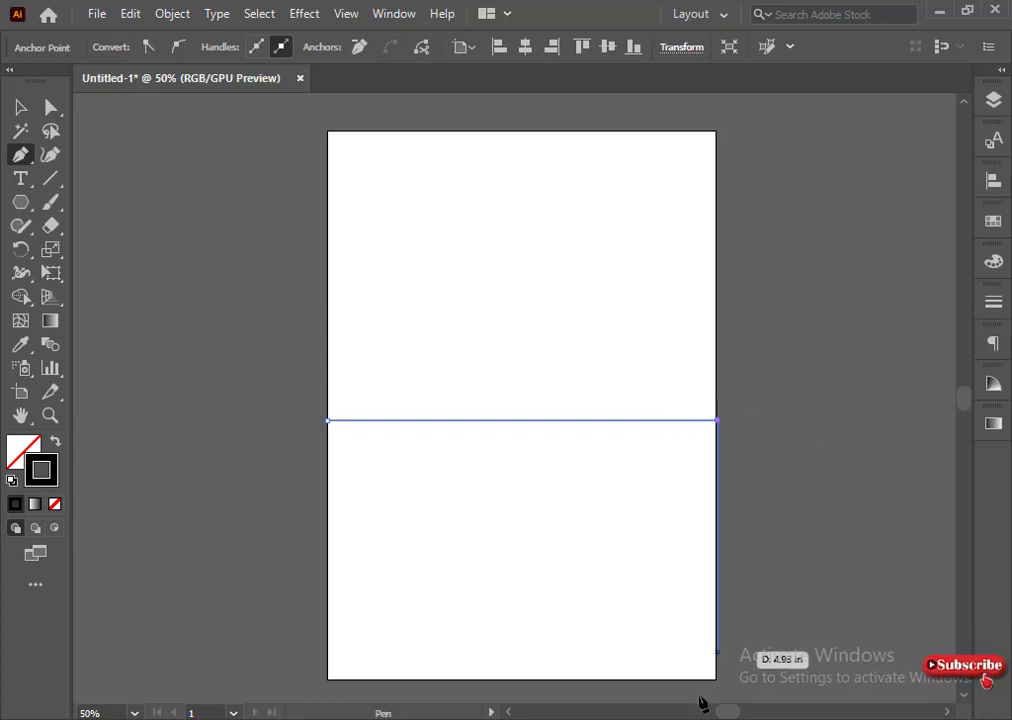
click(328, 679)
click(328, 420)
ctrl+click(409, 546)
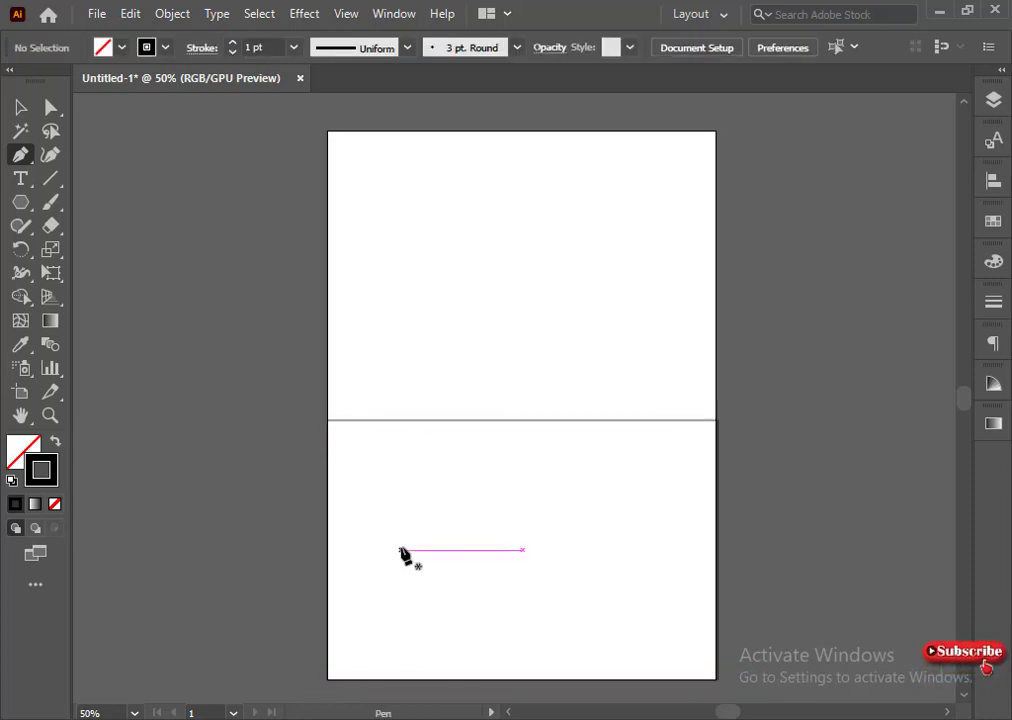
Step: Draw a closed, jagged rock outline with a nearly flat base in the left half of the ground area using the Pen tool
scroll(476, 489, down, 1)
click(522, 488)
click(505, 465)
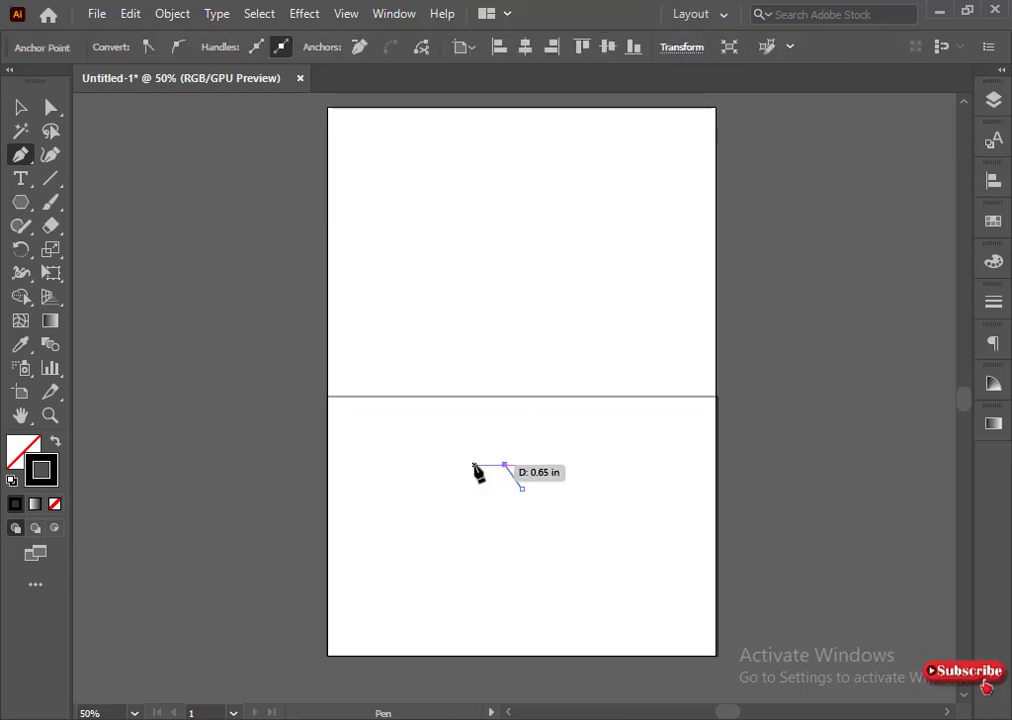
click(478, 465)
click(458, 449)
click(425, 438)
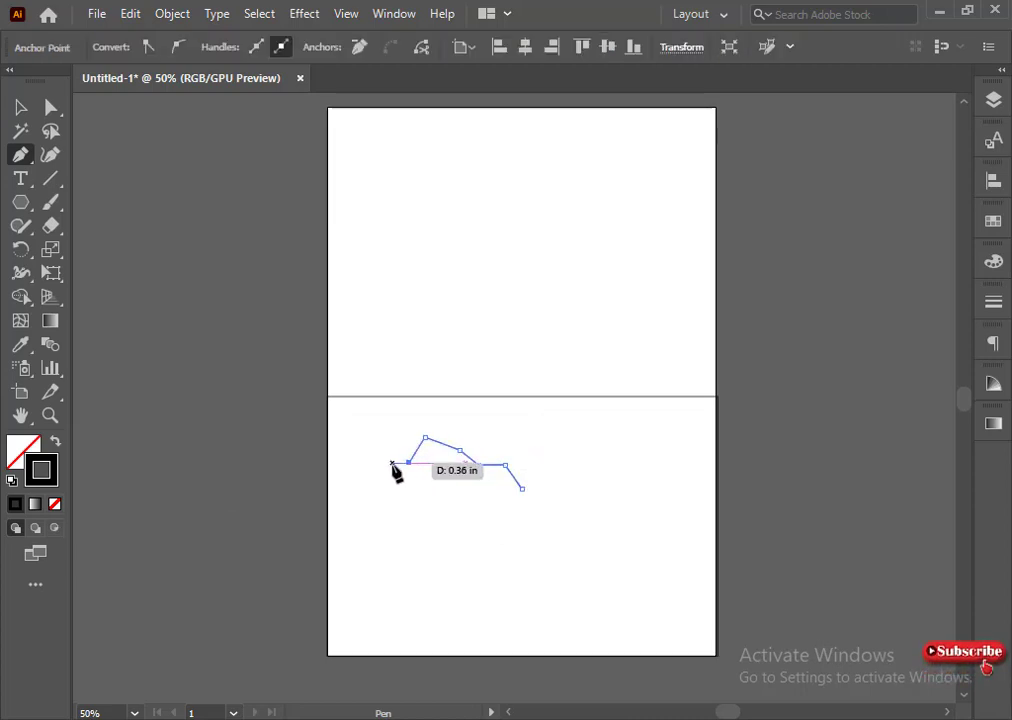
click(393, 463)
click(385, 482)
click(374, 505)
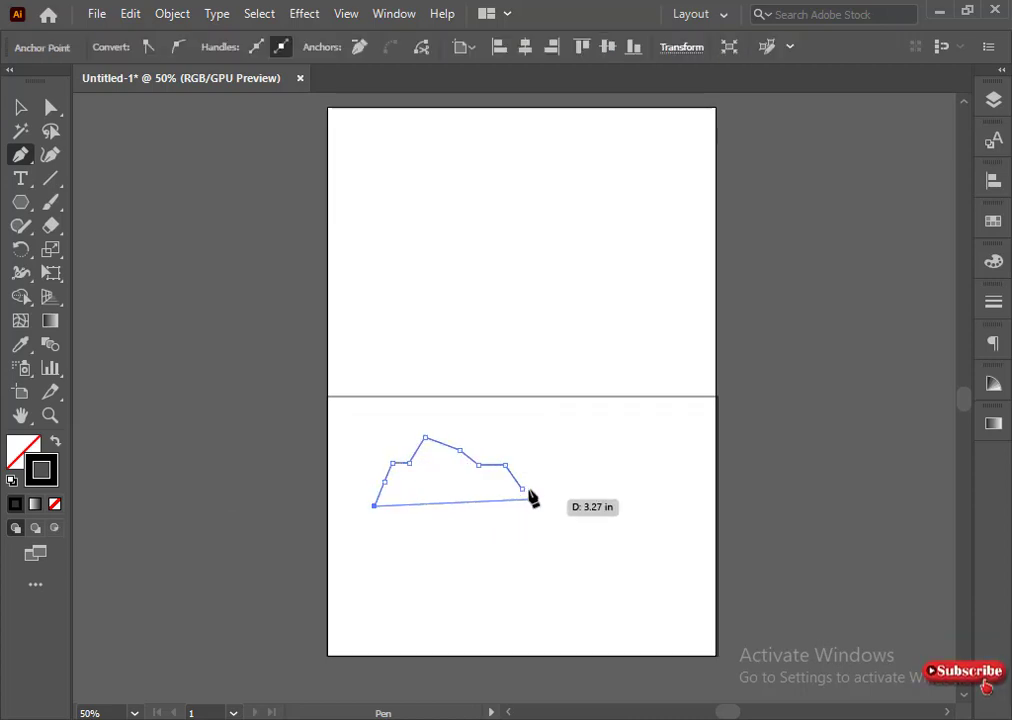
click(522, 489)
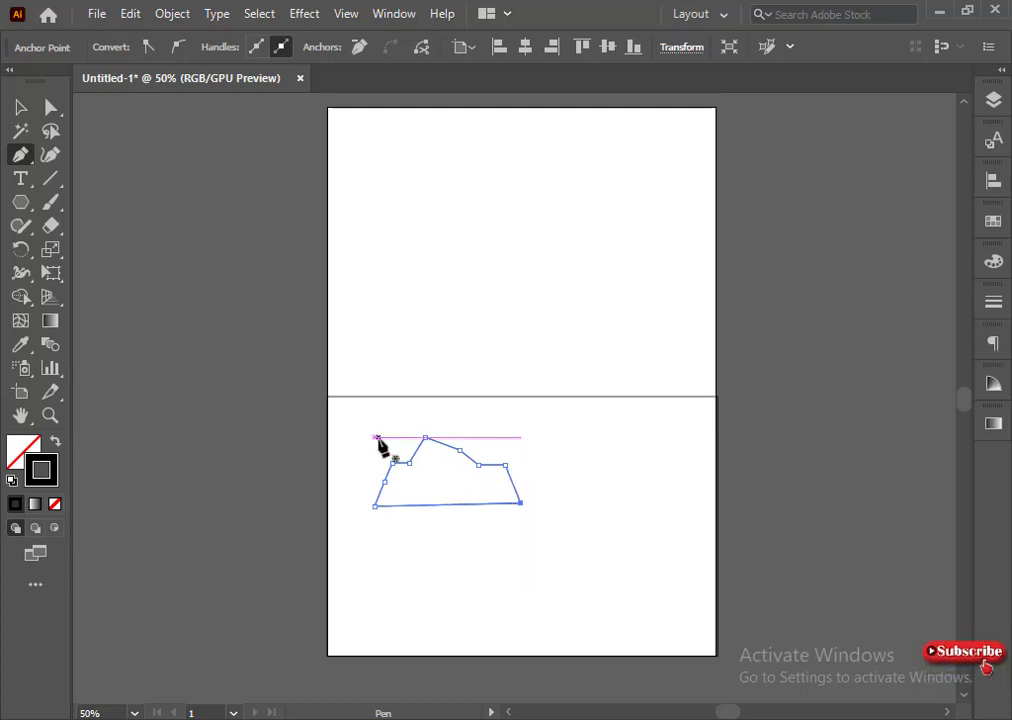
Step: Reshape the rock outline by shifting individual anchor points along its right slope, peak and lower left side
key(a)
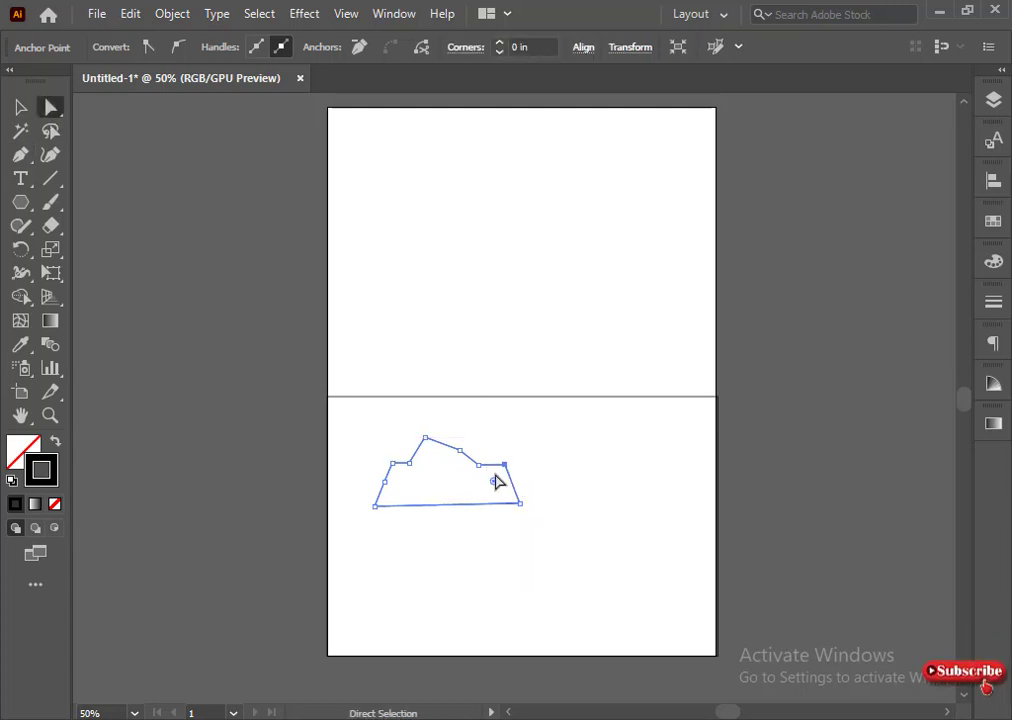
click(459, 451)
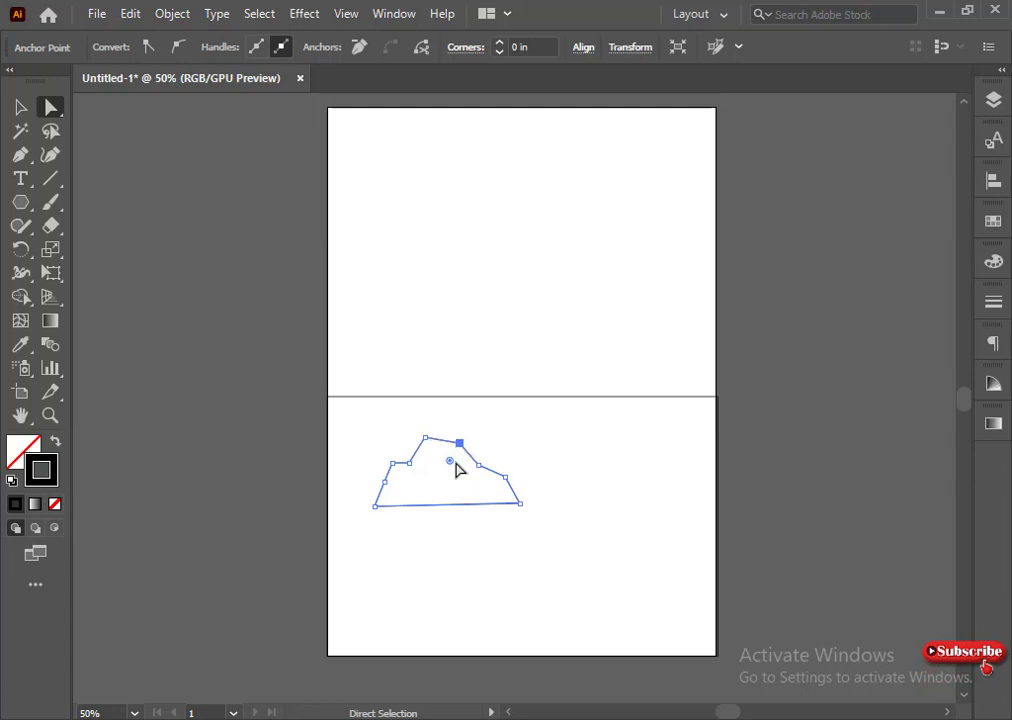
click(456, 464)
click(425, 438)
click(317, 476)
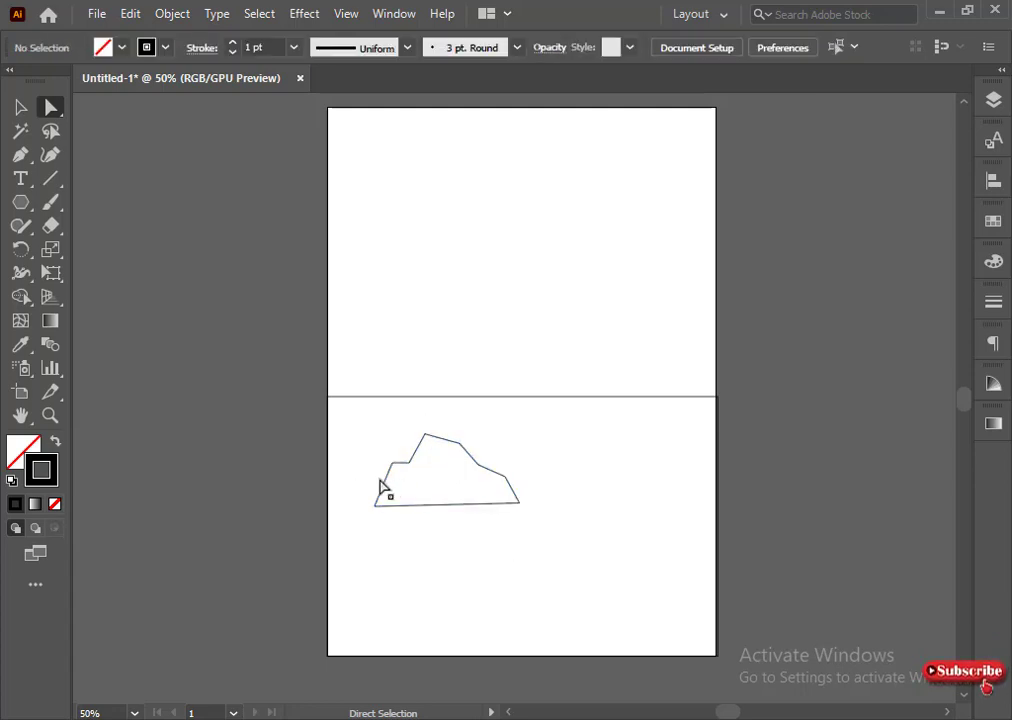
click(384, 482)
click(366, 514)
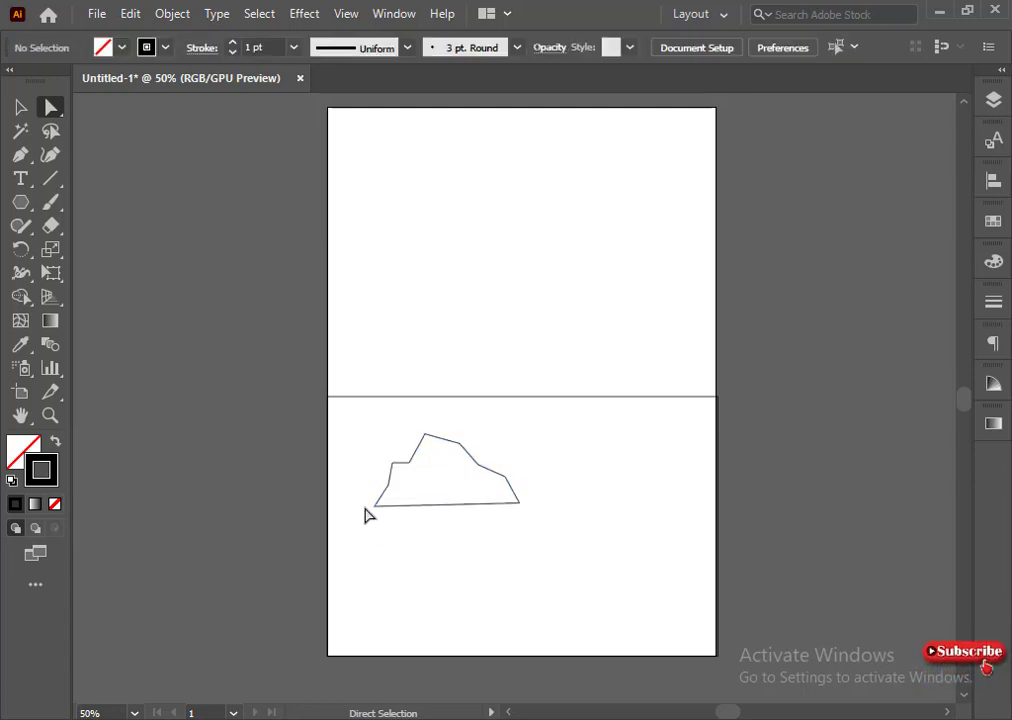
Step: Draw a second closed, jagged rock outline against the page's right edge near the bottom of the ground with the Pen tool
click(20, 155)
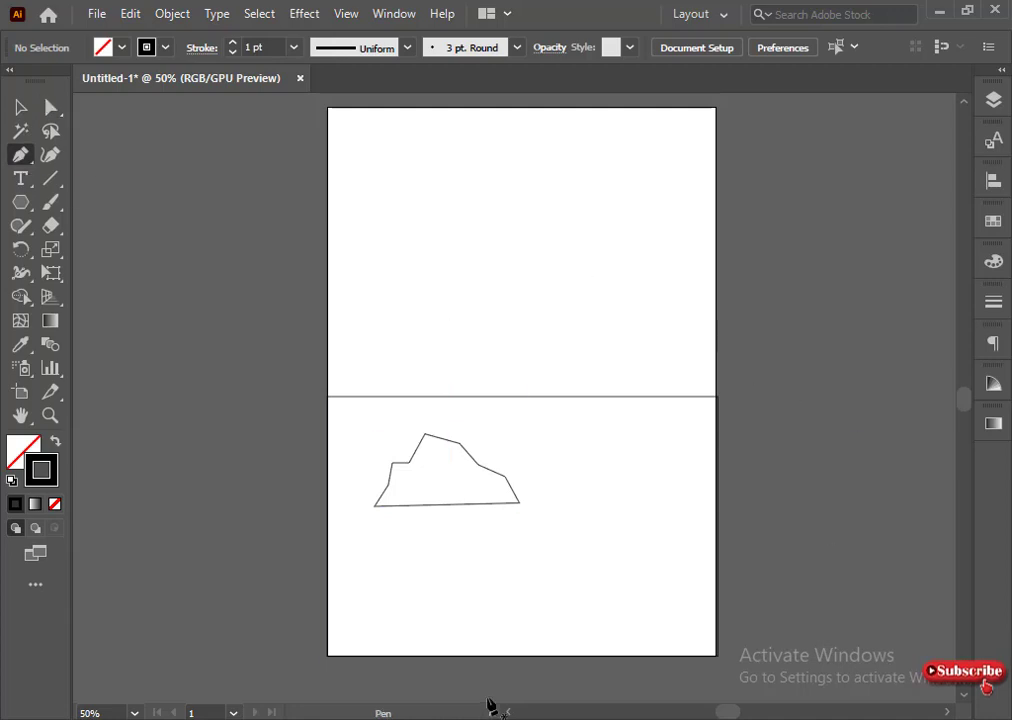
drag(716, 572, 684, 563)
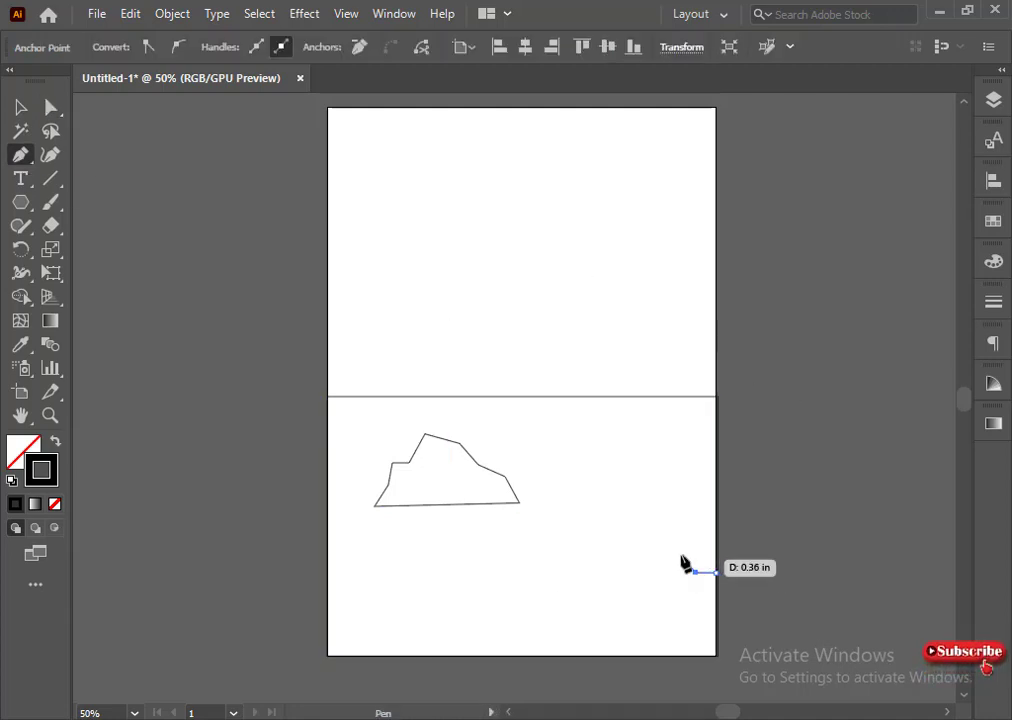
click(649, 560)
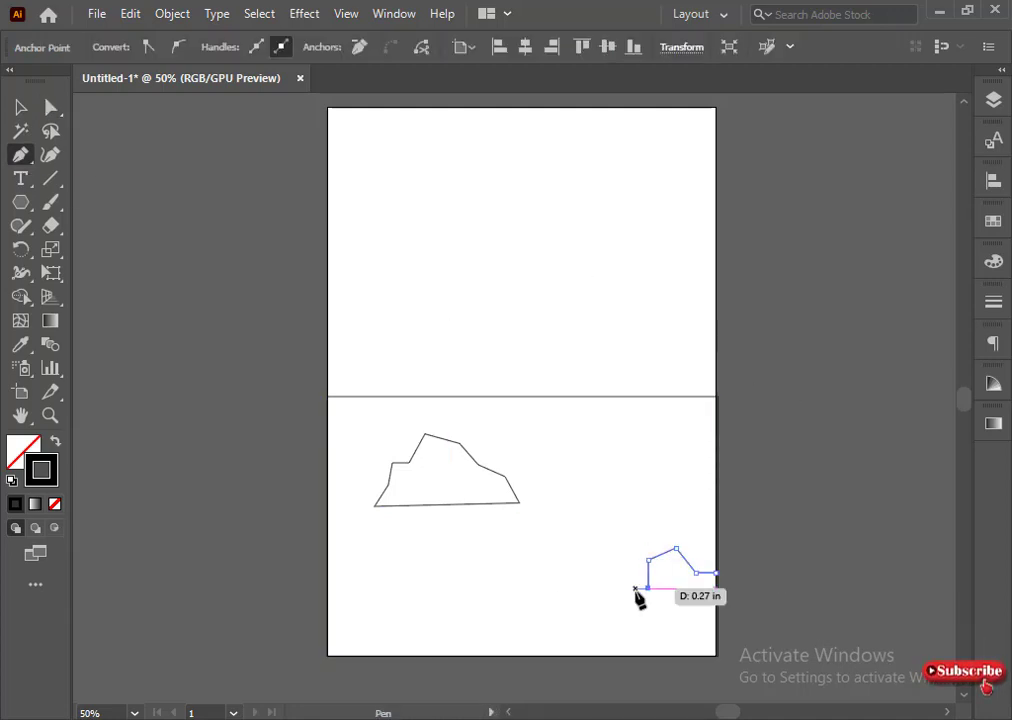
click(648, 586)
click(623, 600)
click(615, 635)
click(716, 637)
click(718, 572)
key(ctrl+z)
key(ctrl+z)
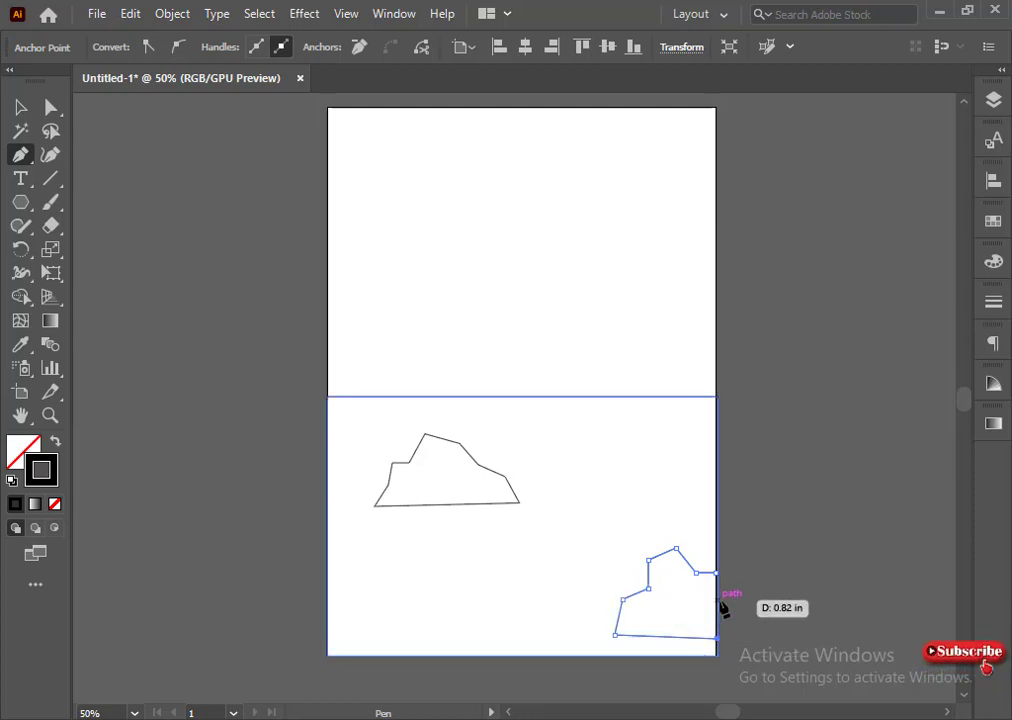
click(716, 636)
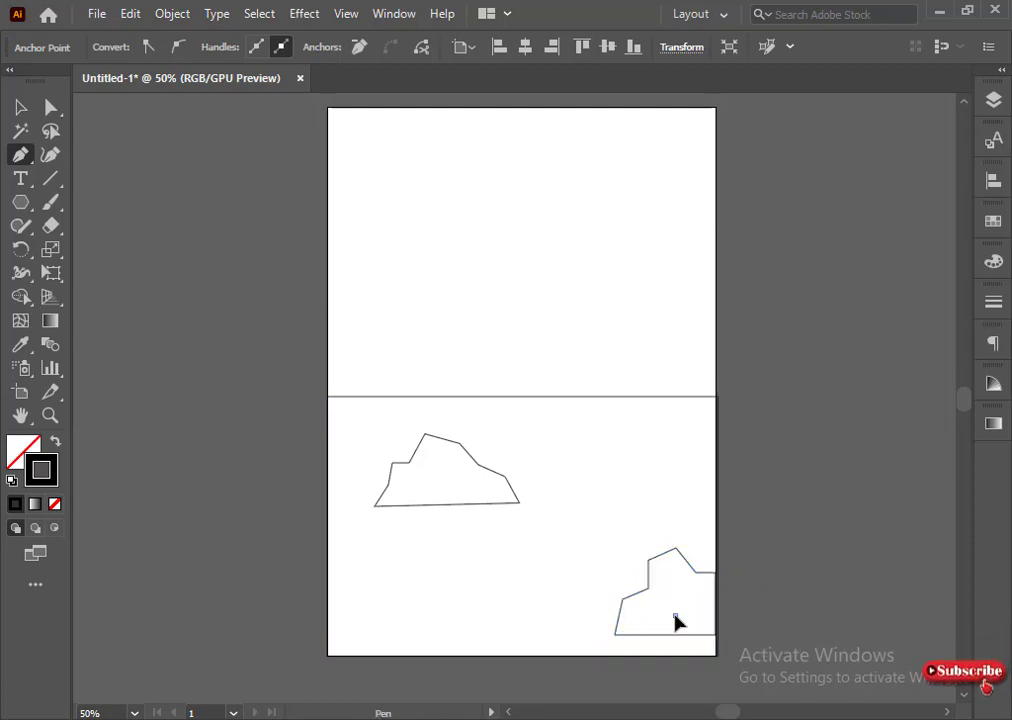
key(ctrl+z)
Step: Stretch the right-edge rock wider toward the page centre and reduce its height slightly from the top
click(20, 107)
click(622, 601)
drag(614, 596, 585, 594)
drag(651, 548, 651, 560)
click(540, 499)
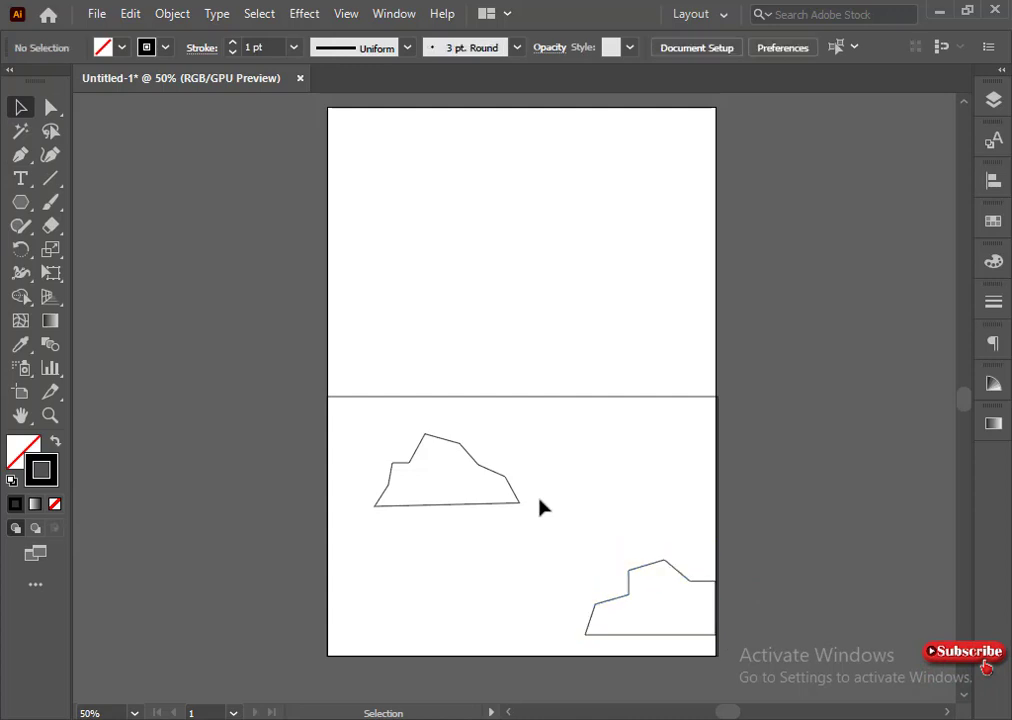
Step: Nudge the ground shape's two right-hand anchor points inward to line up with the page edge
key(a)
click(613, 460)
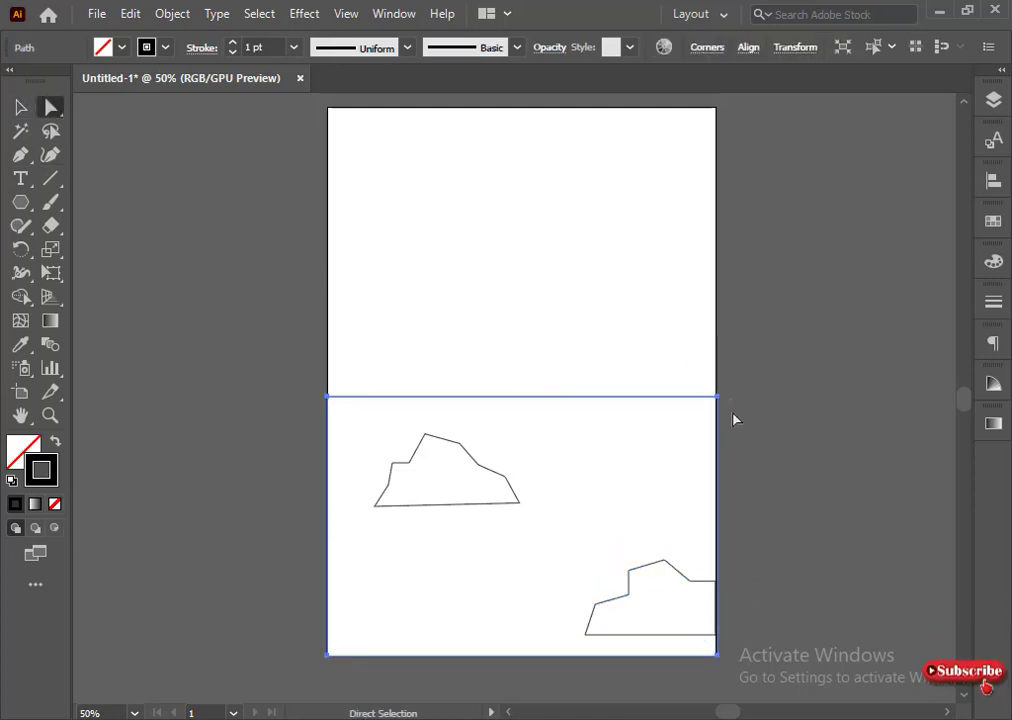
click(717, 657)
shift+click(717, 397)
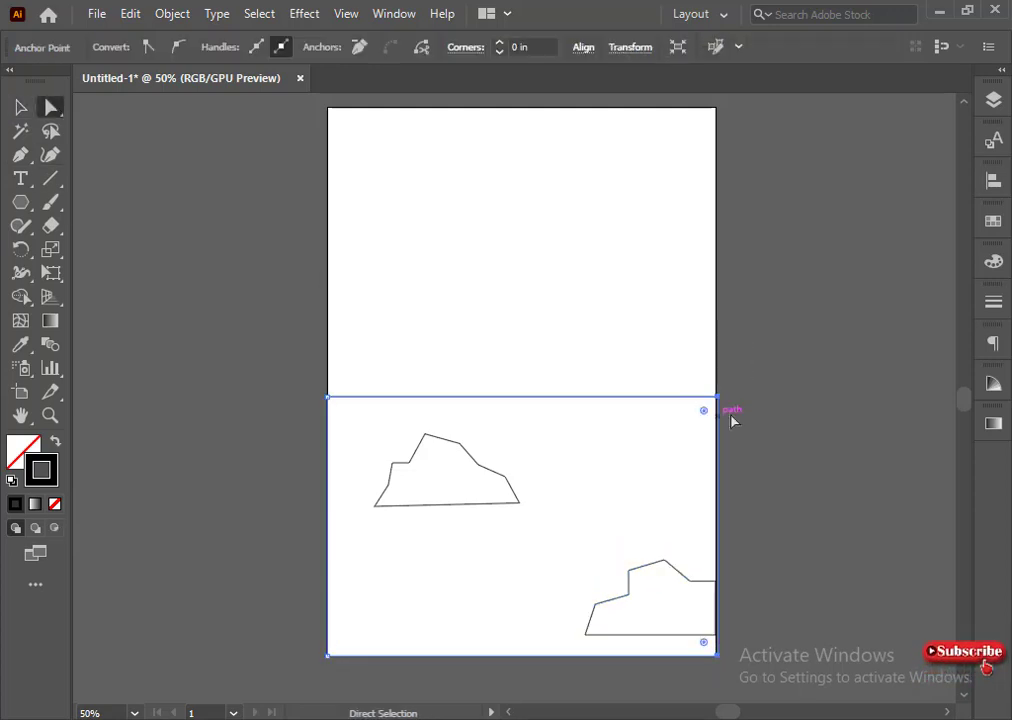
key(Left)
key(Left)
click(775, 437)
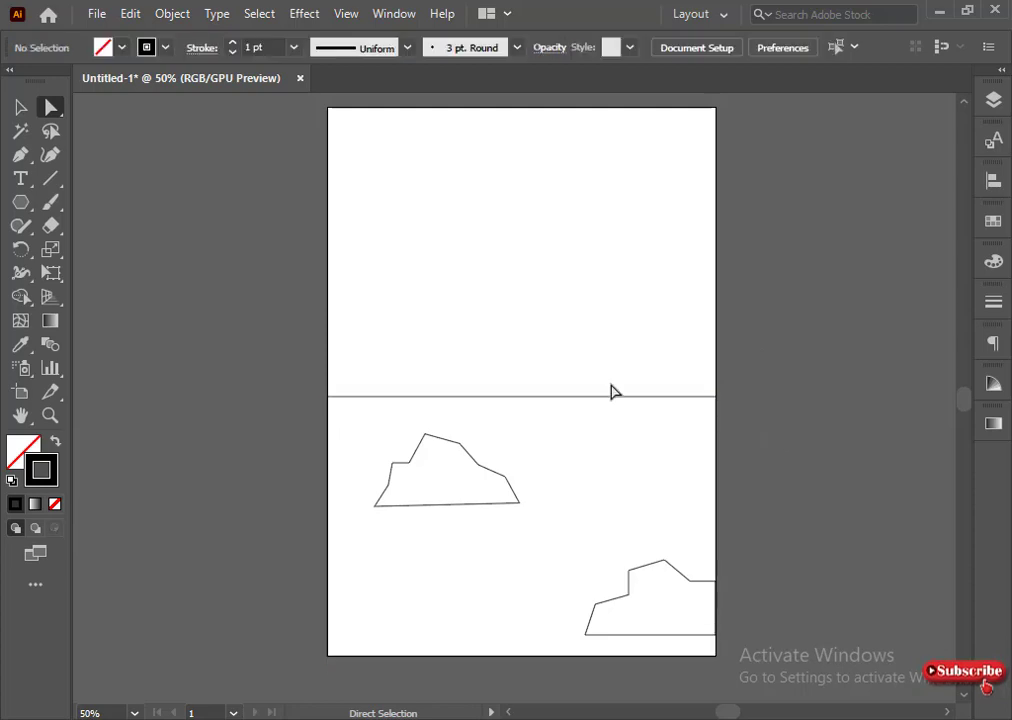
Step: Lower the ground shape's top edge slightly and move the left rock farther down within the ground area
click(21, 158)
click(21, 107)
click(548, 397)
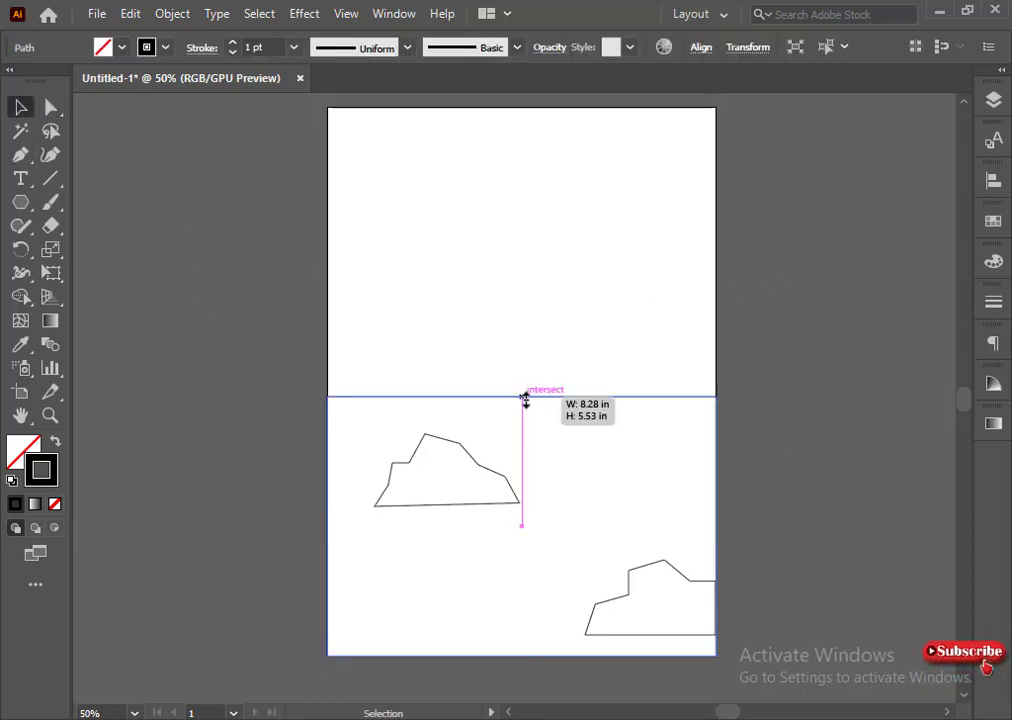
drag(525, 399, 525, 415)
click(545, 450)
drag(478, 464, 478, 500)
click(494, 213)
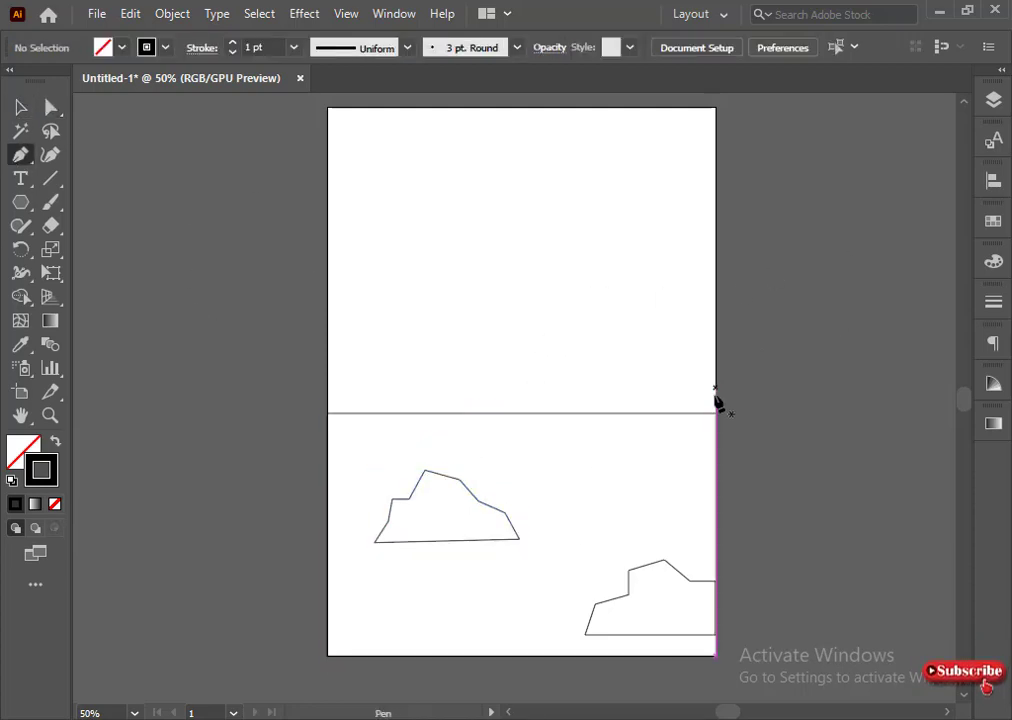
Step: Draw a closed, pointed mountain rising from the horizon and cut off by the page's right edge
click(716, 343)
click(680, 276)
key(ctrl+z)
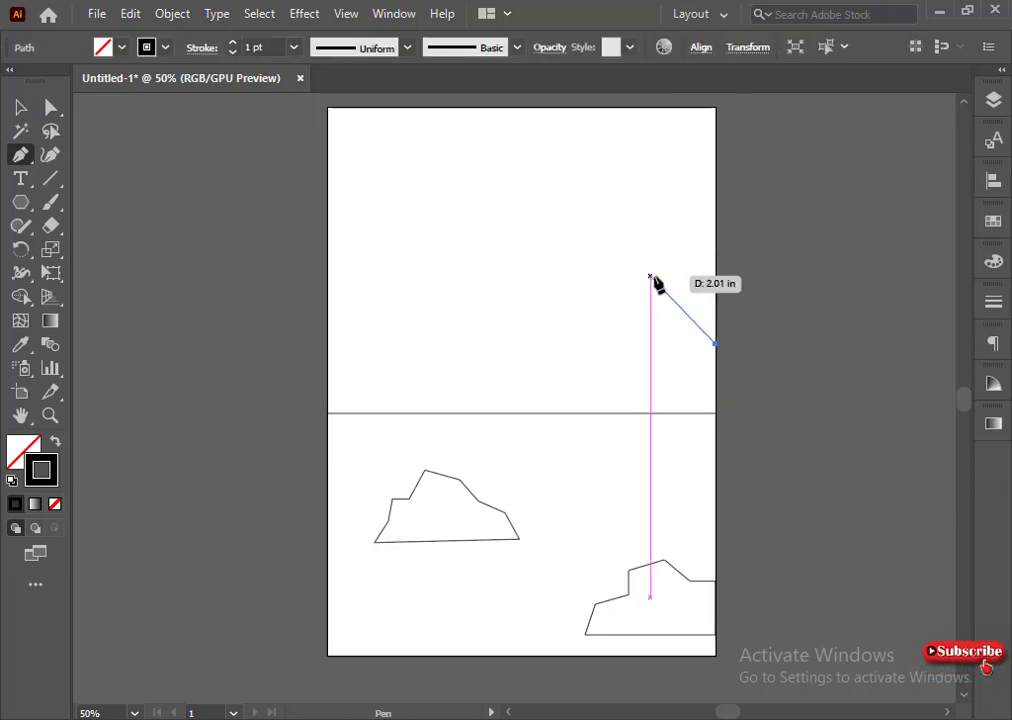
click(655, 277)
click(531, 412)
click(716, 412)
click(716, 343)
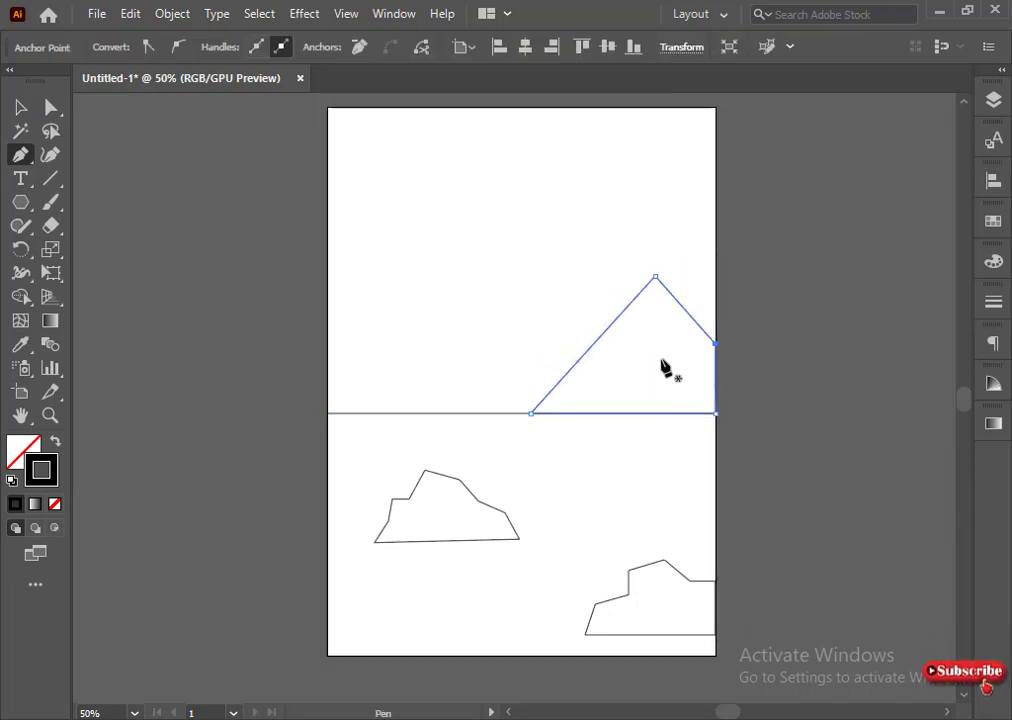
ctrl+click(610, 389)
Step: Draw a smaller middle mountain on the horizon, with its right side meeting the slope of the right mountain
click(567, 372)
click(513, 304)
click(416, 412)
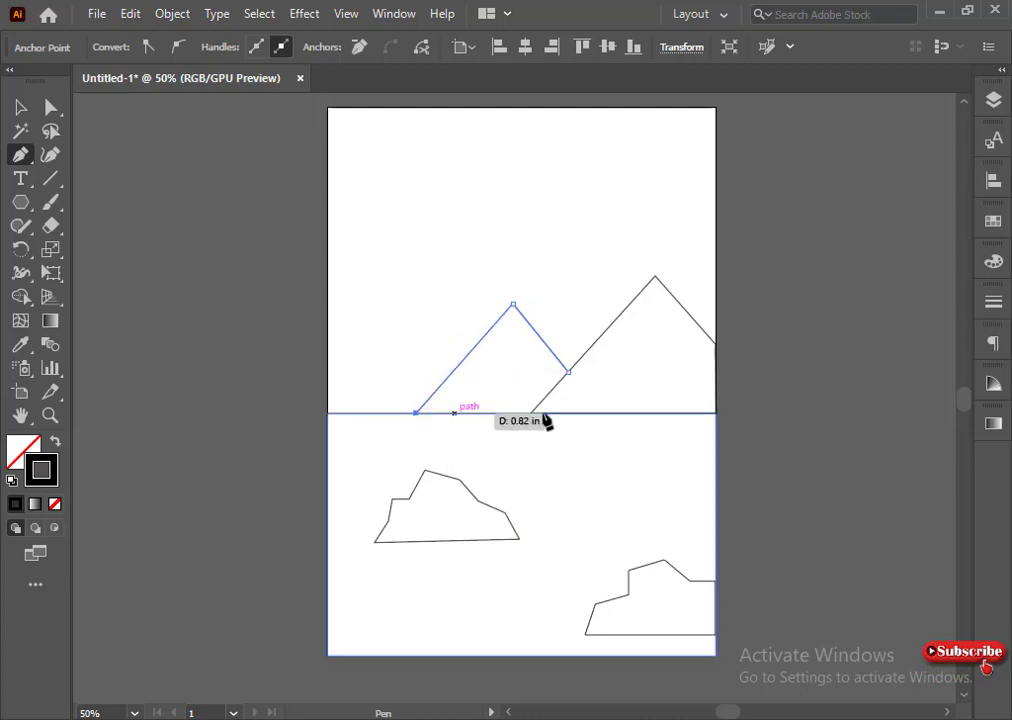
click(531, 413)
click(568, 372)
ctrl+click(585, 383)
Step: Draw a triangular half mountain on the horizon against the page's left edge, slightly overlapping the middle mountain's base
click(327, 304)
click(431, 413)
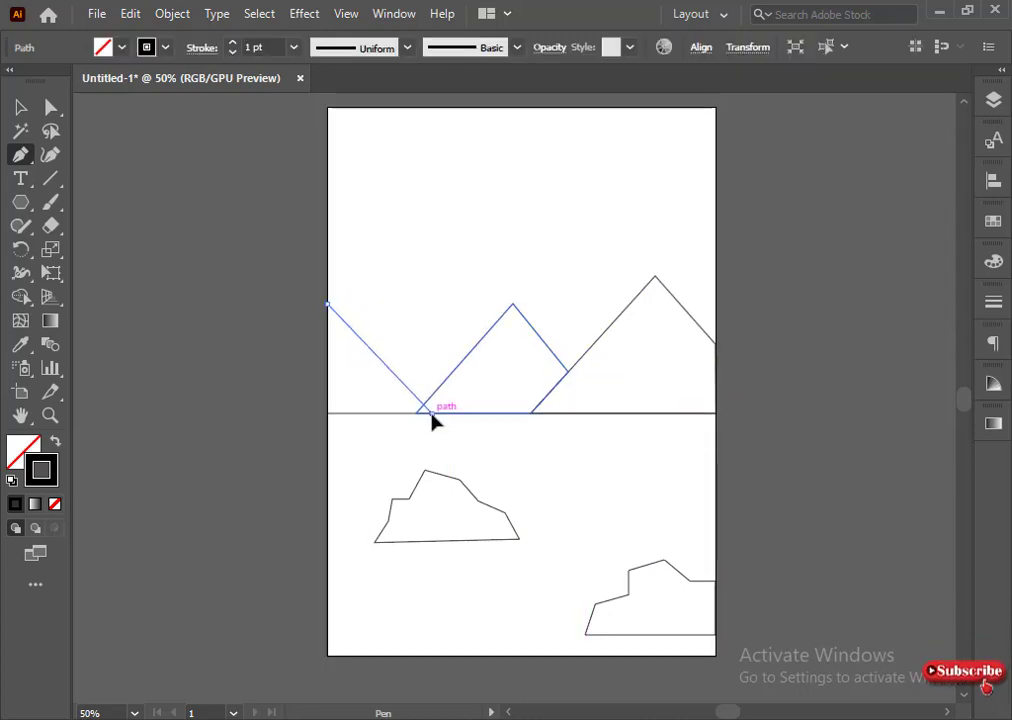
click(327, 412)
click(327, 304)
ctrl+click(392, 297)
Step: Draw a narrow ridge shape along the middle mountain's right slope, ending on the right mountain's slope
click(521, 314)
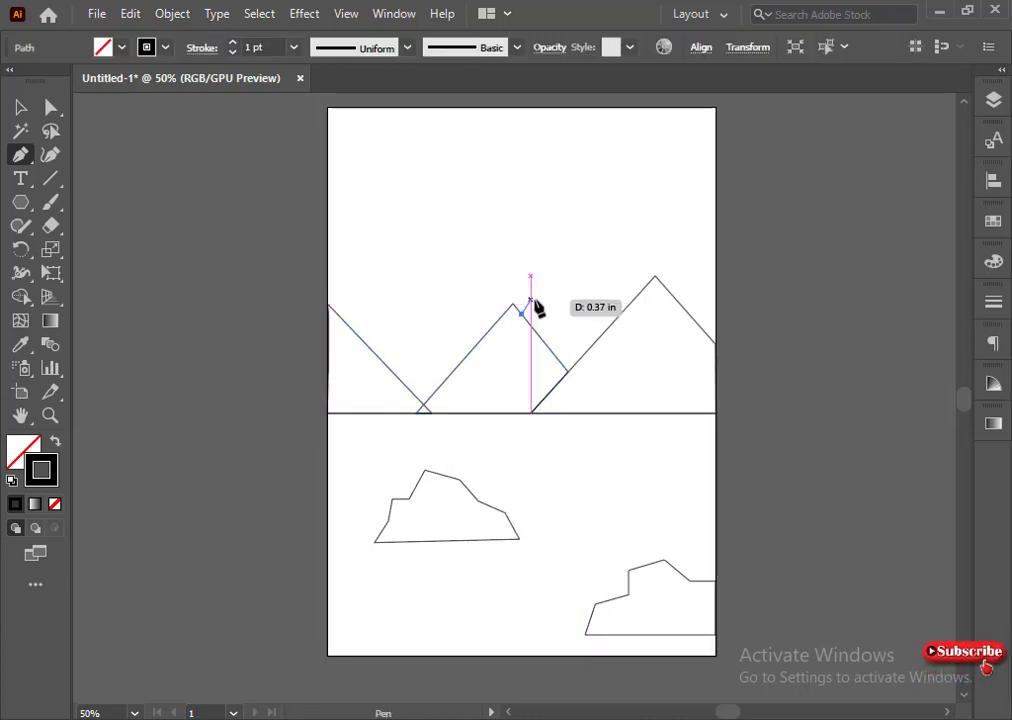
click(530, 303)
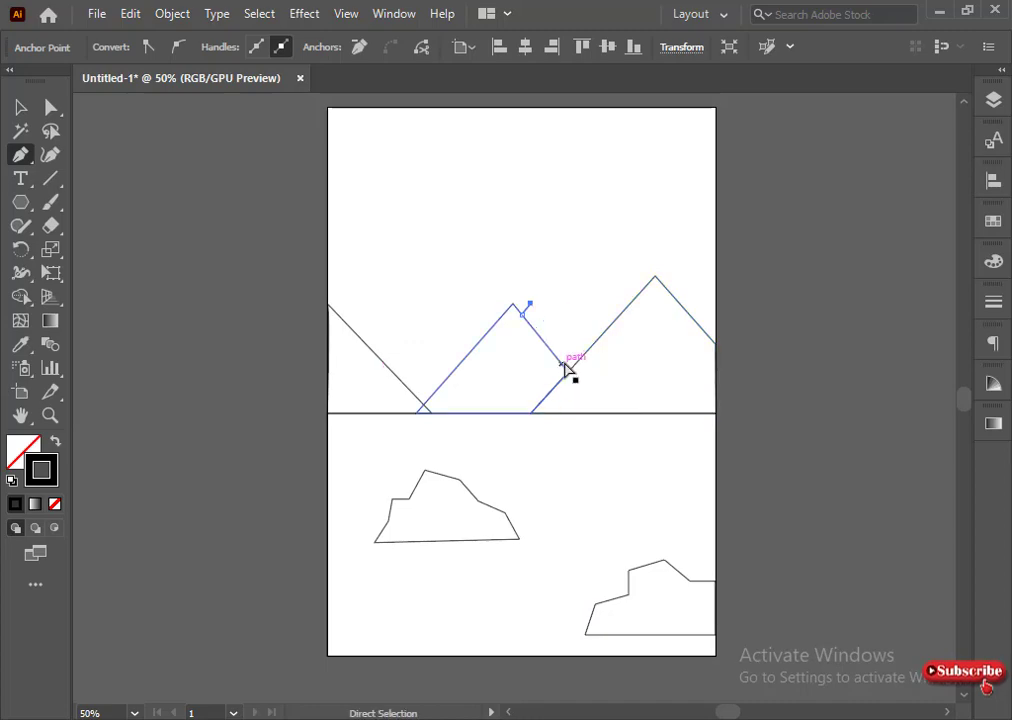
key(ctrl+z)
click(539, 309)
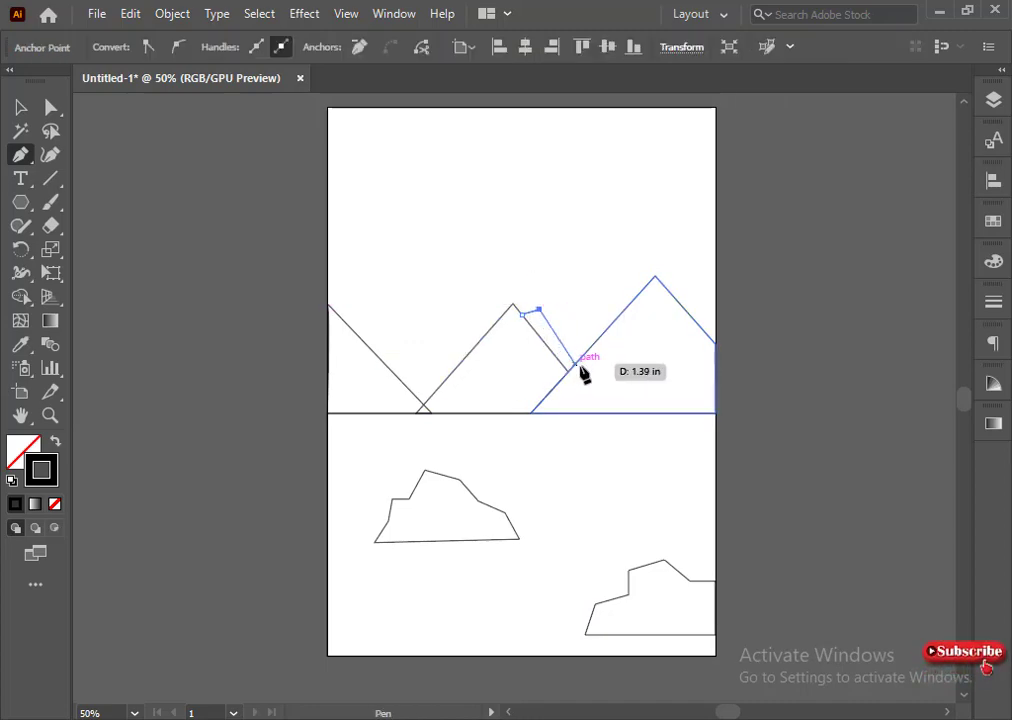
click(569, 368)
ctrl+click(501, 280)
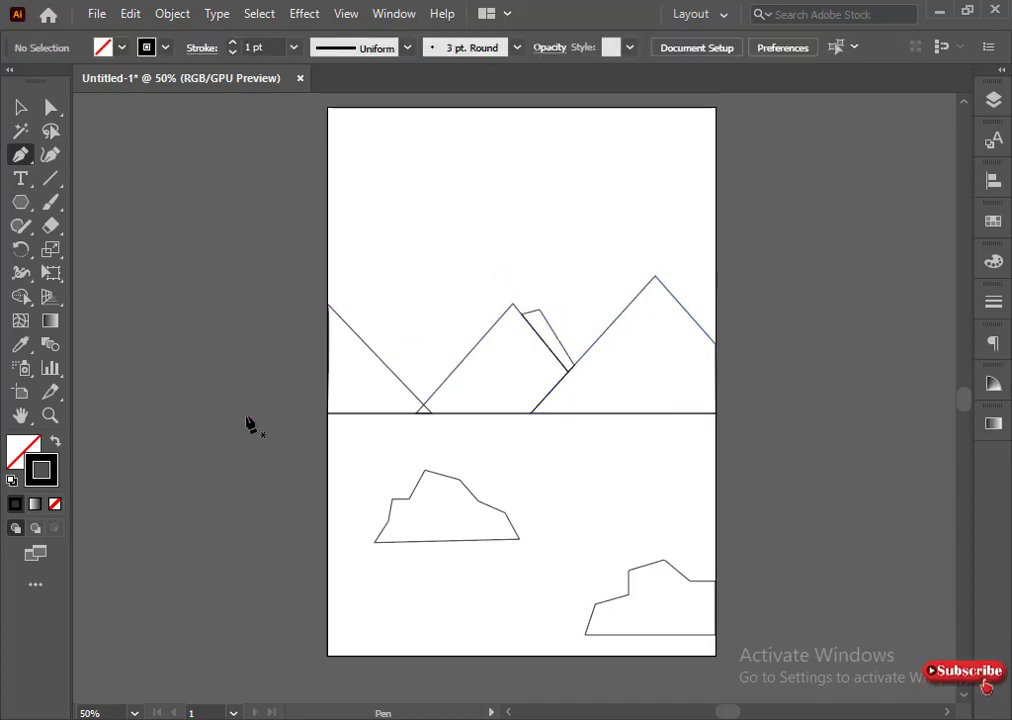
Step: Draw a closed twin-peaked background mountain filling the gap between the left and middle mountains
click(351, 328)
click(380, 284)
click(416, 316)
click(460, 276)
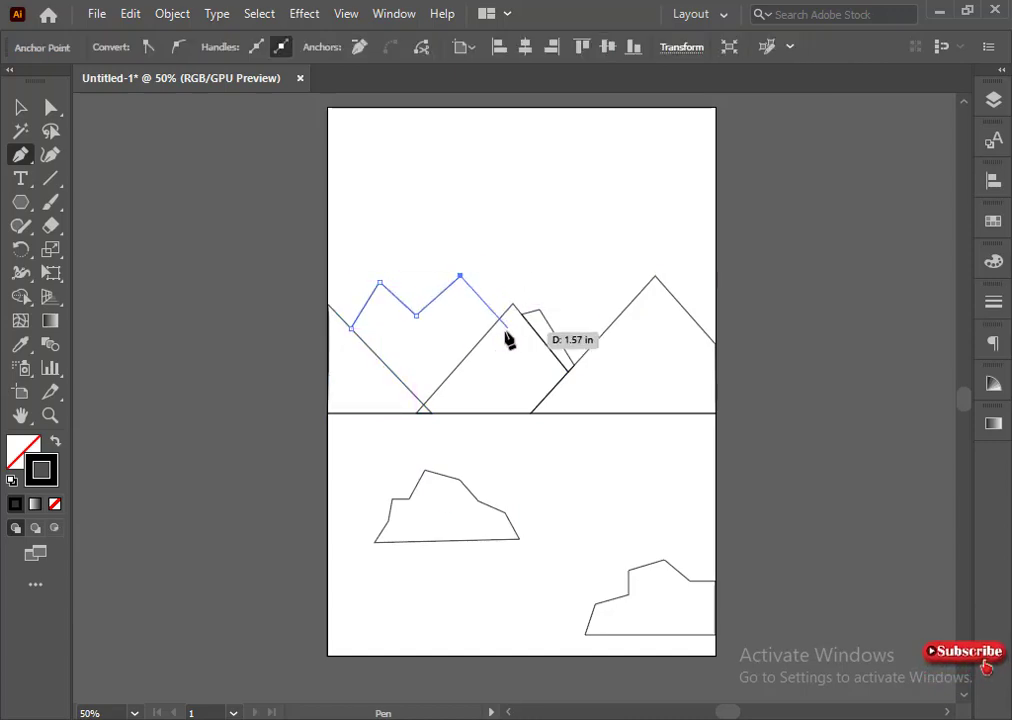
click(492, 327)
click(424, 404)
click(351, 328)
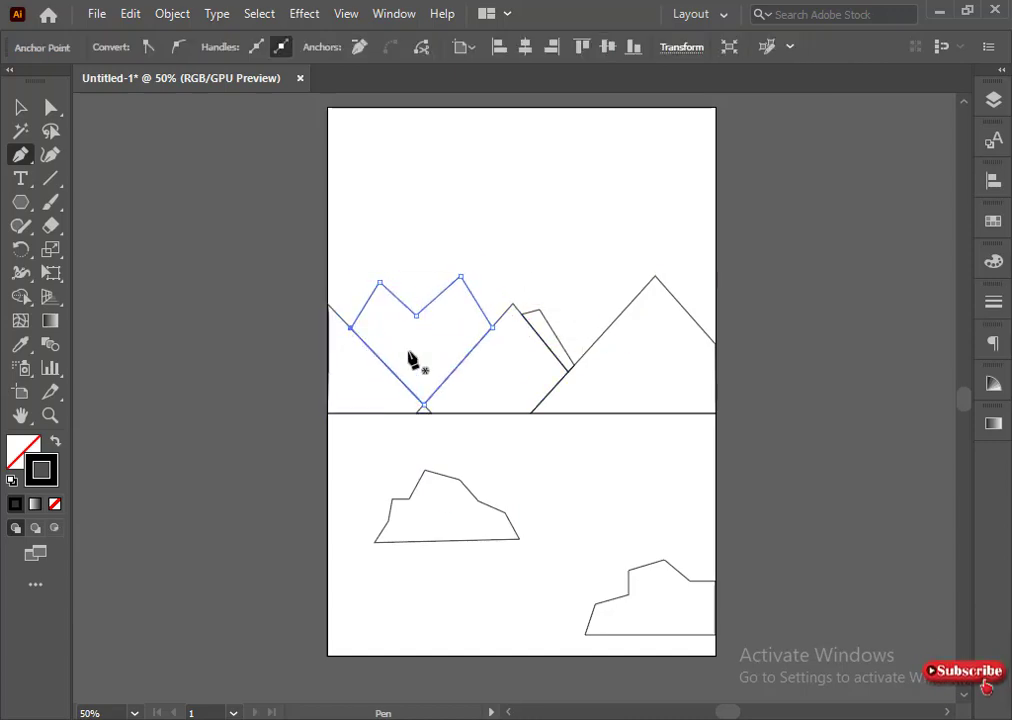
ctrl+click(410, 358)
Step: Draw a closed twin-peaked background mountain between the middle and right mountains, following the top of the narrow ridge
drag(512, 306, 565, 275)
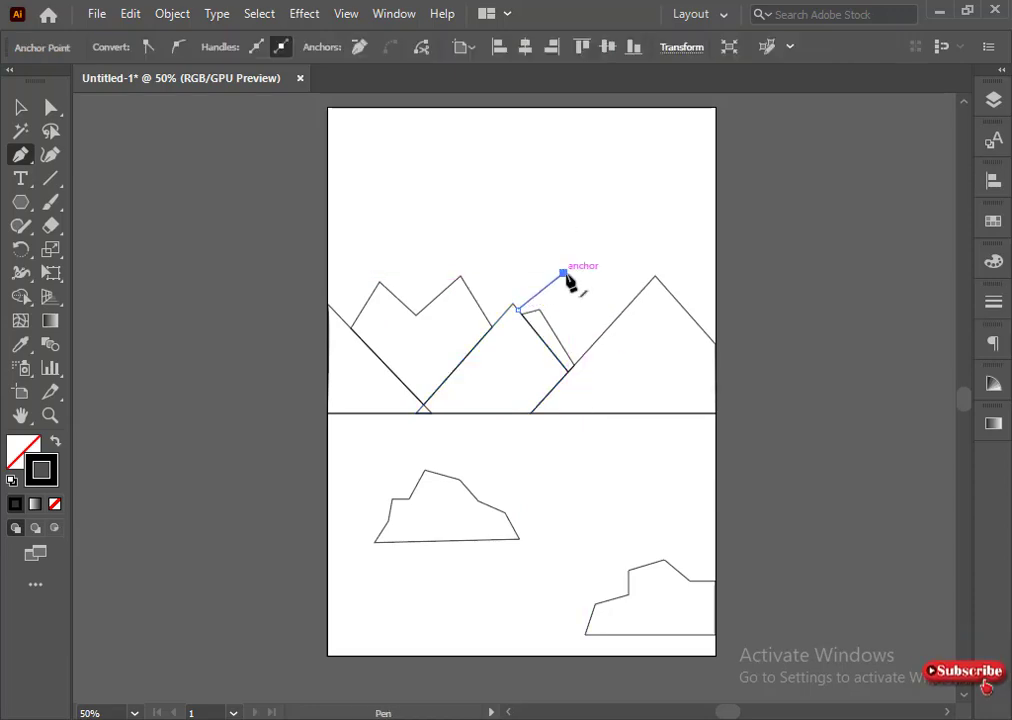
click(607, 311)
click(641, 273)
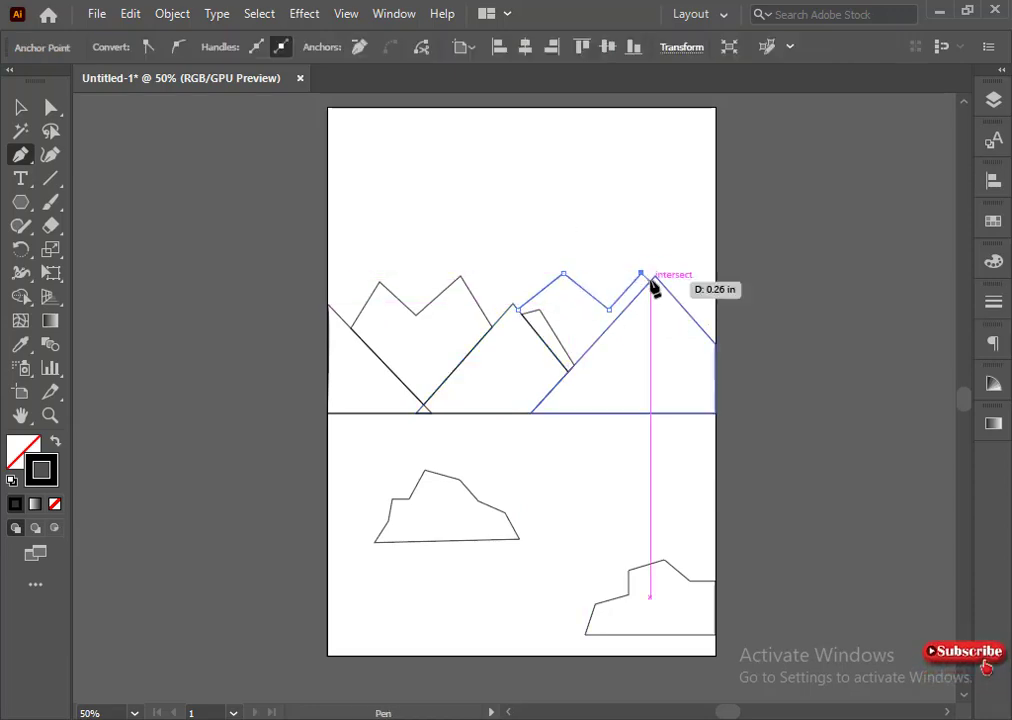
click(650, 281)
click(573, 367)
click(538, 310)
click(517, 310)
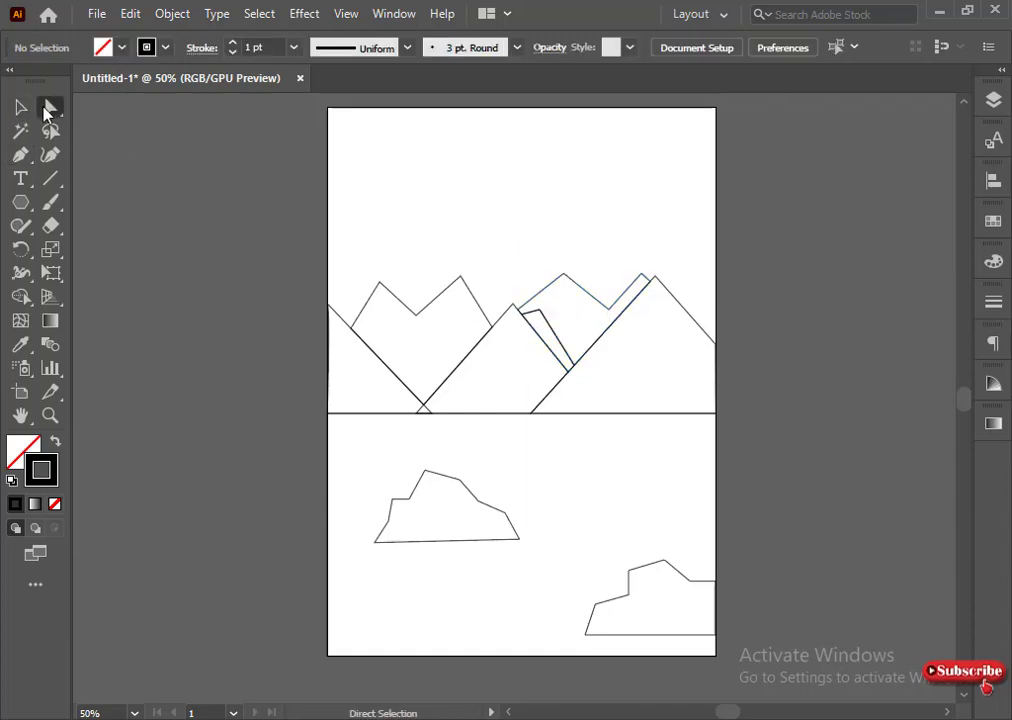
Step: Shift the middle mountain's peak slightly up and left, and move the left background mountain's right corner onto its slope
click(512, 322)
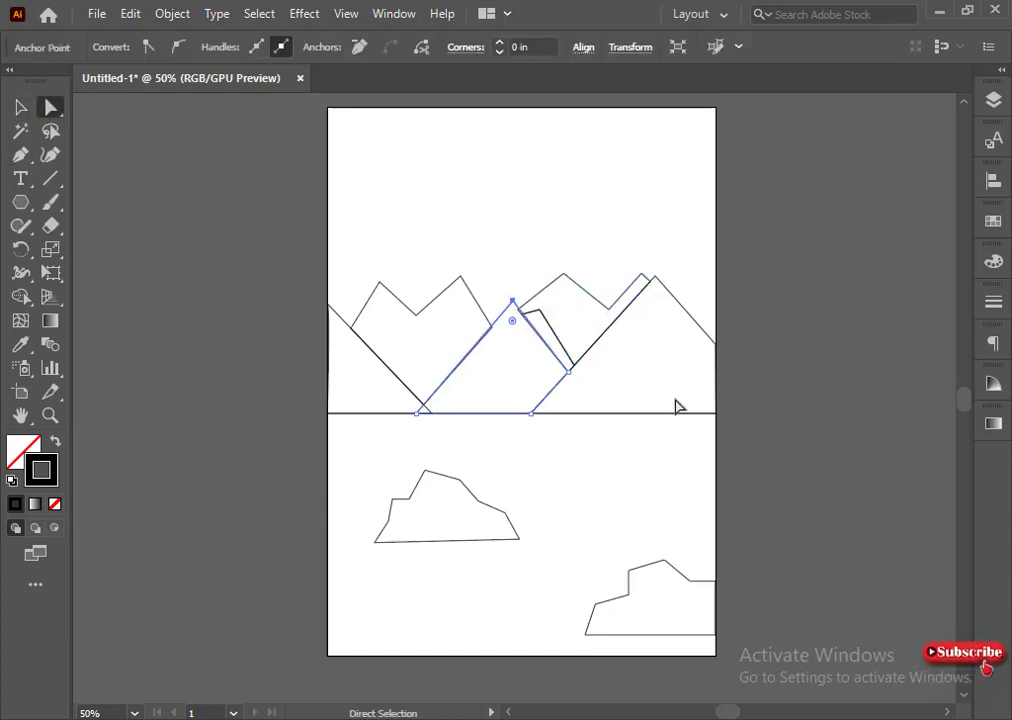
click(470, 259)
click(491, 326)
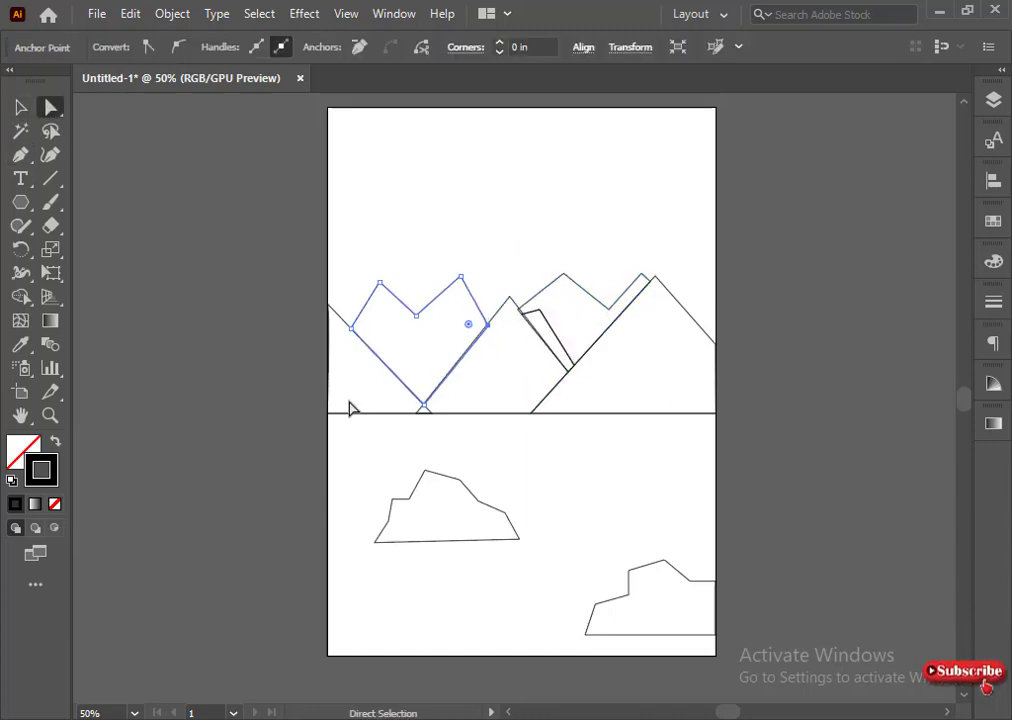
click(519, 311)
drag(520, 311, 529, 315)
click(456, 197)
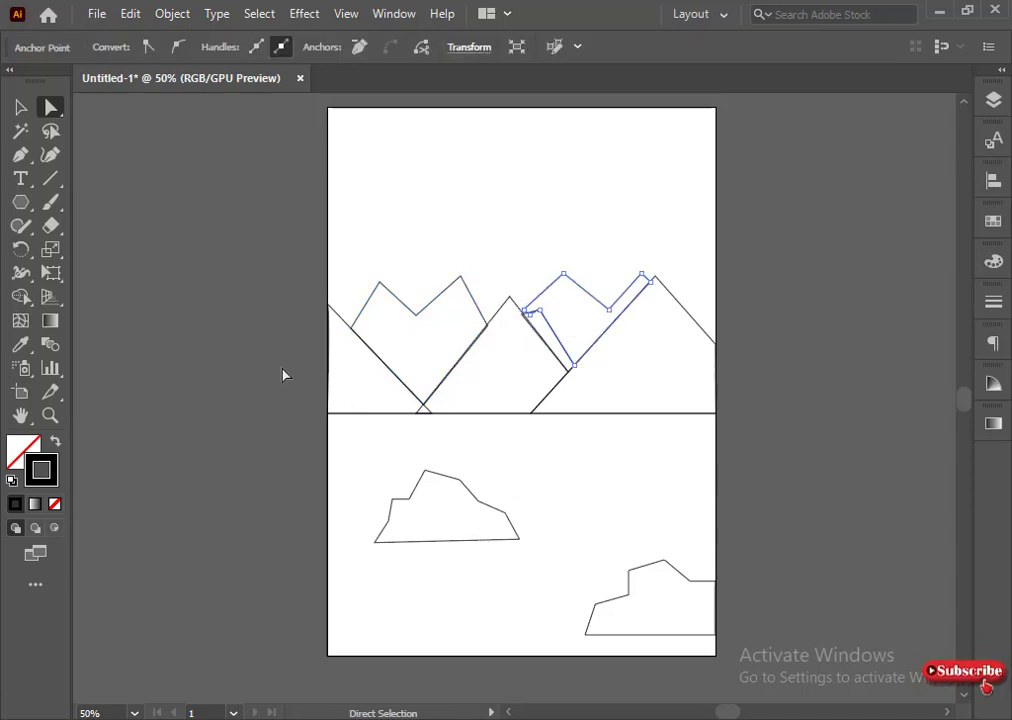
key(ctrl+z)
key(ctrl+z)
click(472, 288)
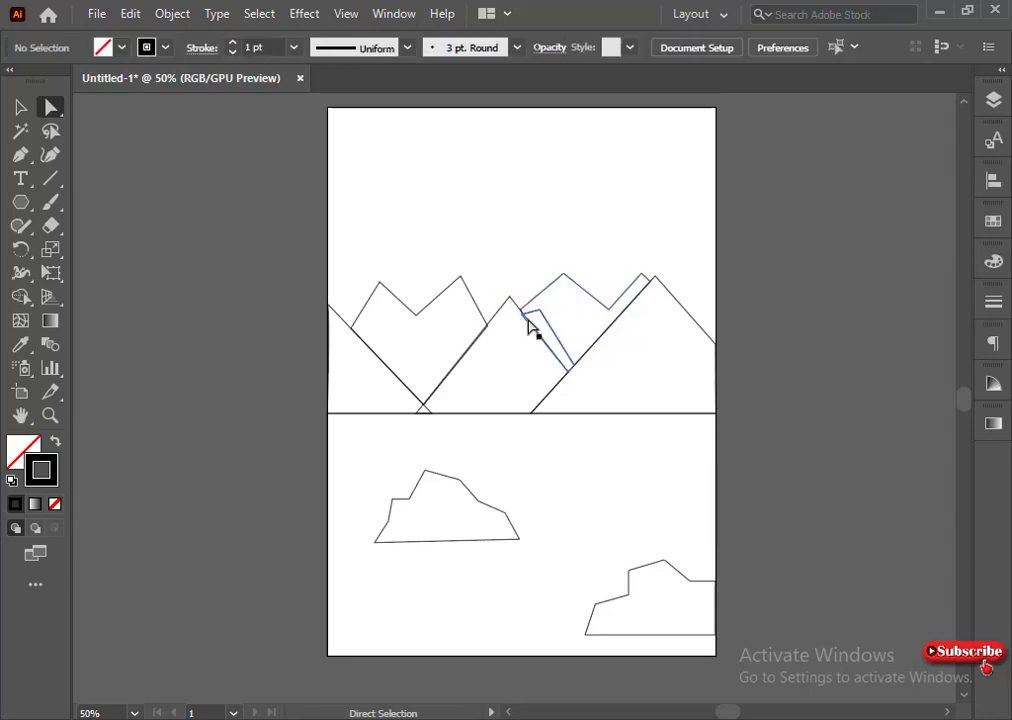
Step: Nudge the narrow ridge's upper corner onto the middle mountain's slope and lower the valley between the left background mountain's peaks slightly
click(524, 317)
click(522, 314)
click(645, 446)
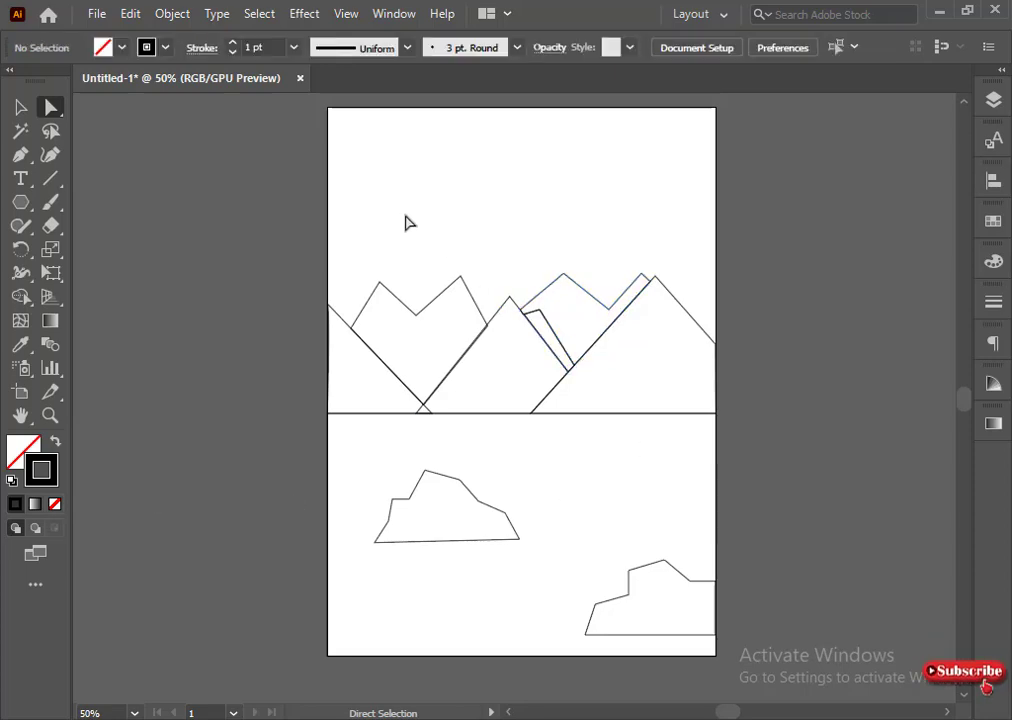
click(416, 315)
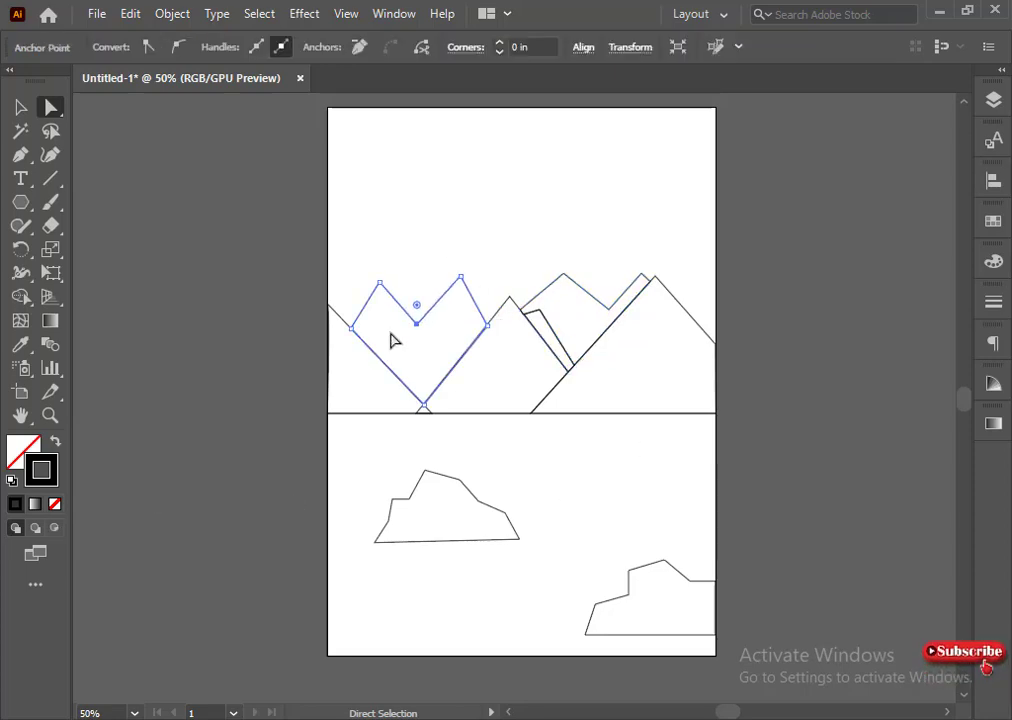
click(392, 336)
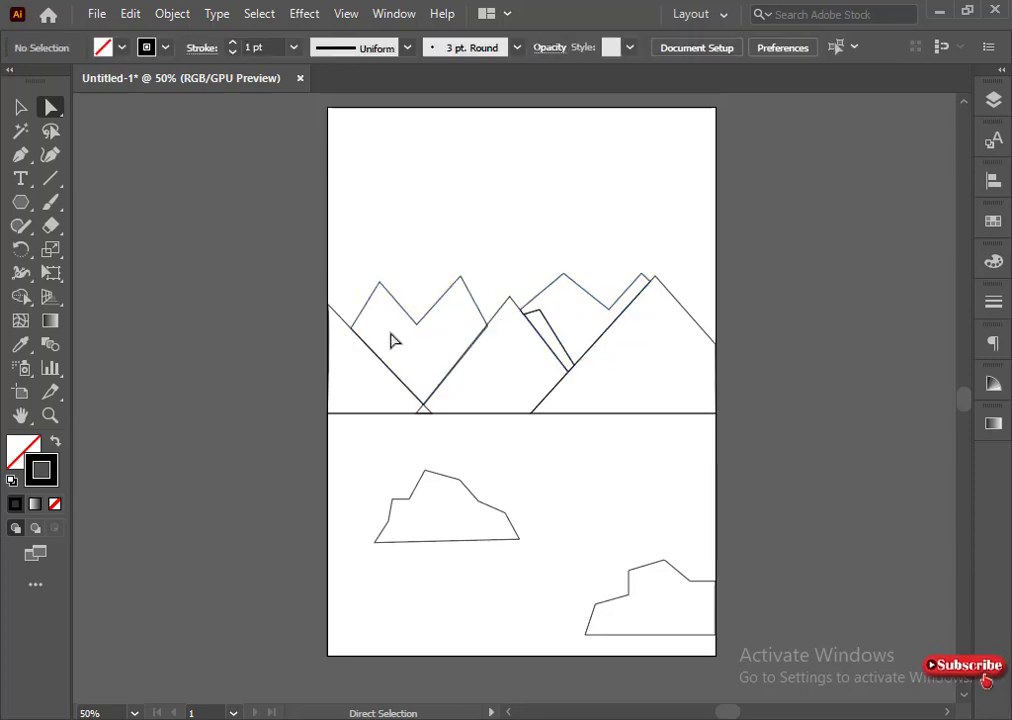
Step: Draw a closed sky shape covering the page from its top edge down to the horizon
click(328, 108)
scroll(330, 112, up, 1)
click(716, 124)
click(716, 429)
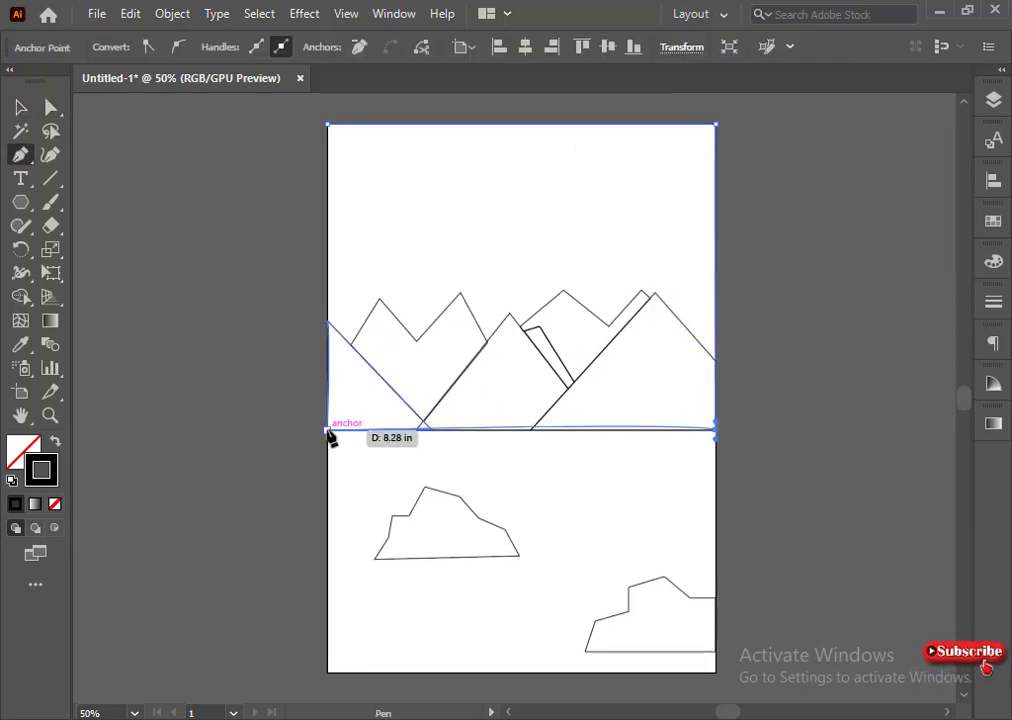
click(328, 430)
click(328, 124)
click(20, 107)
click(294, 287)
Step: Switch the Color sliders to CMYK and give the ground rectangle a dark blue stroke
scroll(294, 287, down, 4)
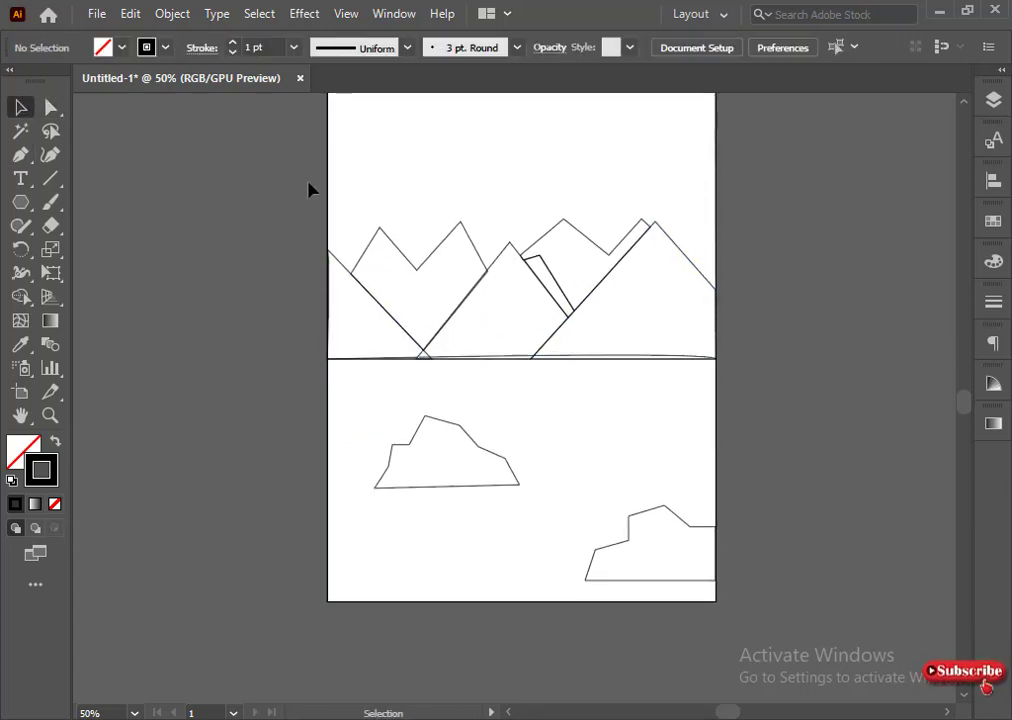
scroll(278, 668, down, 1)
click(342, 577)
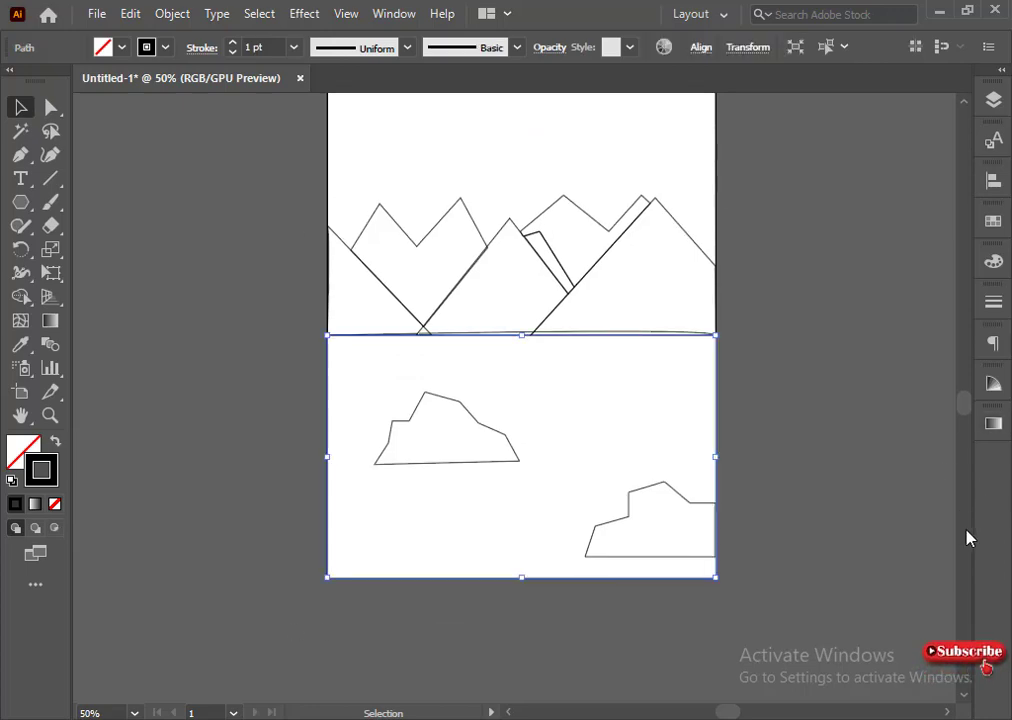
click(562, 447)
click(488, 334)
click(477, 635)
click(482, 577)
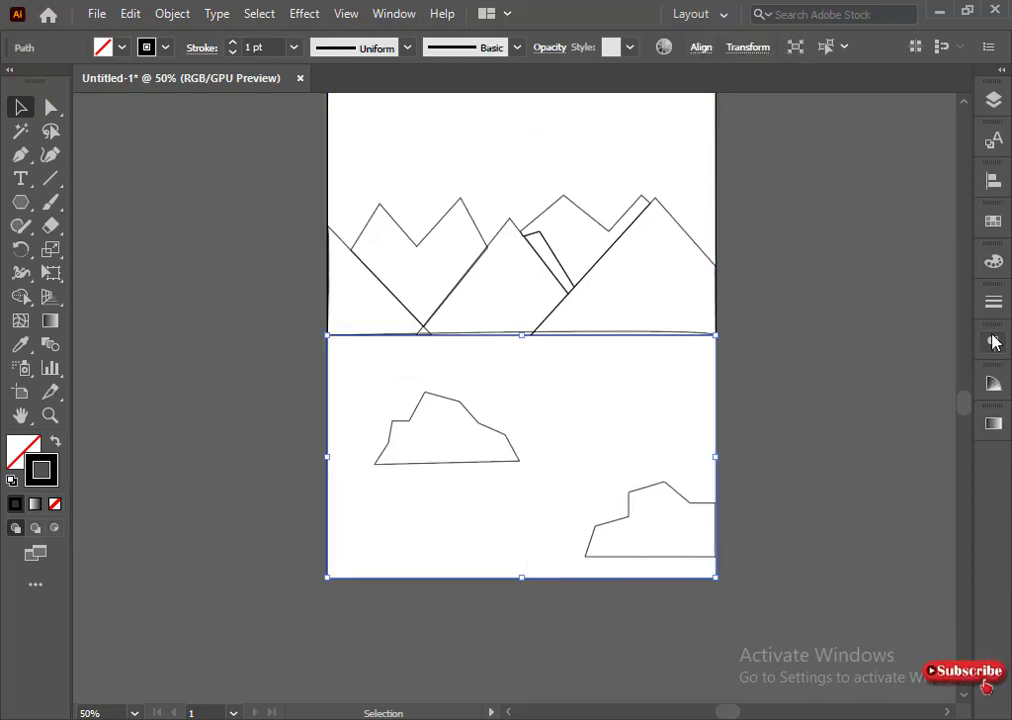
click(993, 261)
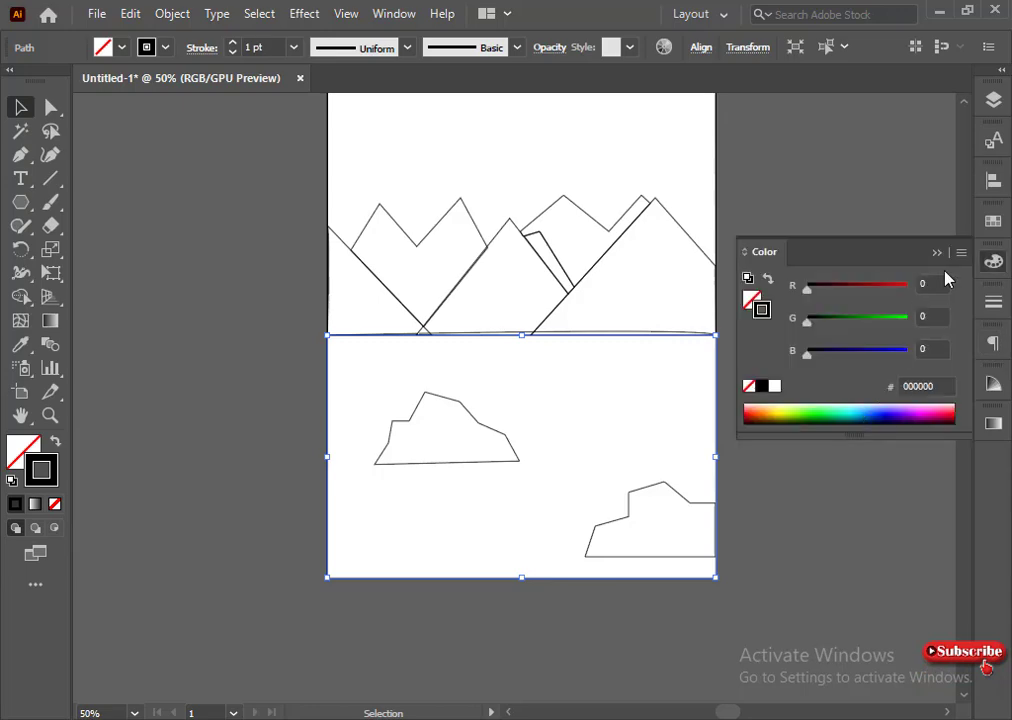
click(961, 252)
click(828, 354)
click(872, 412)
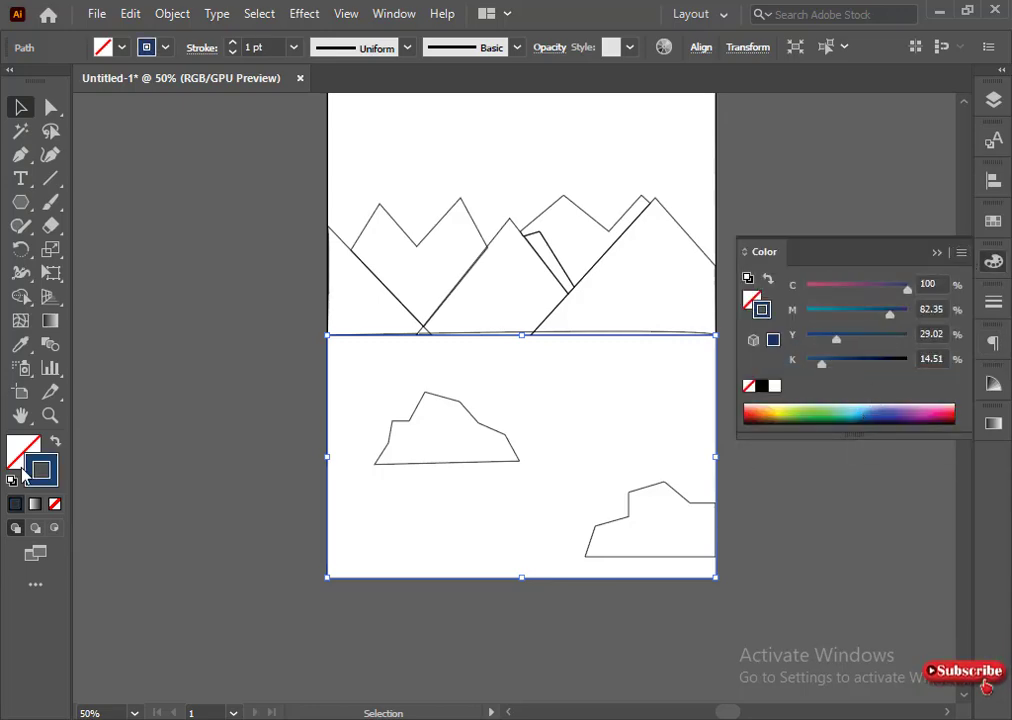
Step: Remove the ground rectangle's stroke and make its fill the active colour attribute
click(55, 504)
click(12, 481)
click(55, 504)
click(46, 475)
click(55, 504)
click(22, 450)
click(21, 415)
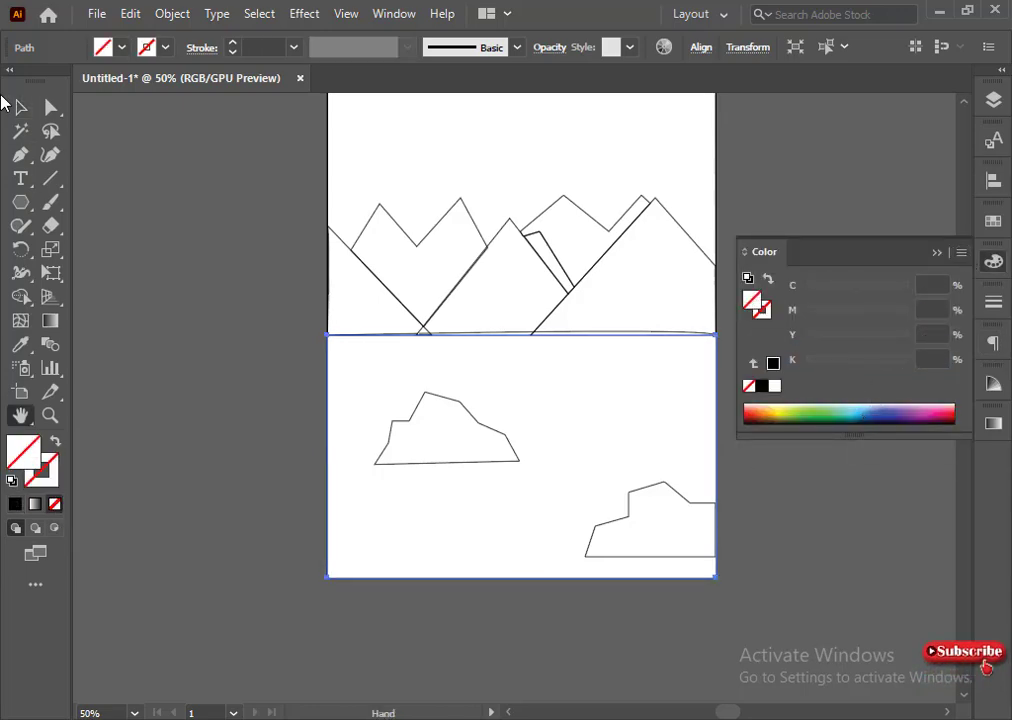
click(20, 107)
Step: Fill the ground rectangle with a dark blue of about C 100, M 32, Y 0, K 43
click(904, 407)
drag(883, 290, 907, 291)
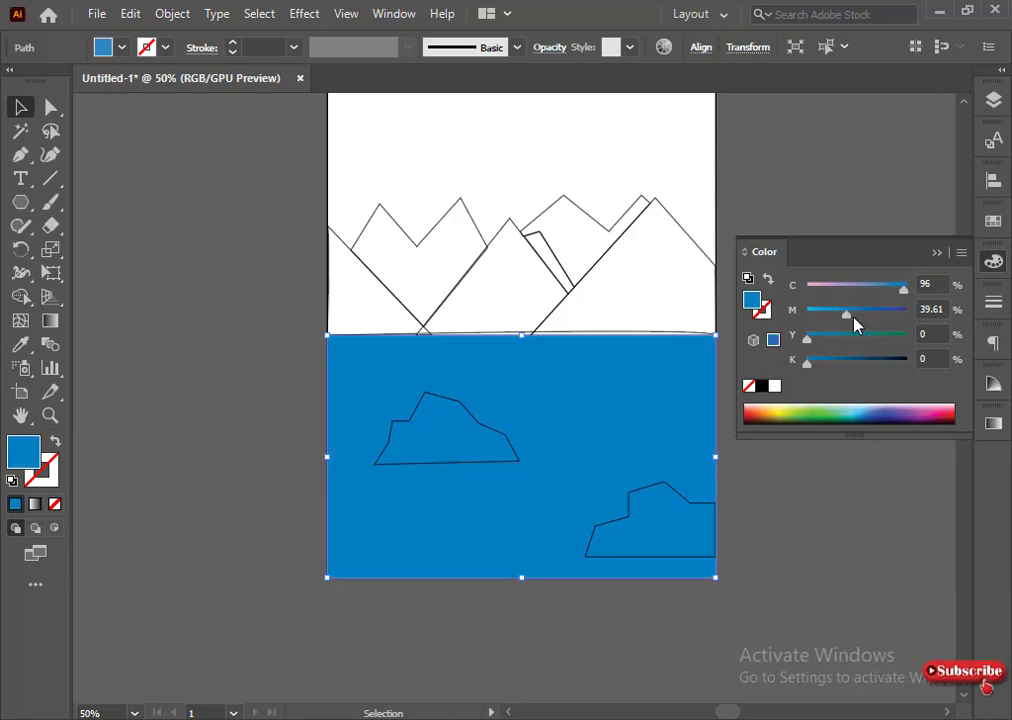
drag(849, 315, 805, 317)
click(872, 419)
click(881, 412)
drag(896, 287, 872, 318)
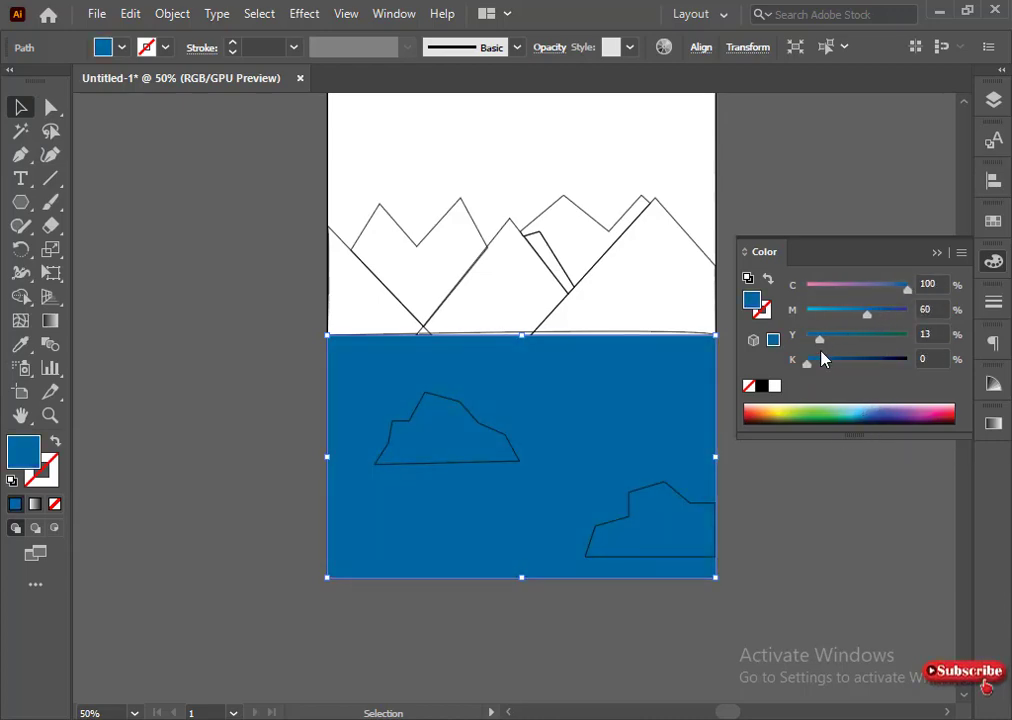
click(824, 360)
click(848, 314)
click(850, 361)
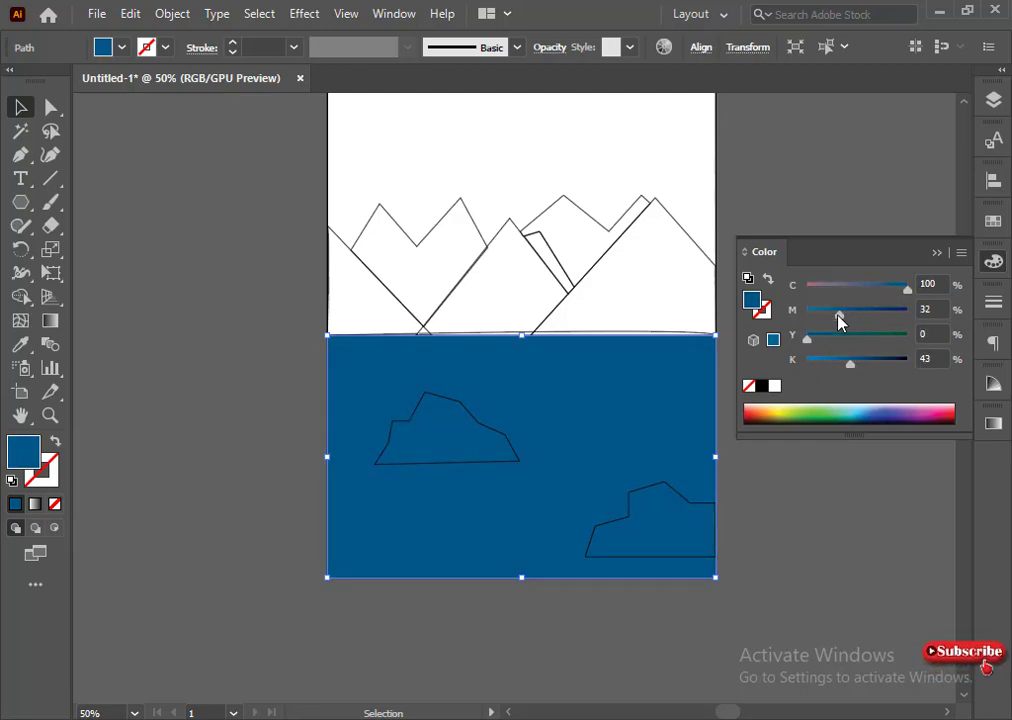
click(361, 621)
Step: Fill the sky shape with light blue at C 41, M 0, Y 0, K 0
click(326, 150)
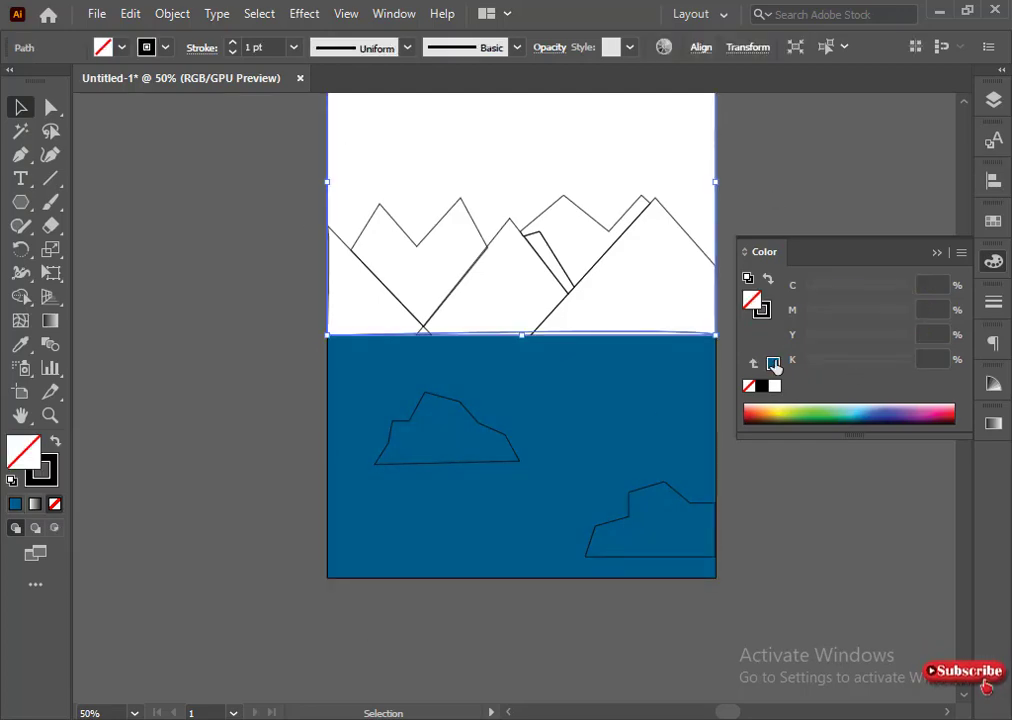
click(772, 362)
drag(869, 315, 800, 314)
drag(830, 339, 751, 338)
click(807, 361)
click(872, 290)
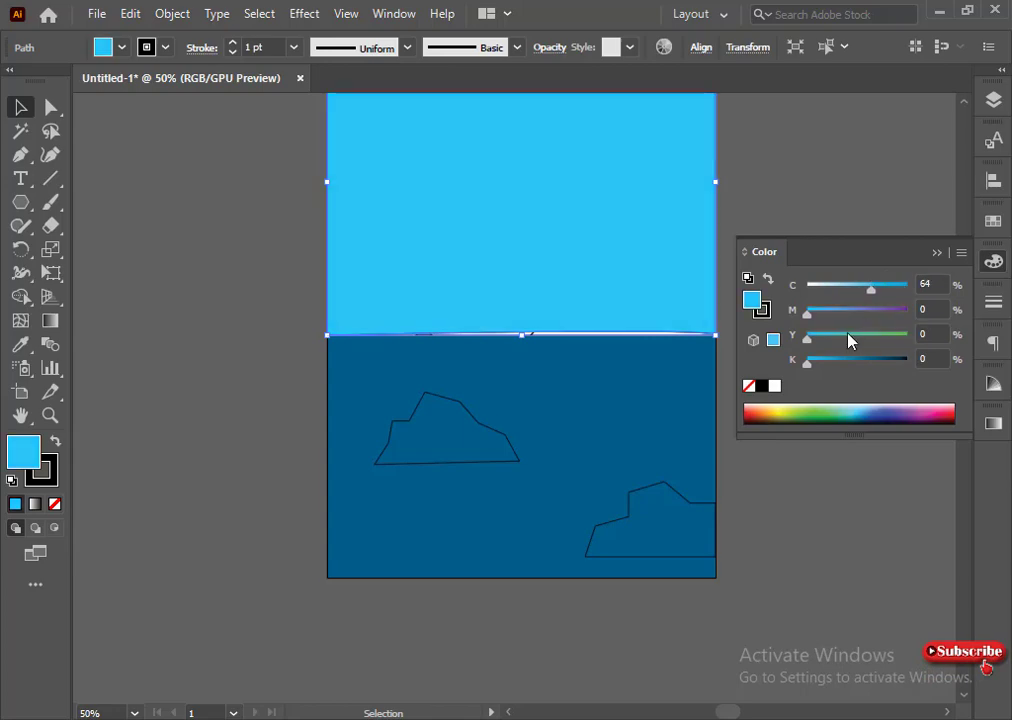
scroll(848, 332, up, 3)
click(860, 289)
click(844, 289)
click(848, 289)
click(727, 350)
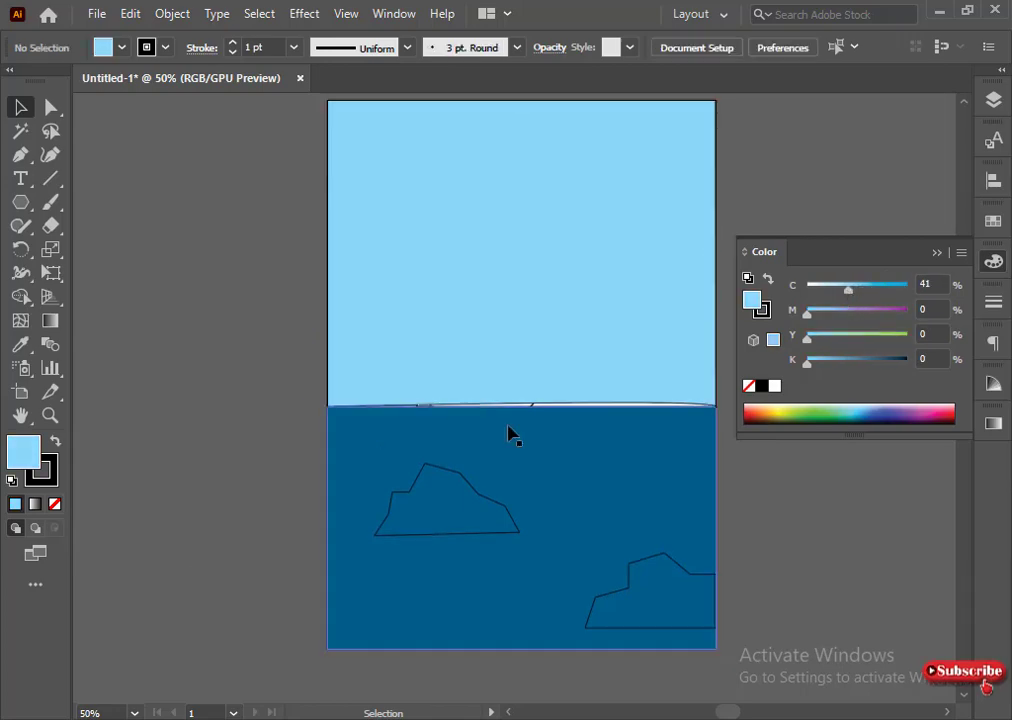
Step: Switch the Color sliders to HSB and brighten the ground rectangle's blue fill
click(511, 431)
click(961, 253)
click(879, 331)
mouse_move(861, 354)
mouse_down()
mouse_move(887, 353)
mouse_move(871, 352)
mouse_up()
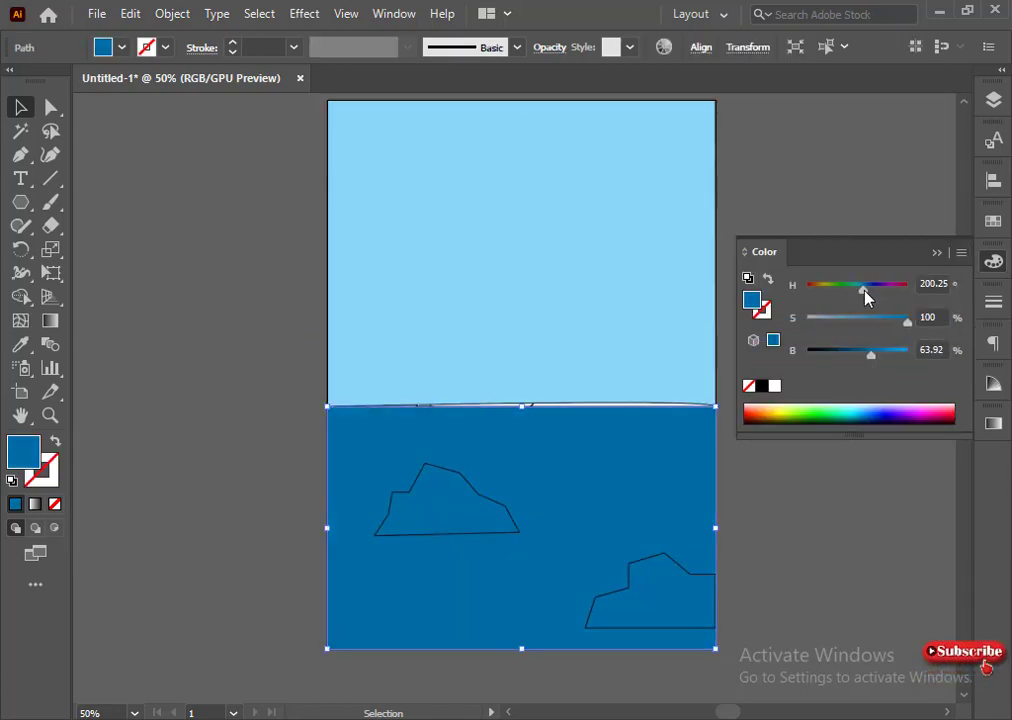
click(878, 352)
Step: Set the sky's fill to 100% brightness and 47.84% saturation
click(632, 291)
click(907, 351)
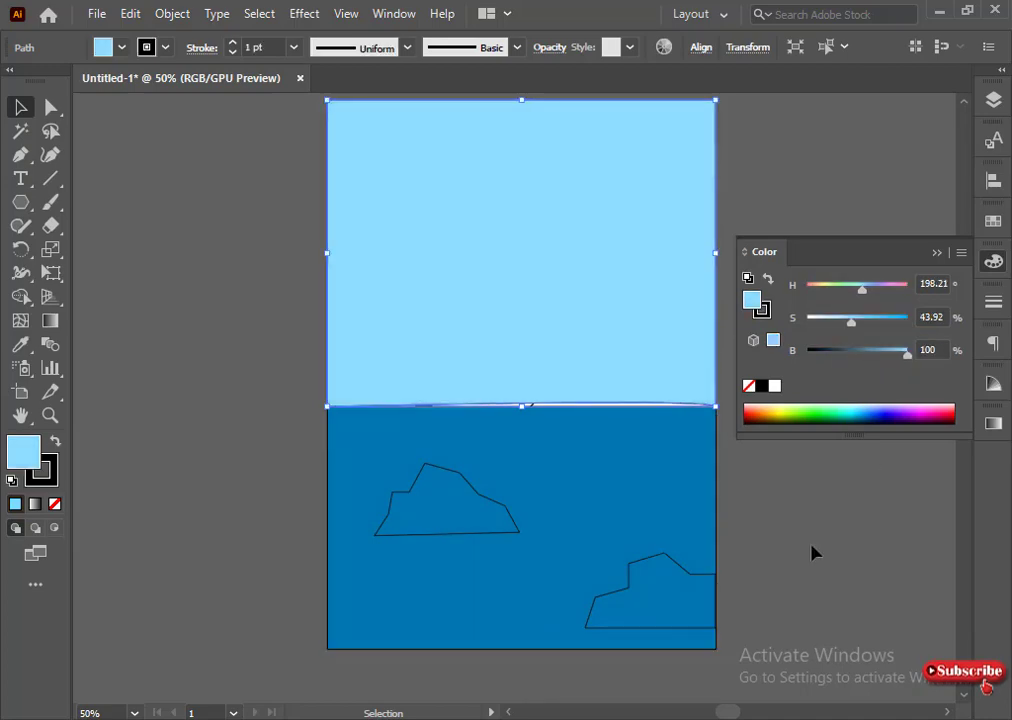
click(843, 318)
click(855, 319)
click(800, 530)
Step: Delete the sky shape with the curved lower edge
click(420, 380)
key(a)
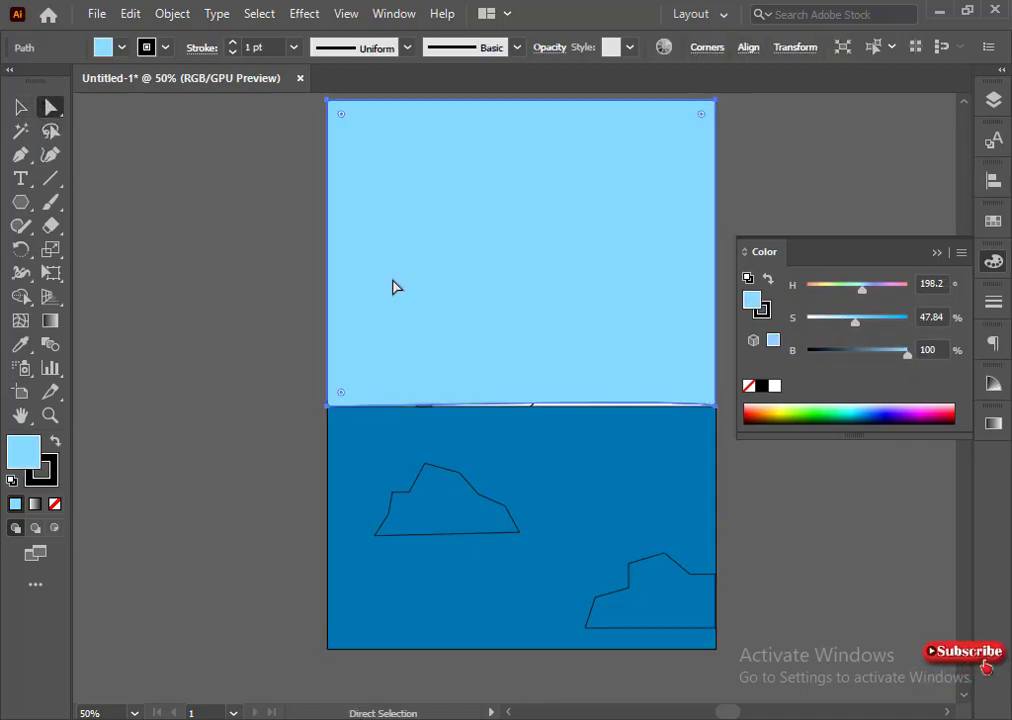
click(716, 406)
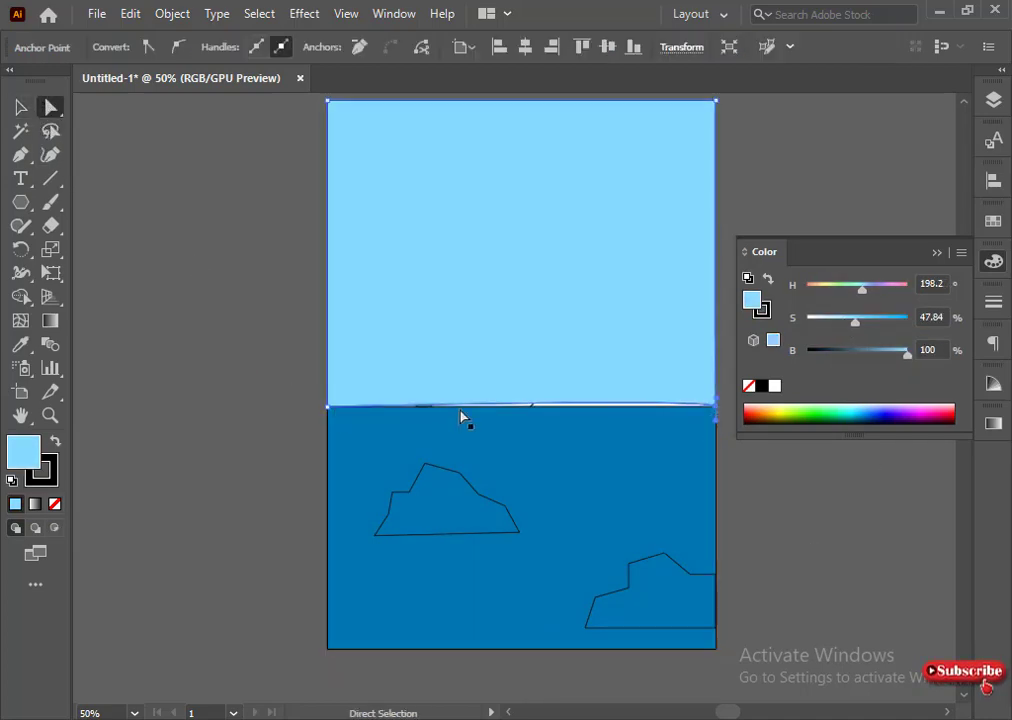
key(Delete)
key(Delete)
Step: Redraw the sky as a closed, straight-edged rectangle from the horizon up to the page's top edge
key(p)
click(716, 406)
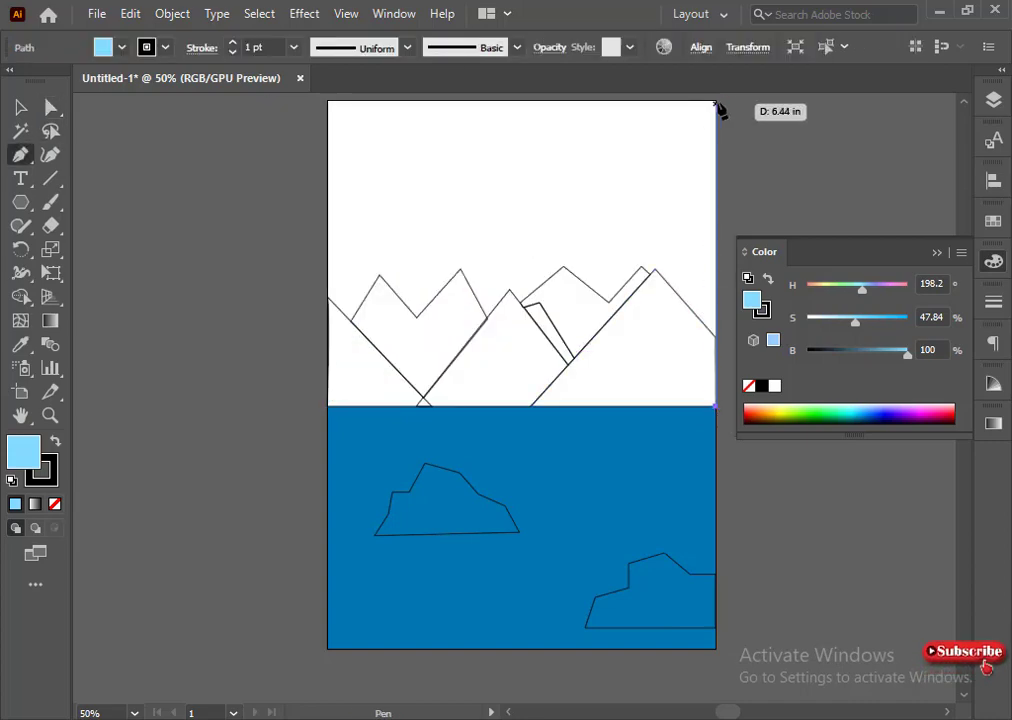
click(716, 101)
click(328, 117)
click(328, 423)
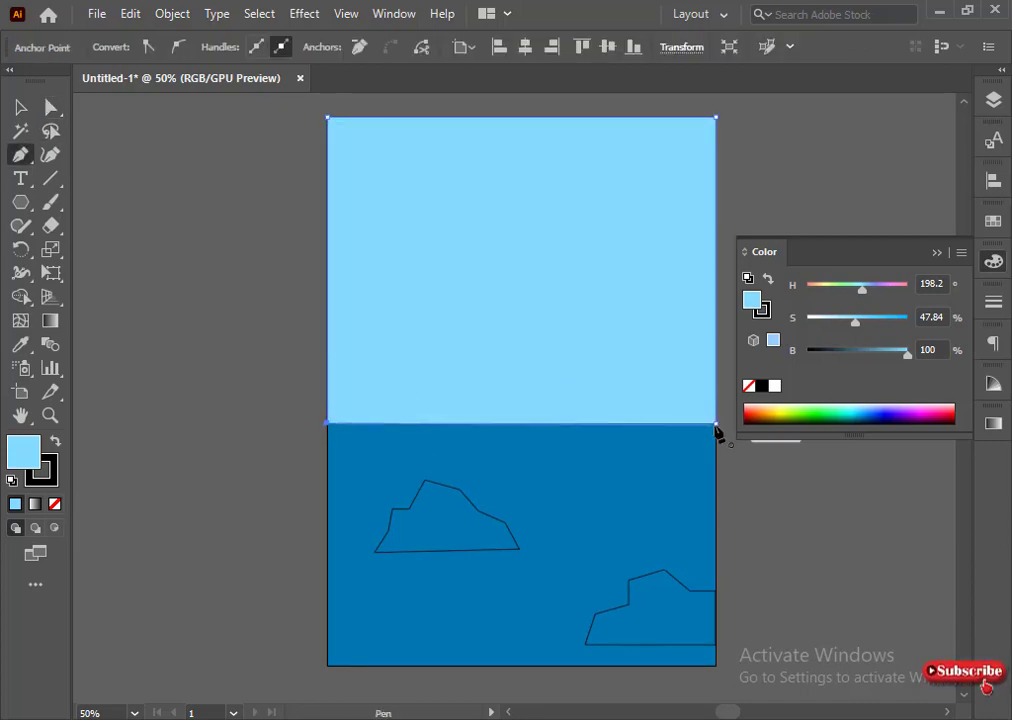
click(716, 423)
Step: Send the new sky rectangle behind all the mountain outlines
right_click(522, 321)
click(795, 682)
key(v)
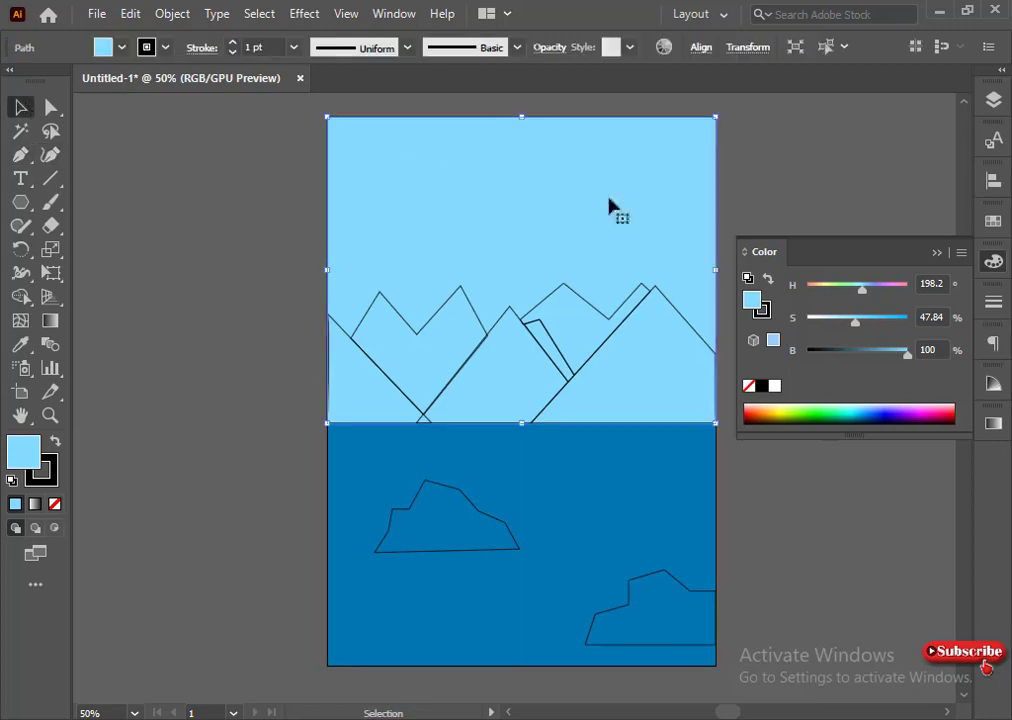
drag(855, 321, 910, 353)
key(ctrl+z)
key(ctrl+z)
key(ctrl+z)
key(ctrl+z)
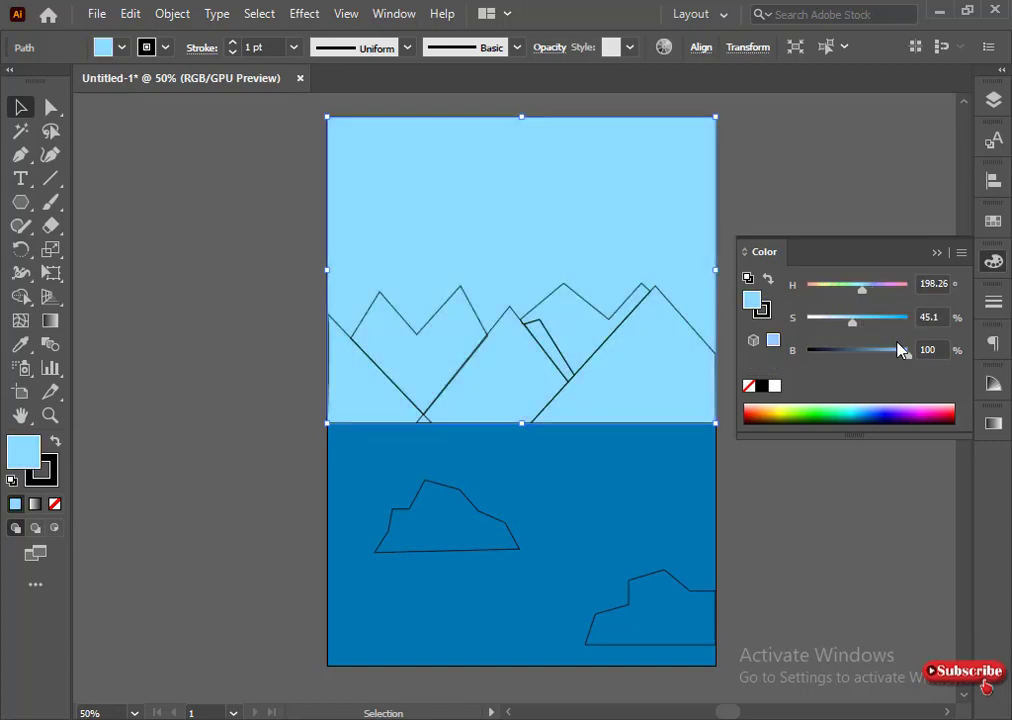
key(ctrl+shift+z)
Step: Deepen the sky's blue fill by raising its cyan and magenta with the CMYK sliders
click(961, 253)
click(858, 353)
drag(838, 289, 858, 287)
drag(807, 311, 827, 323)
Step: Return to the HSB sliders, raise the sky's brightness to 100% and lower its saturation slightly
click(961, 253)
click(870, 337)
drag(900, 360, 922, 354)
click(181, 368)
click(469, 216)
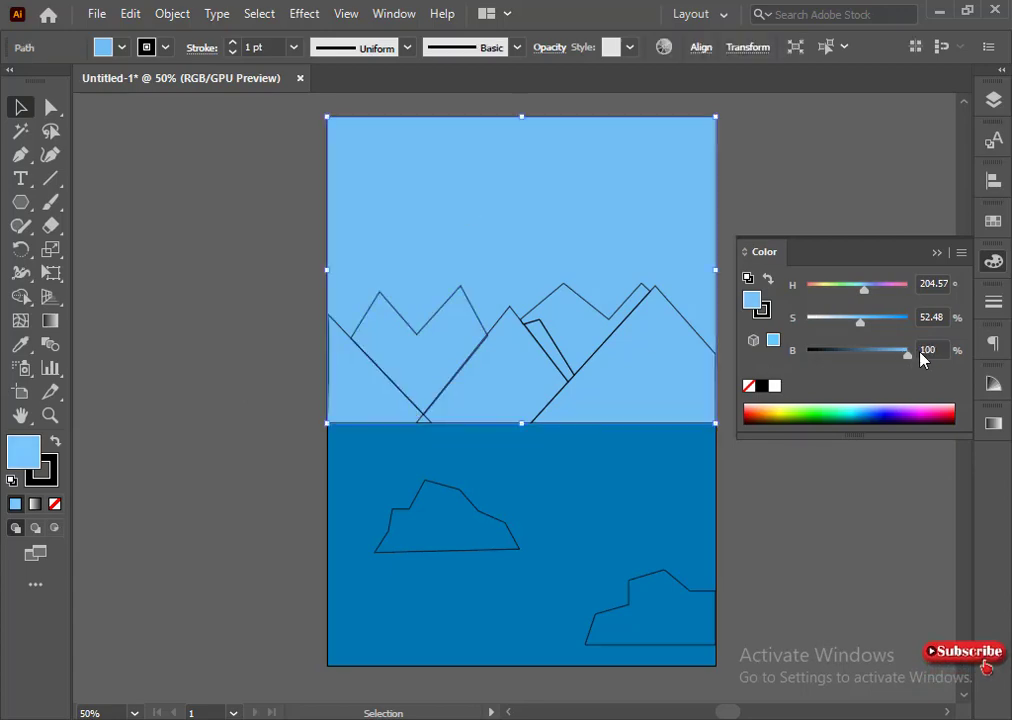
drag(860, 322, 852, 323)
click(188, 266)
Step: Select the mountain outlines except the left half mountain, plus the narrow ridge and both rocks, and try filling them with white
click(394, 307)
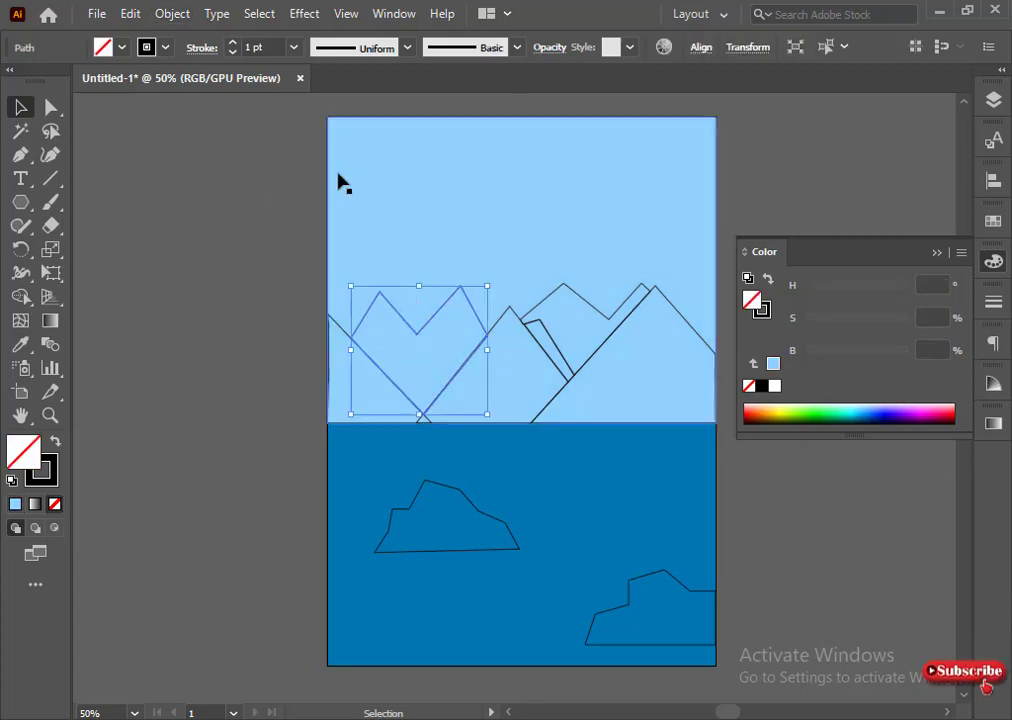
click(303, 150)
click(645, 298)
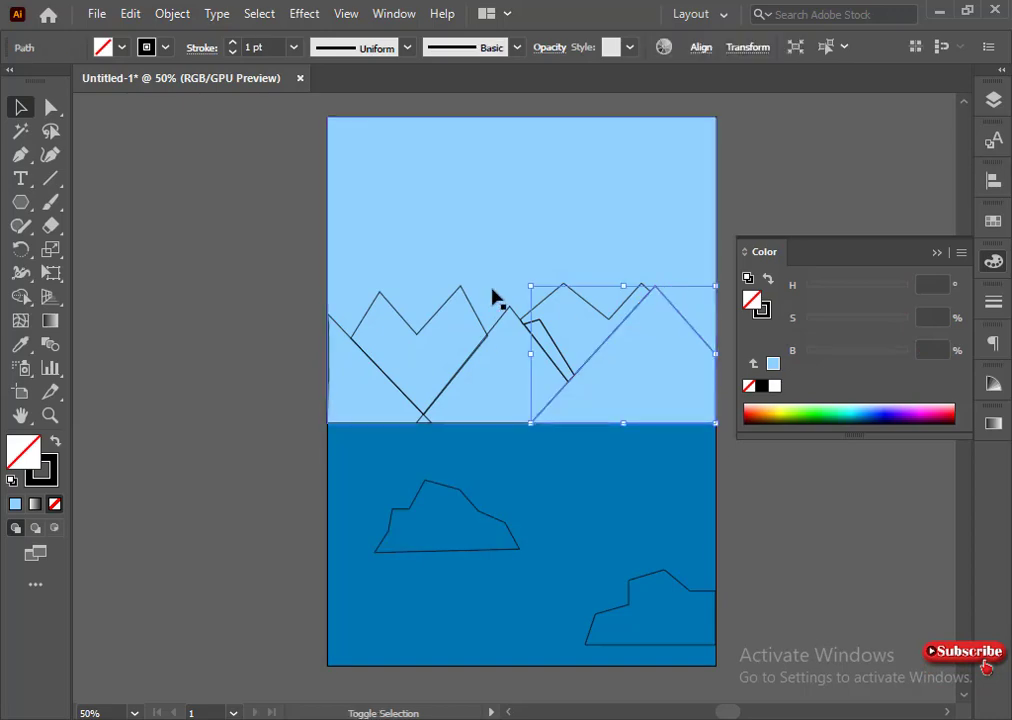
shift+click(509, 308)
shift+click(538, 320)
shift+click(480, 322)
shift+click(425, 481)
shift+click(660, 580)
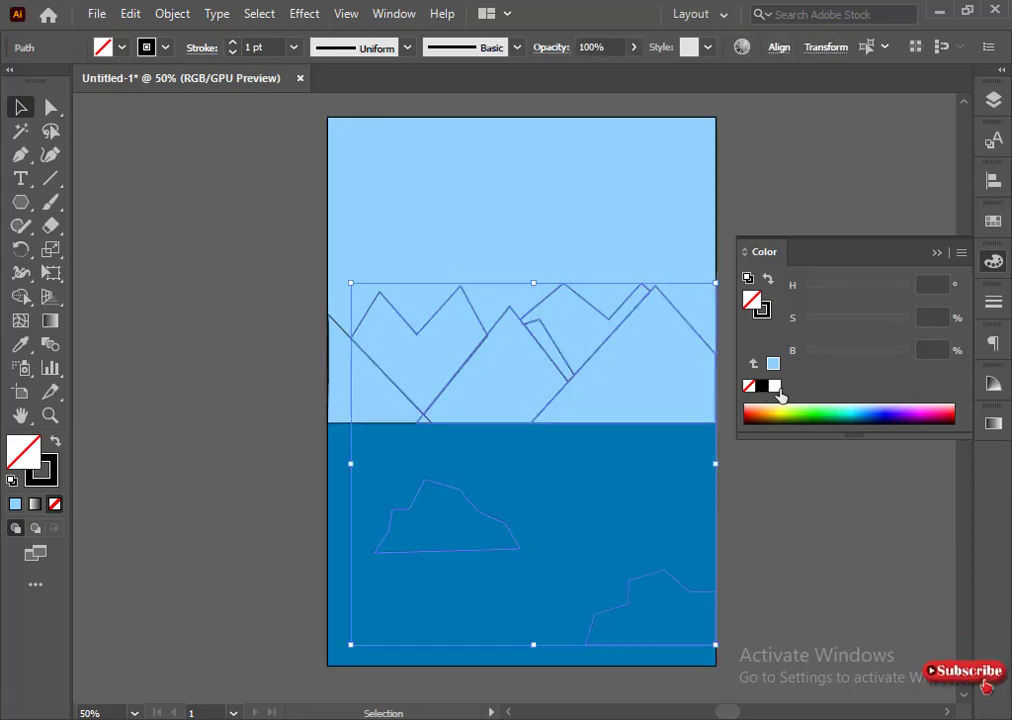
click(774, 386)
key(ctrl+z)
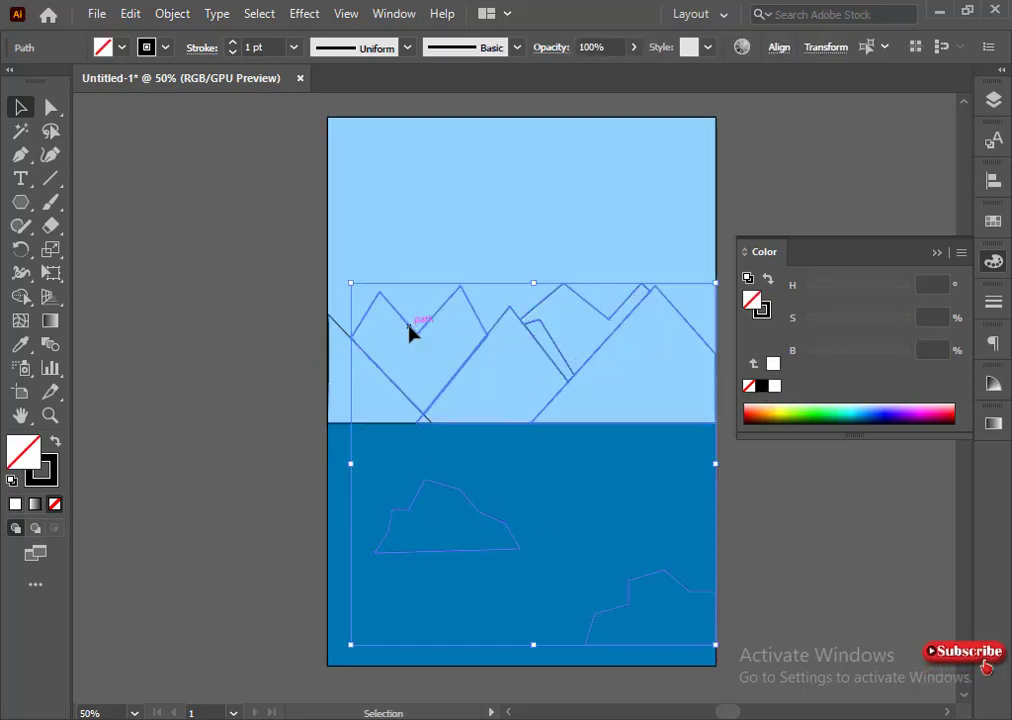
Step: Limit the selection to the three front mountains and both rocks, and fill them with white
shift+click(409, 325)
shift+click(540, 321)
shift+click(535, 340)
shift+click(343, 334)
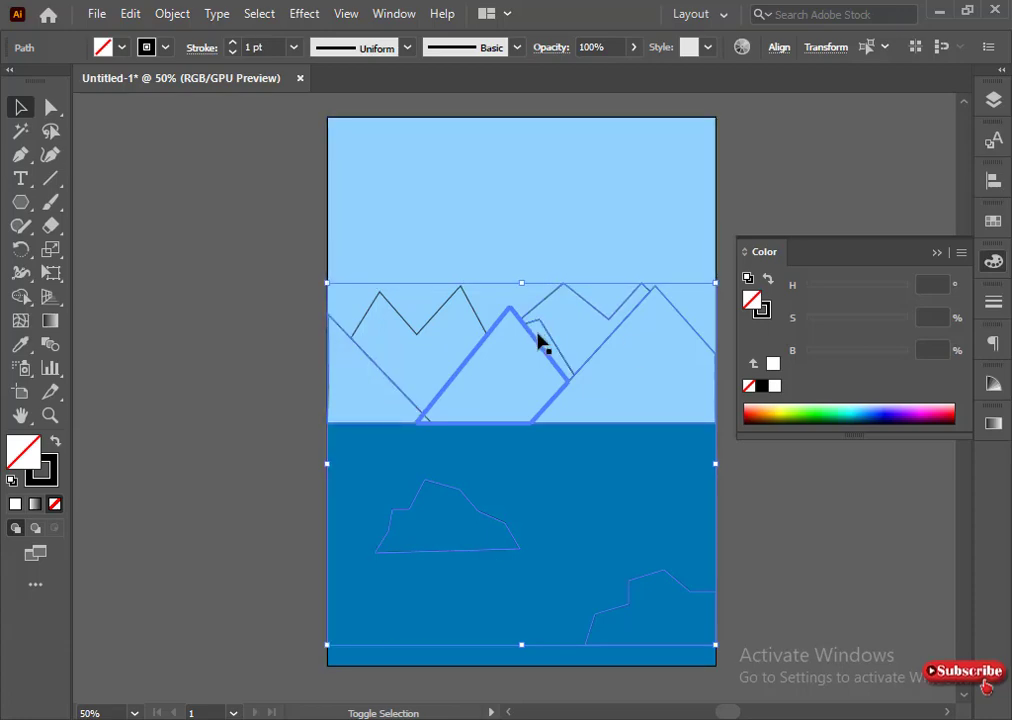
shift+click(557, 364)
shift+click(592, 303)
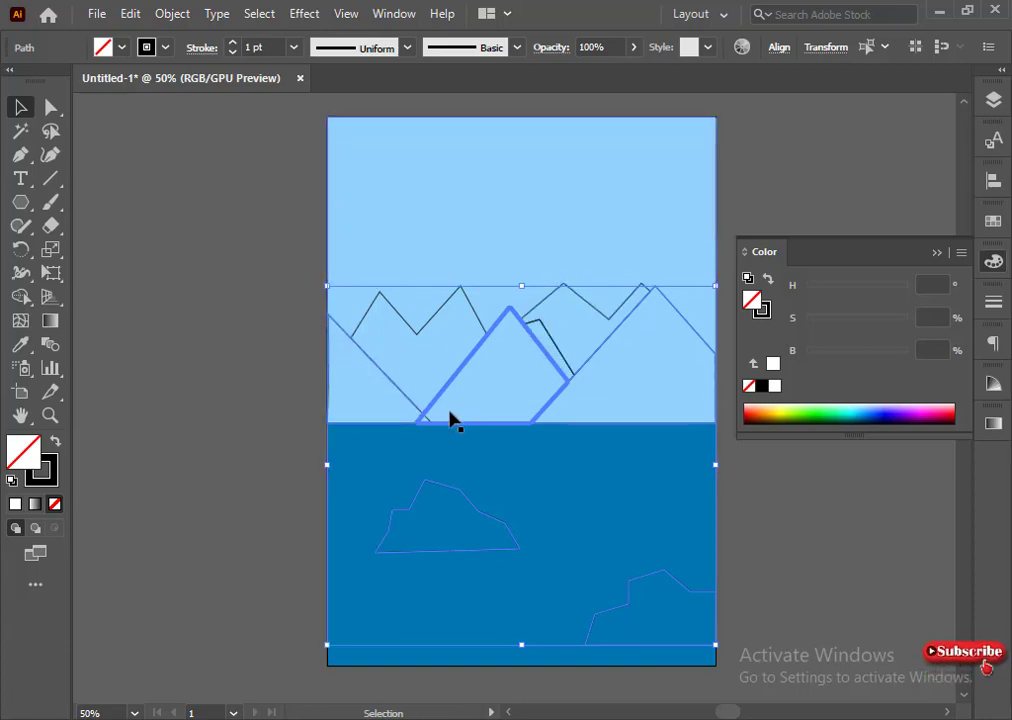
click(15, 504)
click(217, 553)
Step: Fill the narrow ridge beside the central mountain with white sampled from the left mountain using the Eyedropper
click(548, 333)
click(20, 345)
click(368, 387)
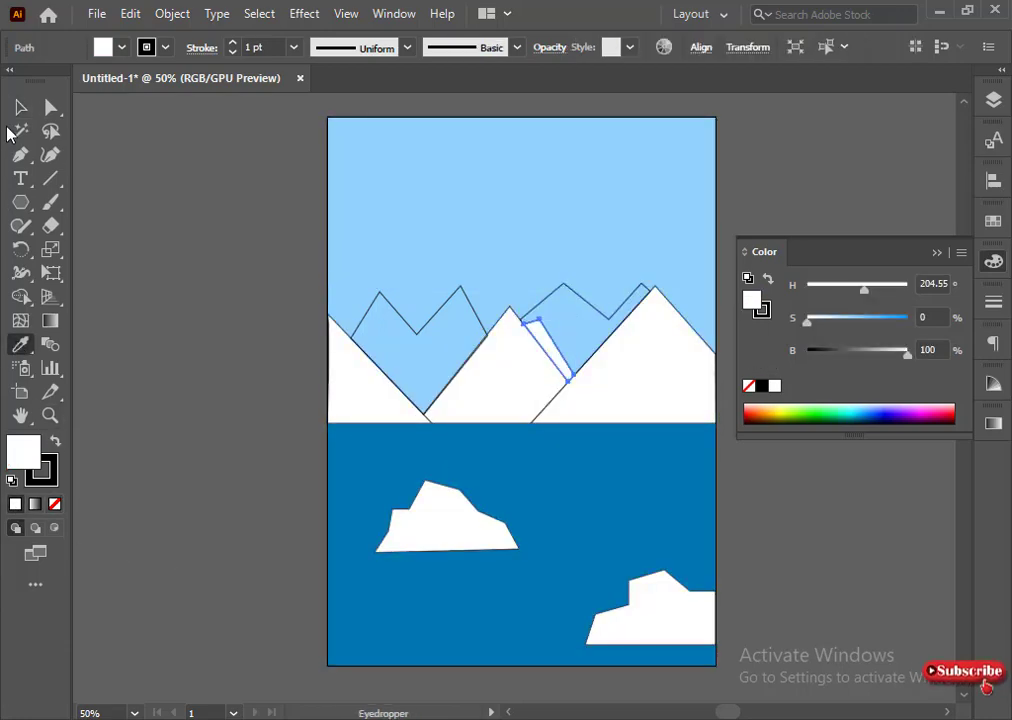
click(20, 107)
click(205, 235)
click(482, 325)
click(225, 215)
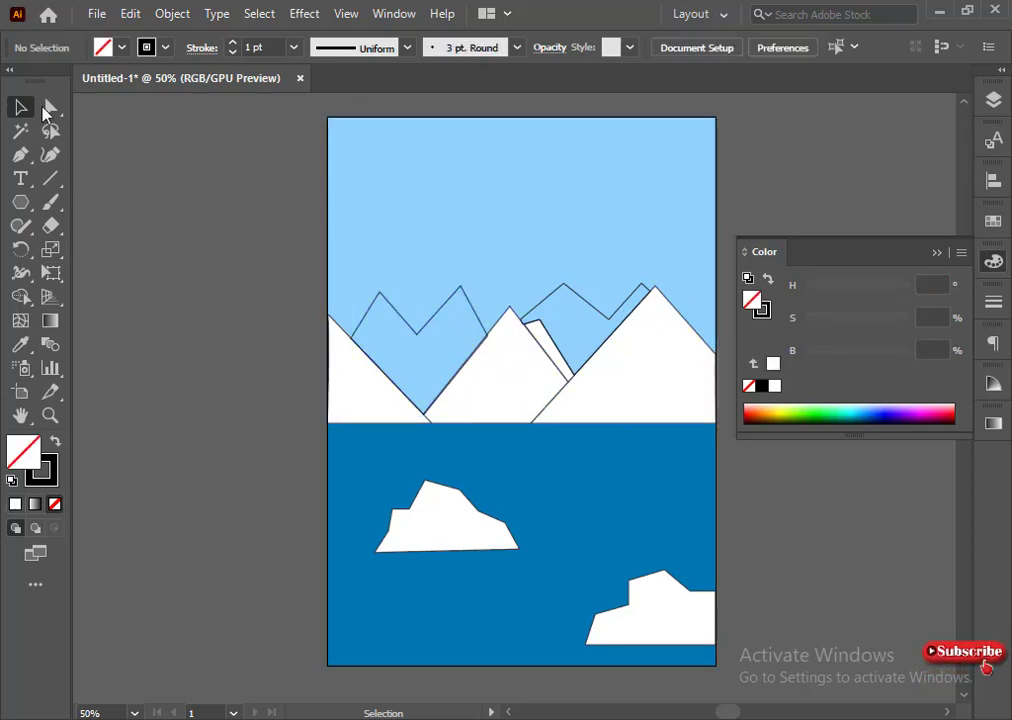
Step: Nudge the first peak of the left back range slightly to the right
click(50, 107)
drag(380, 292, 375, 291)
key(Right)
key(Right)
key(Right)
key(Right)
key(Right)
key(Right)
key(Right)
key(Right)
key(Right)
Step: Nudge the second peak of the left back range slightly left and down
click(461, 288)
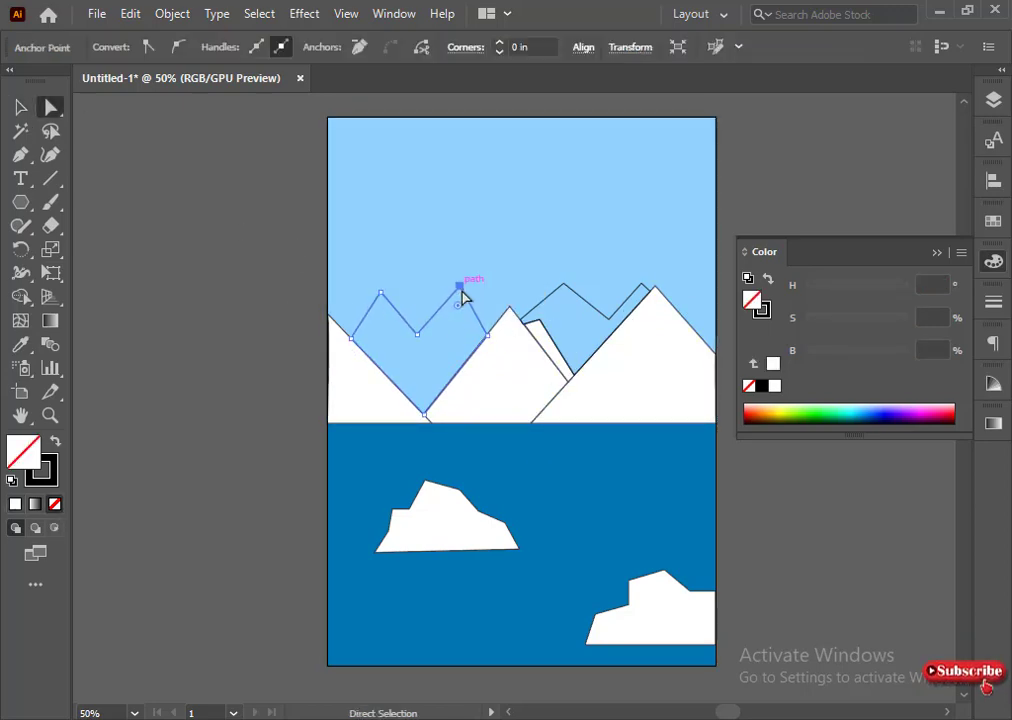
key(Left)
key(Left)
key(Left)
key(Left)
key(Left)
key(Left)
key(Left)
key(Left)
key(Left)
key(Left)
key(Left)
key(Left)
key(Left)
key(Left)
key(Left)
key(Down)
key(Down)
key(Down)
key(Down)
key(Down)
key(Down)
key(Down)
key(Down)
key(Down)
key(Down)
key(Down)
key(Down)
key(Down)
key(Down)
click(294, 329)
Step: Fill both back mountain ranges with a blue of 73% cyan and 39% magenta using the CMYK sliders
click(363, 319)
shift+click(617, 311)
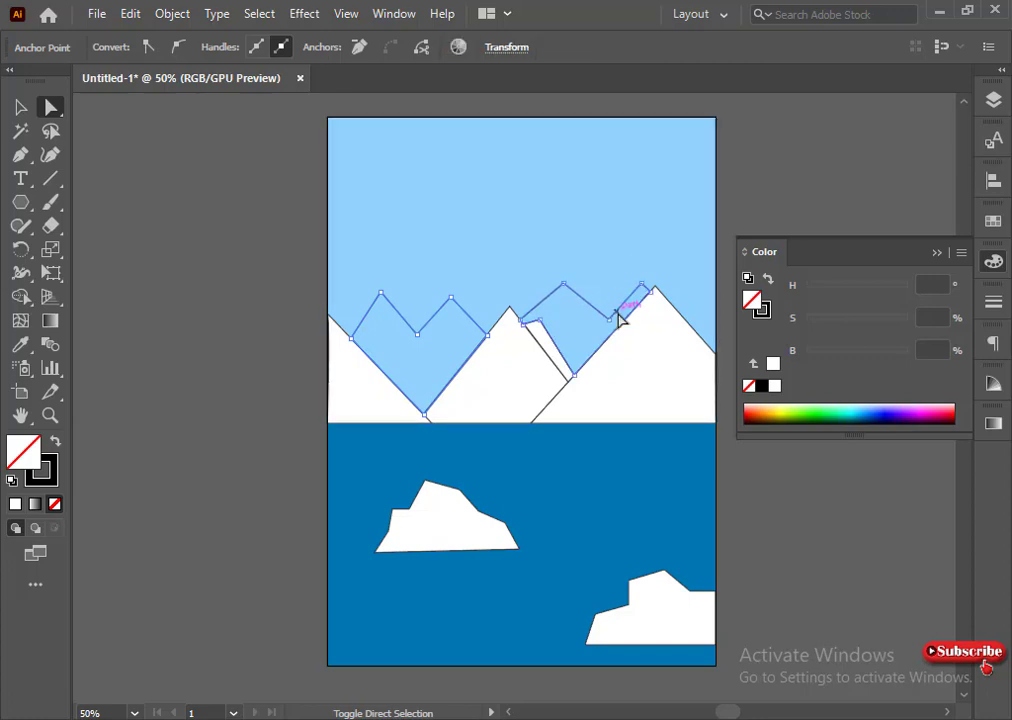
click(20, 107)
click(772, 366)
click(961, 252)
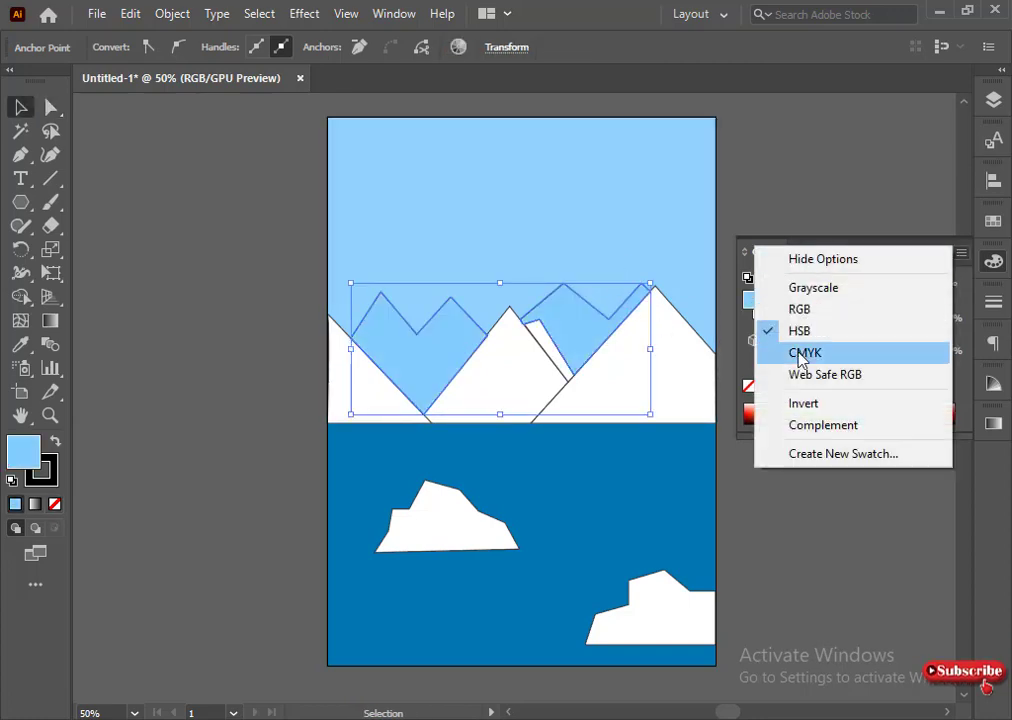
click(802, 354)
drag(852, 286, 926, 292)
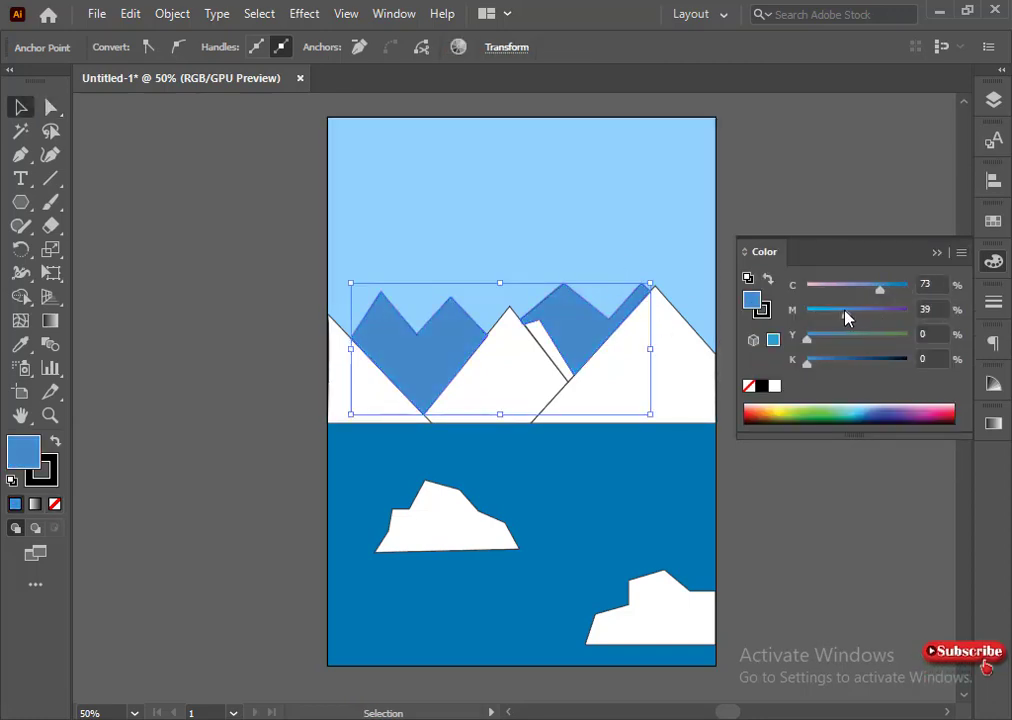
Step: Switch to the HSB sliders and lighten both back ranges to about 30% saturation and 100% brightness
click(961, 252)
click(917, 330)
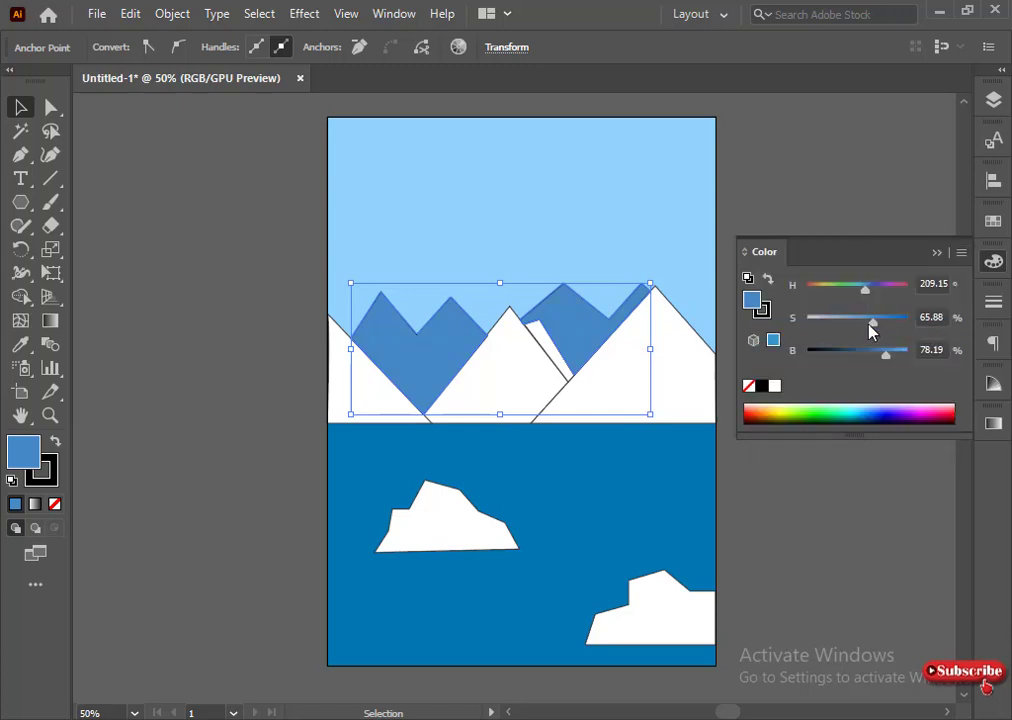
drag(872, 322, 838, 322)
drag(885, 362, 908, 352)
click(235, 357)
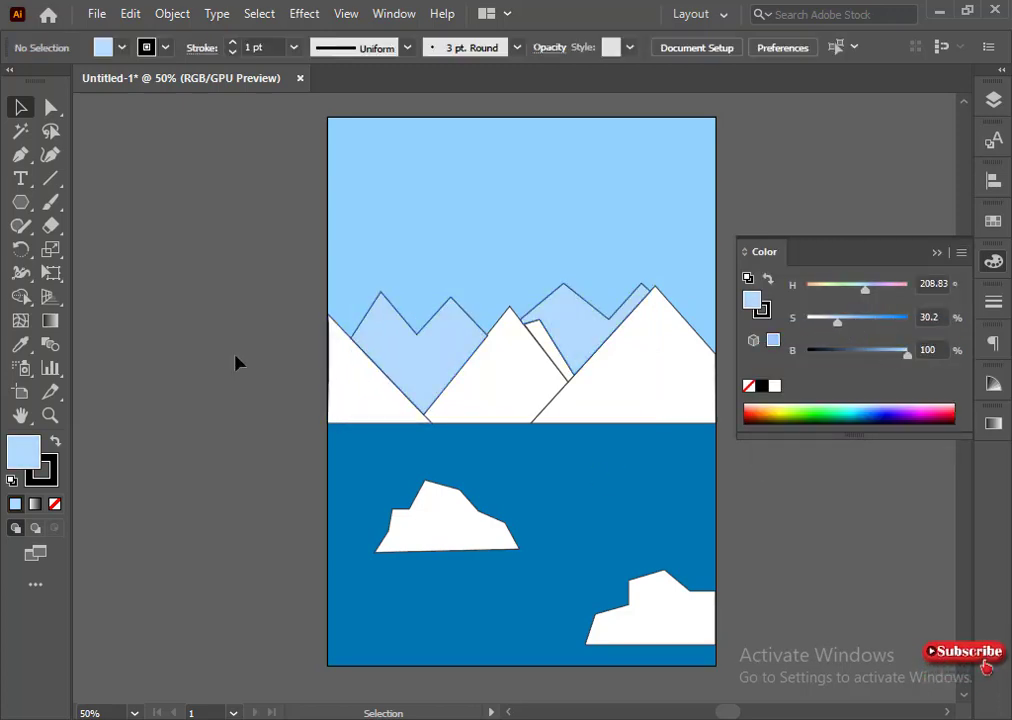
Step: Select all the artwork and remove the stroke from every shape
click(937, 252)
drag(212, 157, 820, 618)
click(50, 480)
click(55, 504)
click(225, 400)
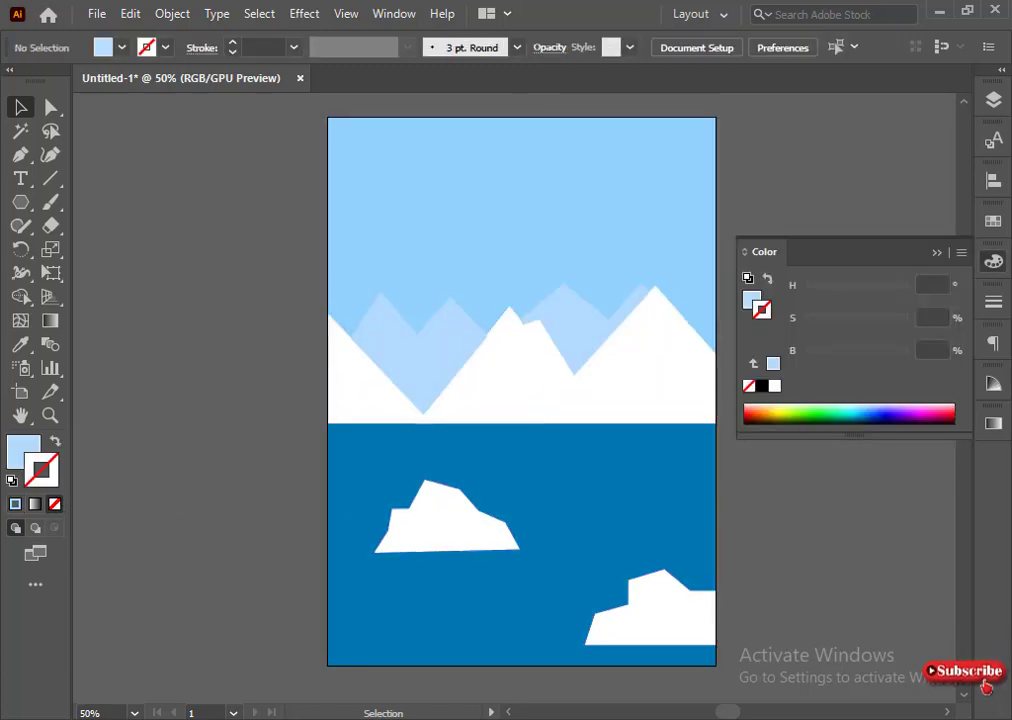
click(937, 252)
Step: Bring the central white mountain to the front of the stacking order
click(415, 360)
click(521, 371)
scroll(521, 371, up, 1)
right_click(521, 371)
mouse_move(700, 620)
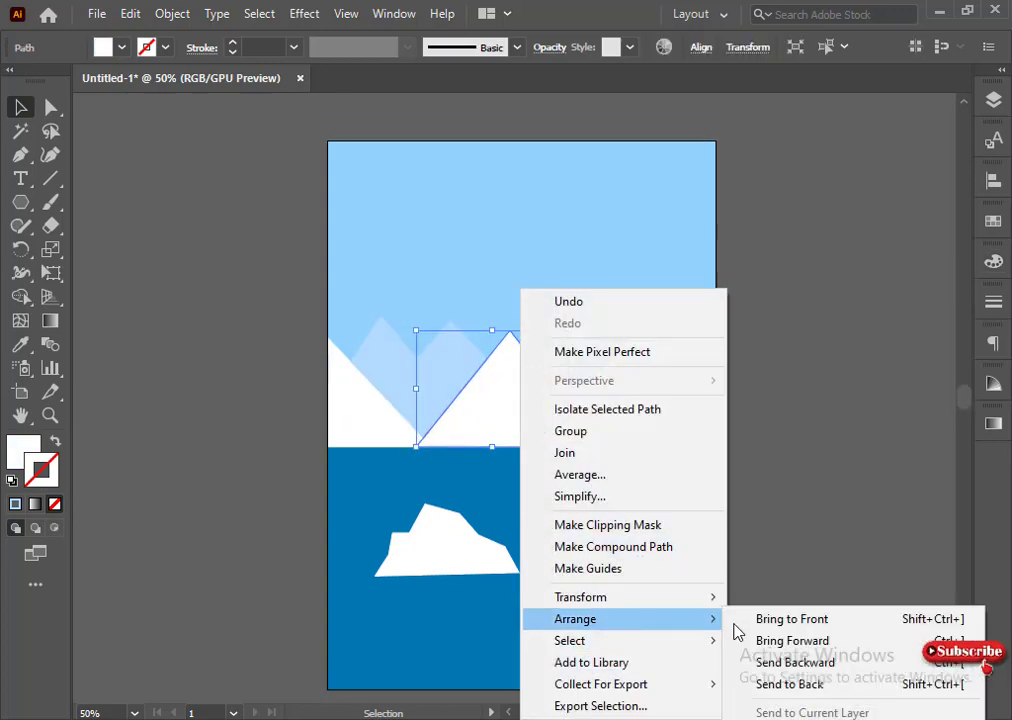
click(790, 620)
click(864, 372)
Step: Recolour the sky with the pale blue sampled from the left back mountain range
click(562, 377)
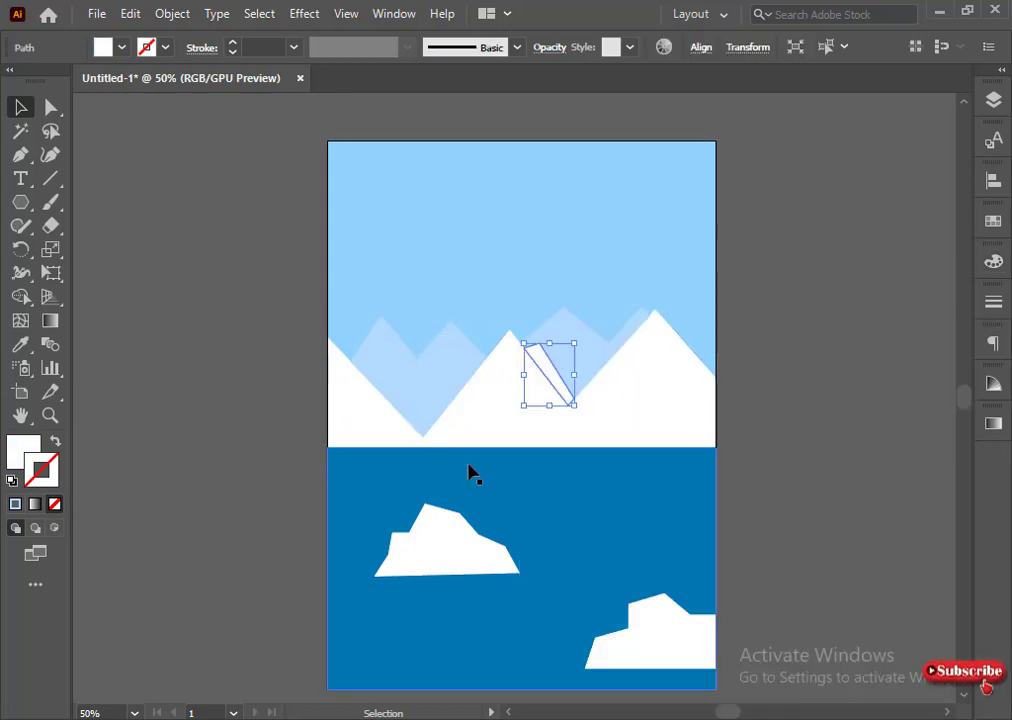
click(285, 500)
click(560, 340)
click(640, 265)
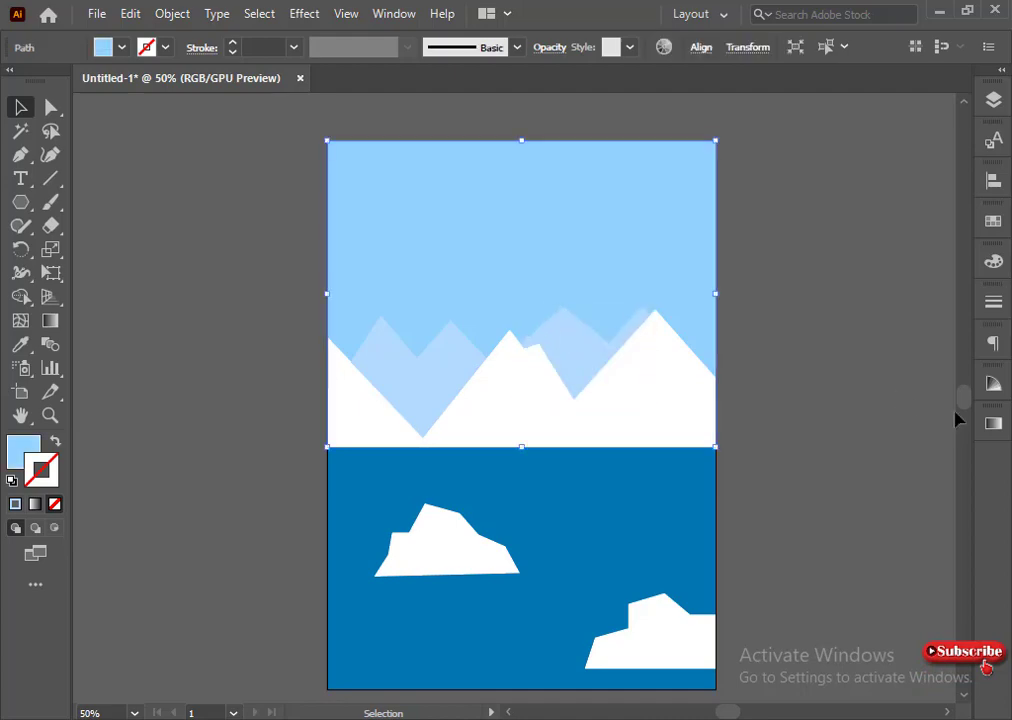
click(21, 345)
click(422, 375)
click(25, 111)
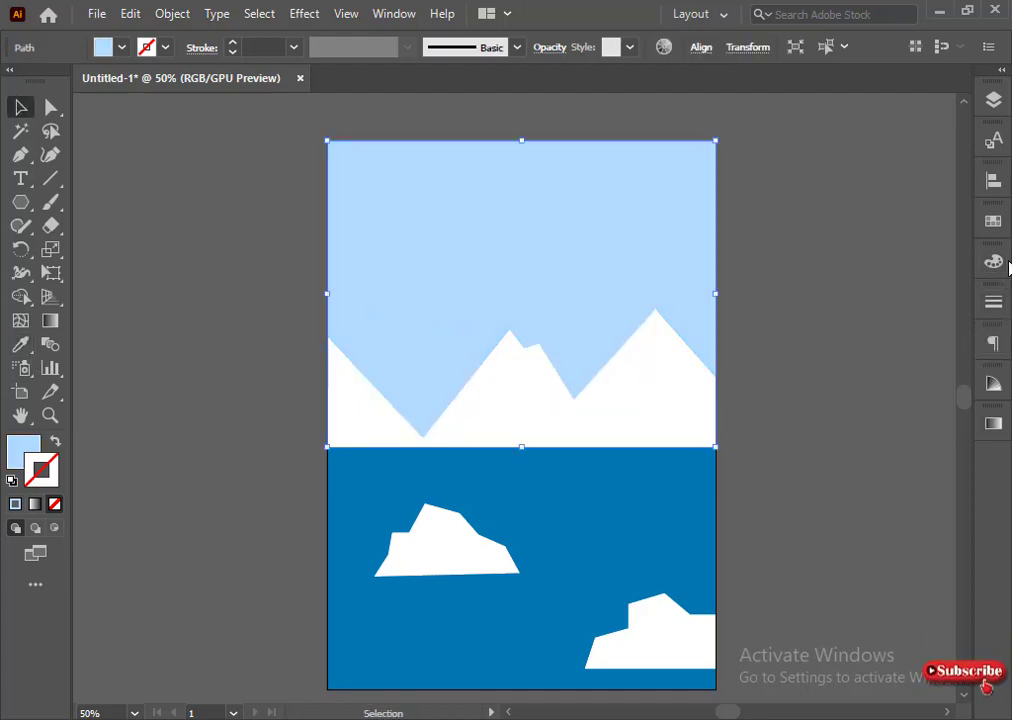
Step: Lighten the sky's fill to about 19% saturation and leave the sky without a stroke
click(996, 262)
click(771, 362)
drag(835, 326, 815, 326)
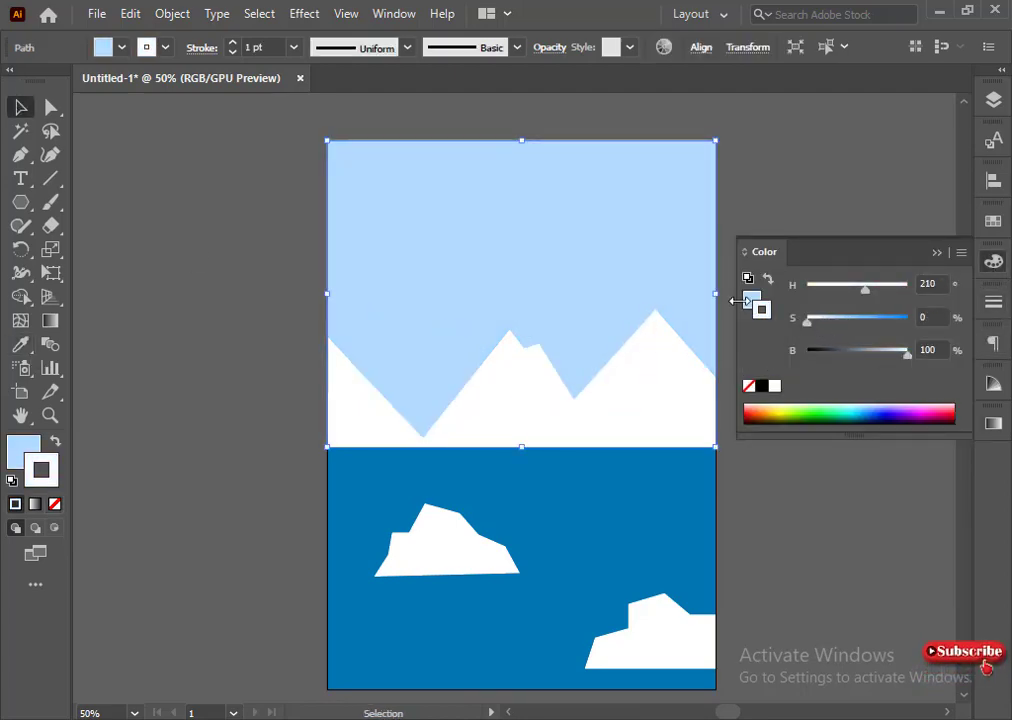
mouse_move(740, 301)
mouse_down()
mouse_move(892, 323)
mouse_move(820, 328)
mouse_move(826, 321)
mouse_up()
click(55, 441)
click(54, 504)
click(28, 449)
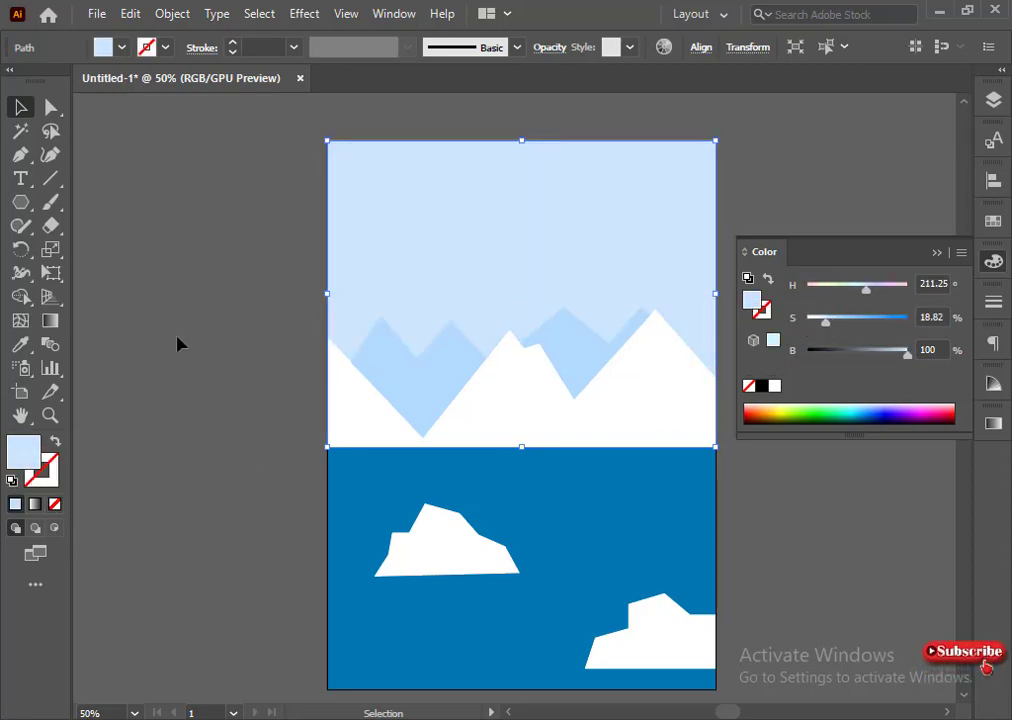
click(178, 343)
click(936, 253)
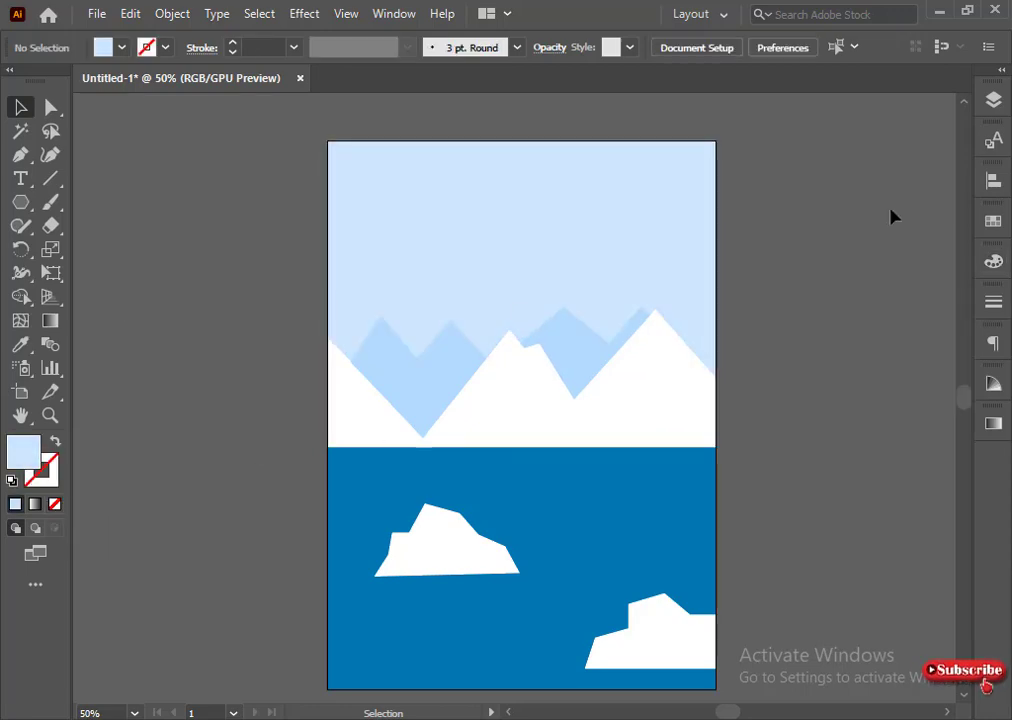
Step: Raise the sky fill's saturation to about 38%
click(583, 311)
click(993, 261)
mouse_move(826, 320)
mouse_down()
mouse_move(843, 329)
mouse_move(831, 332)
mouse_up()
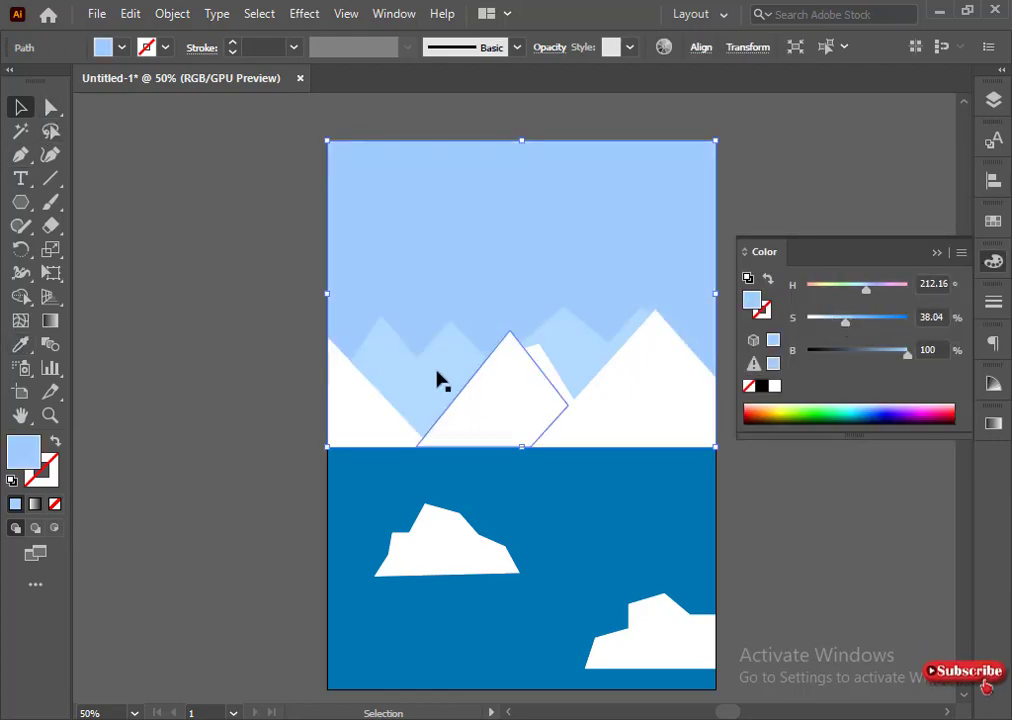
Step: Fill both back mountain ranges with the blue sampled from the sky
click(440, 379)
shift+click(590, 378)
key(i)
click(565, 219)
click(20, 106)
Step: Lower the sky fill's saturation to about 25% so it is paler than the back ranges
click(400, 220)
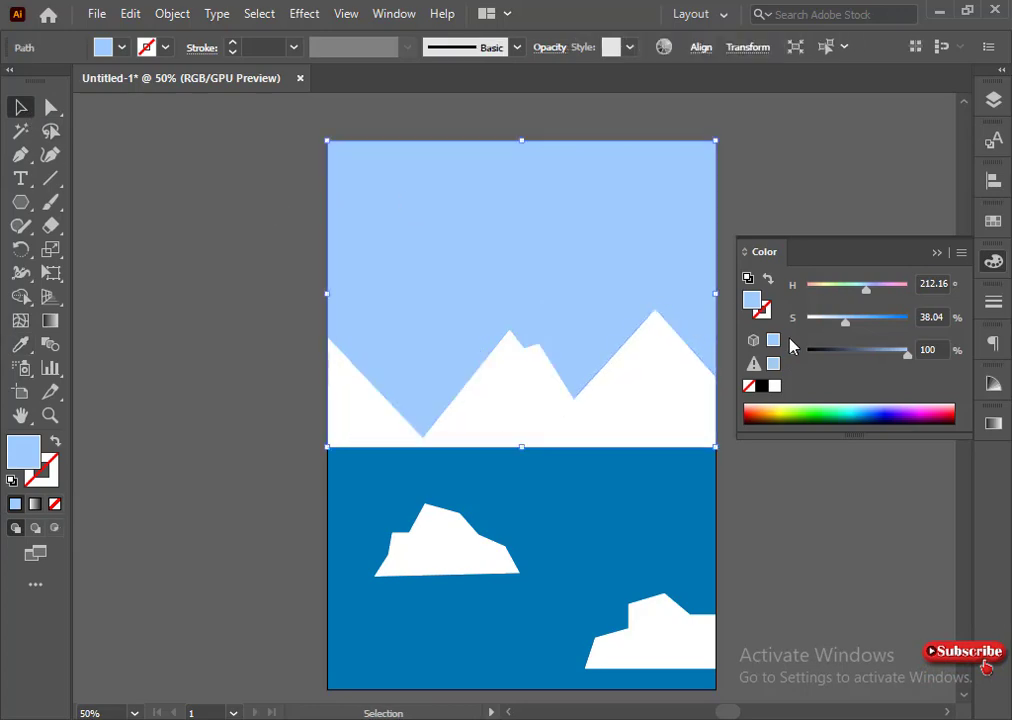
mouse_move(838, 320)
mouse_down()
mouse_move(858, 328)
mouse_move(835, 332)
mouse_up()
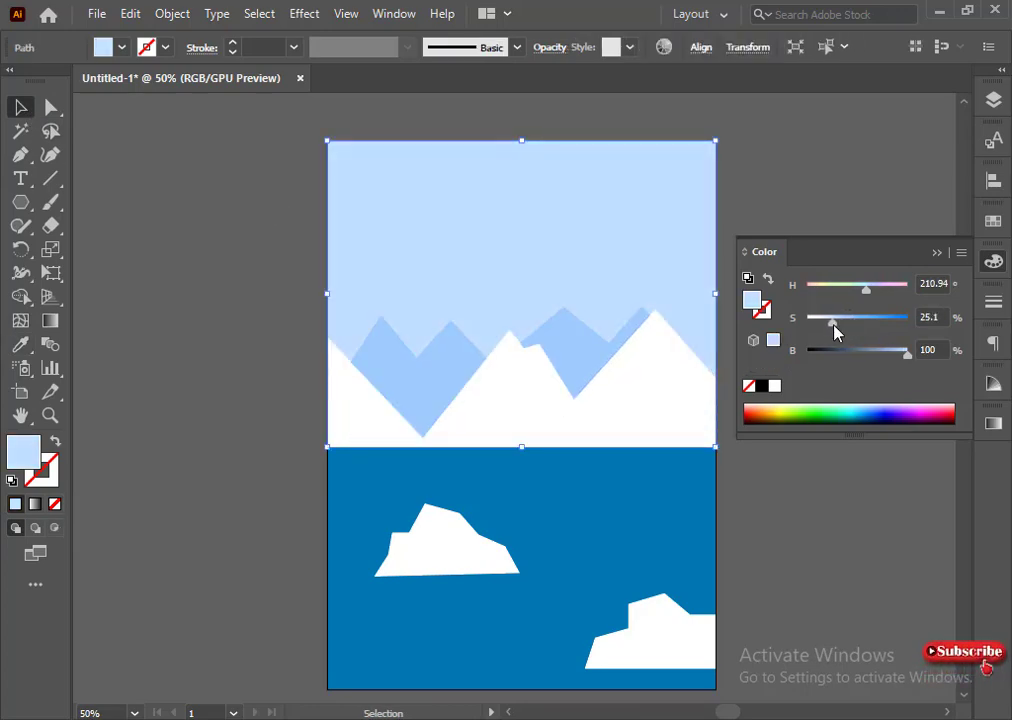
click(247, 396)
click(937, 252)
Step: Select all the mountains, including both back ranges, and lower their opacity slightly
drag(818, 271, 334, 382)
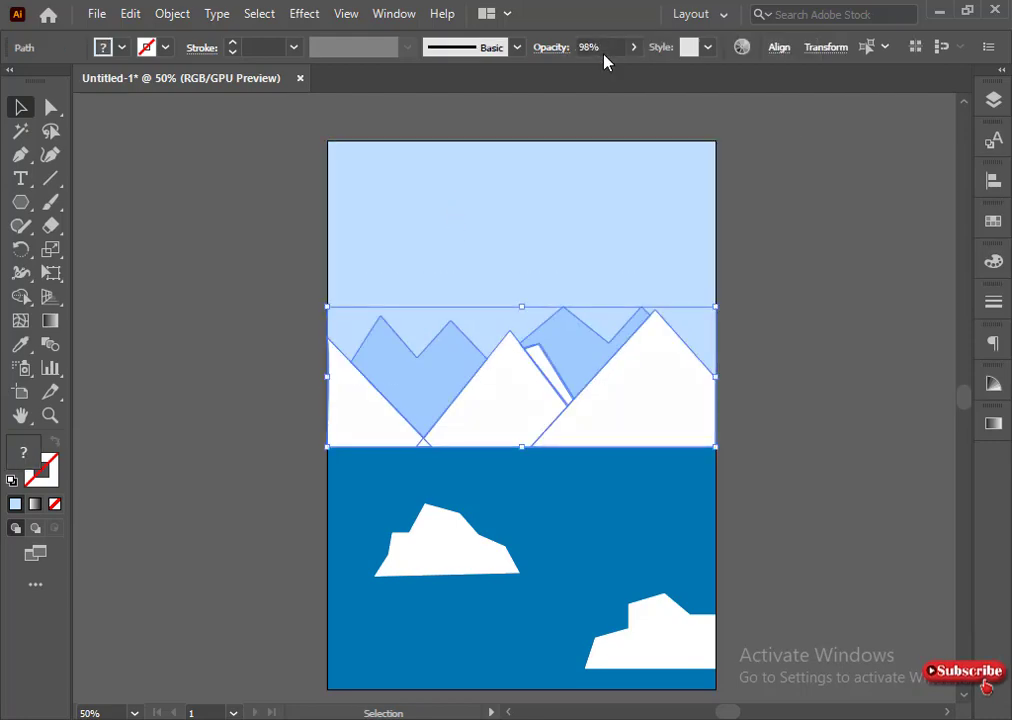
click(204, 348)
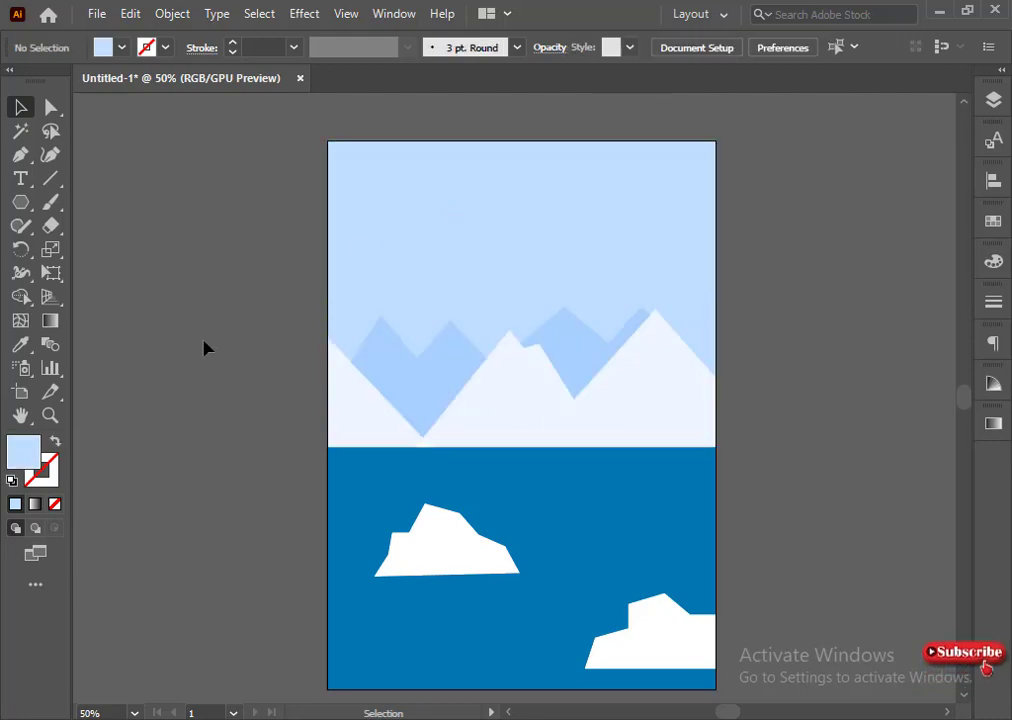
click(246, 578)
Step: Draw a closed shadow facet with the Pen tool over the lower-left part of the left rock
click(409, 534)
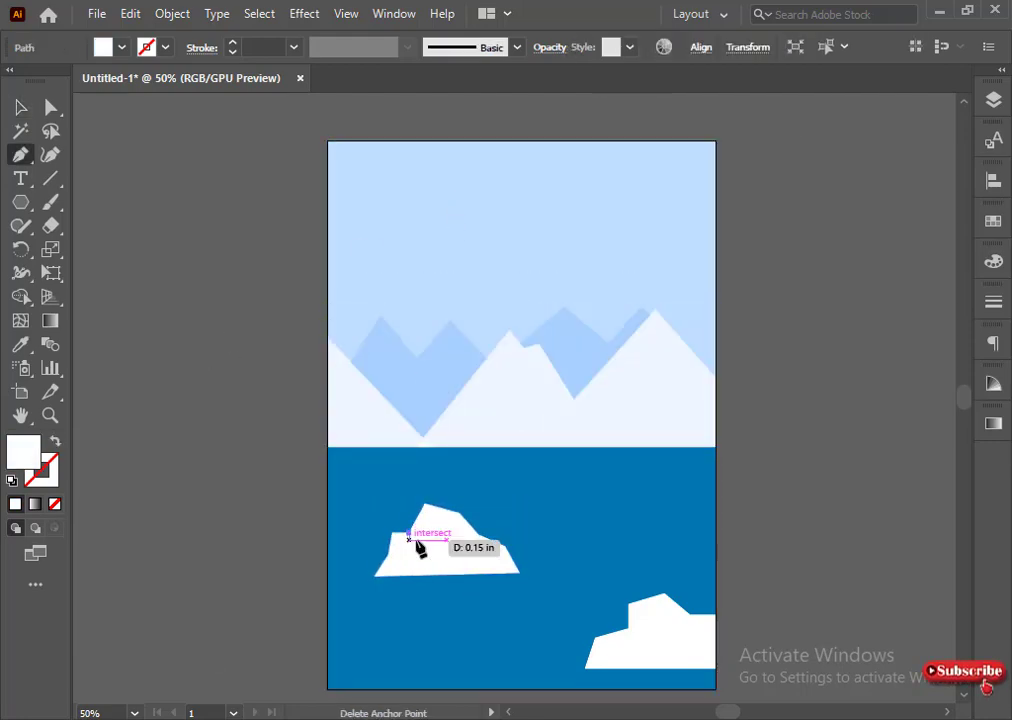
click(431, 545)
click(470, 541)
drag(463, 574, 458, 584)
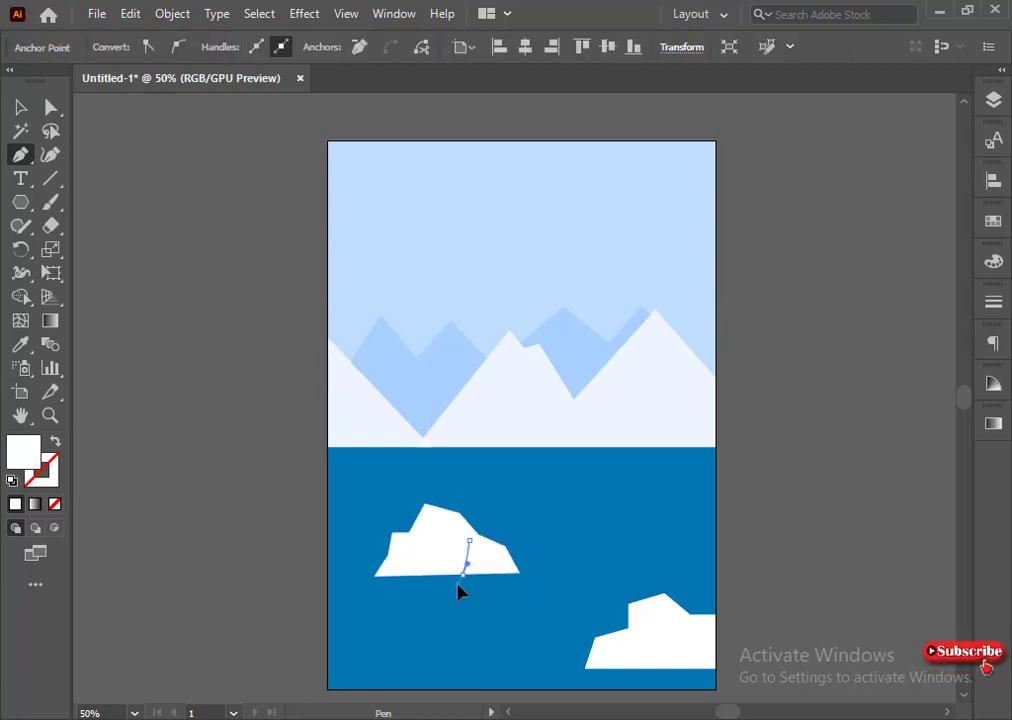
click(373, 577)
click(391, 535)
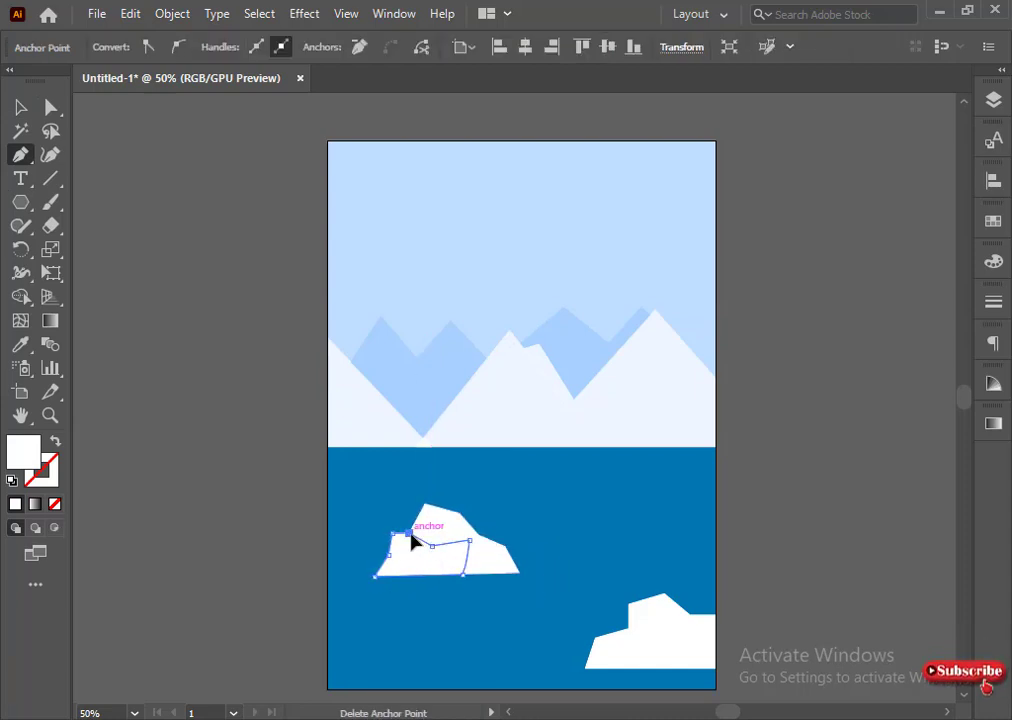
Step: Fill the left rock's new facet with the light blue sampled from the left back range
click(20, 344)
click(458, 354)
click(20, 107)
click(218, 488)
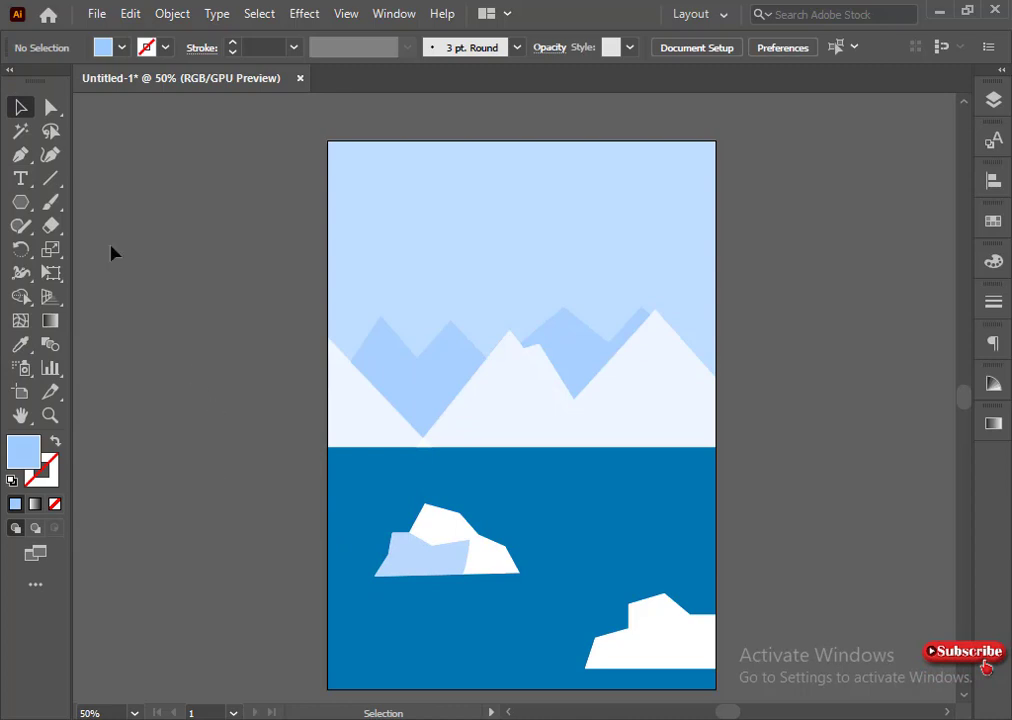
Step: Draw a closed light-blue shadow facet with the Pen tool along the lower part of the right rock
click(629, 630)
click(659, 638)
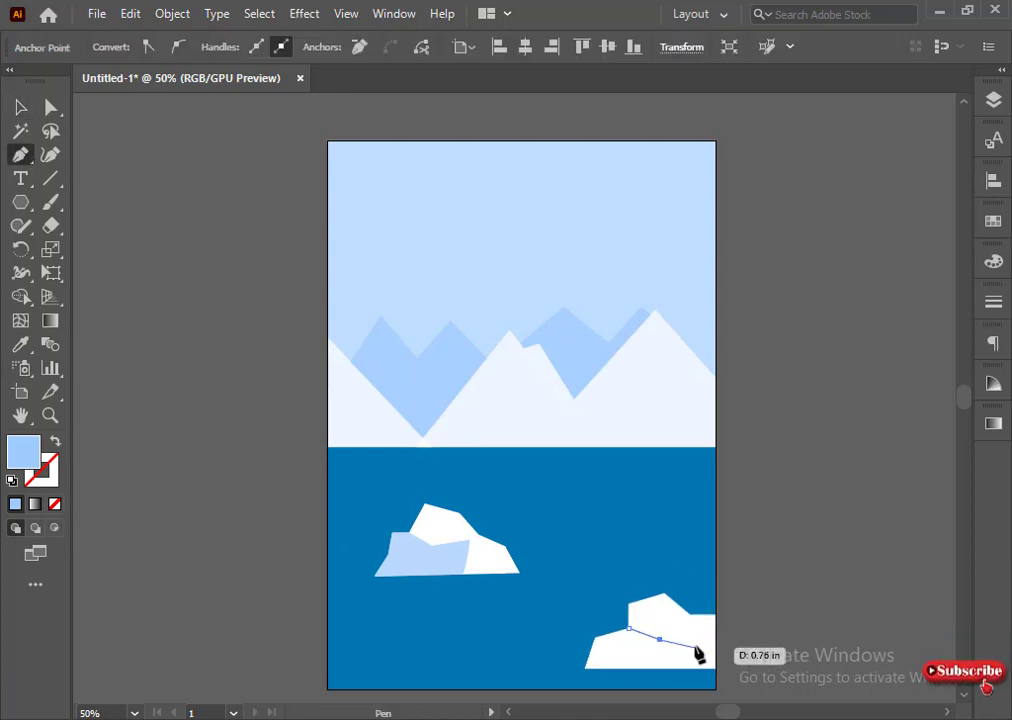
click(704, 641)
click(716, 668)
click(586, 668)
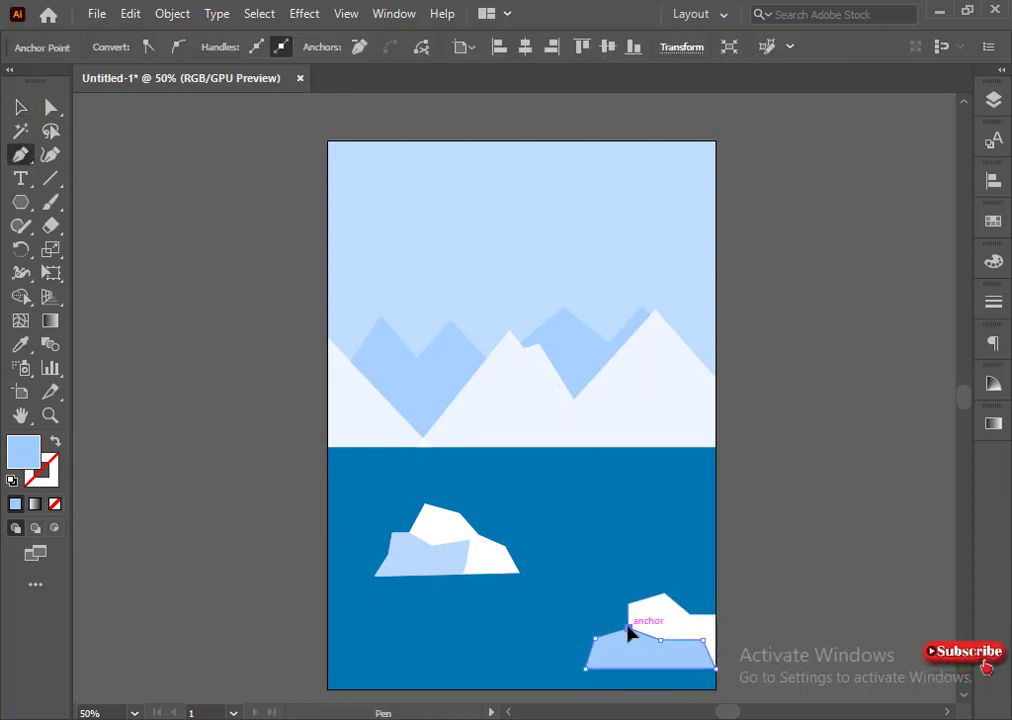
click(629, 632)
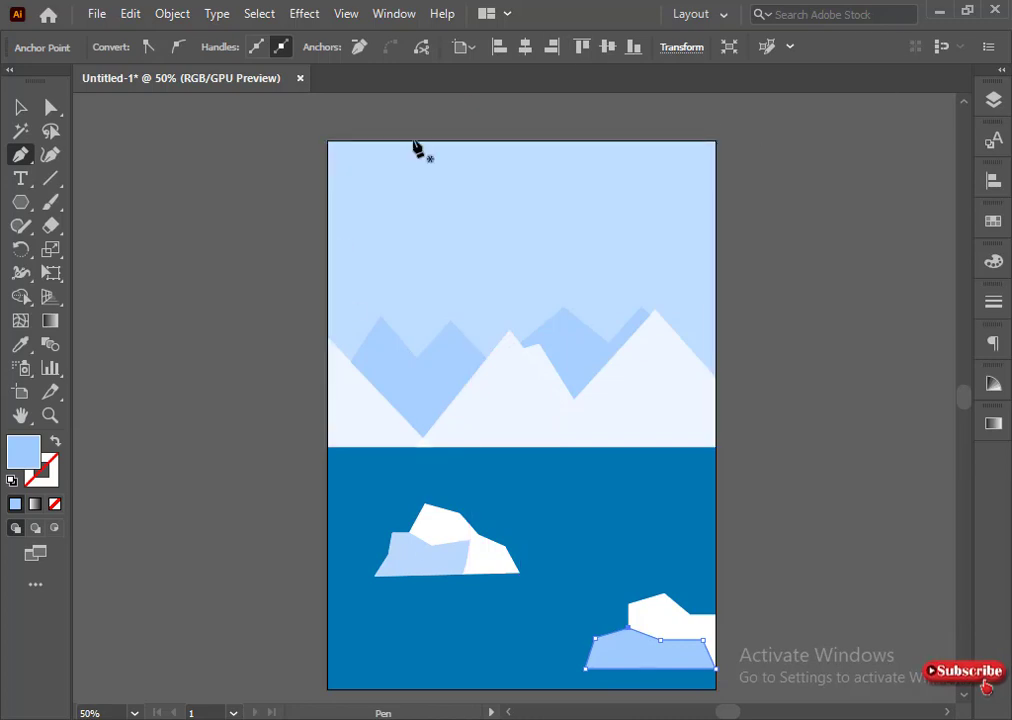
click(190, 284)
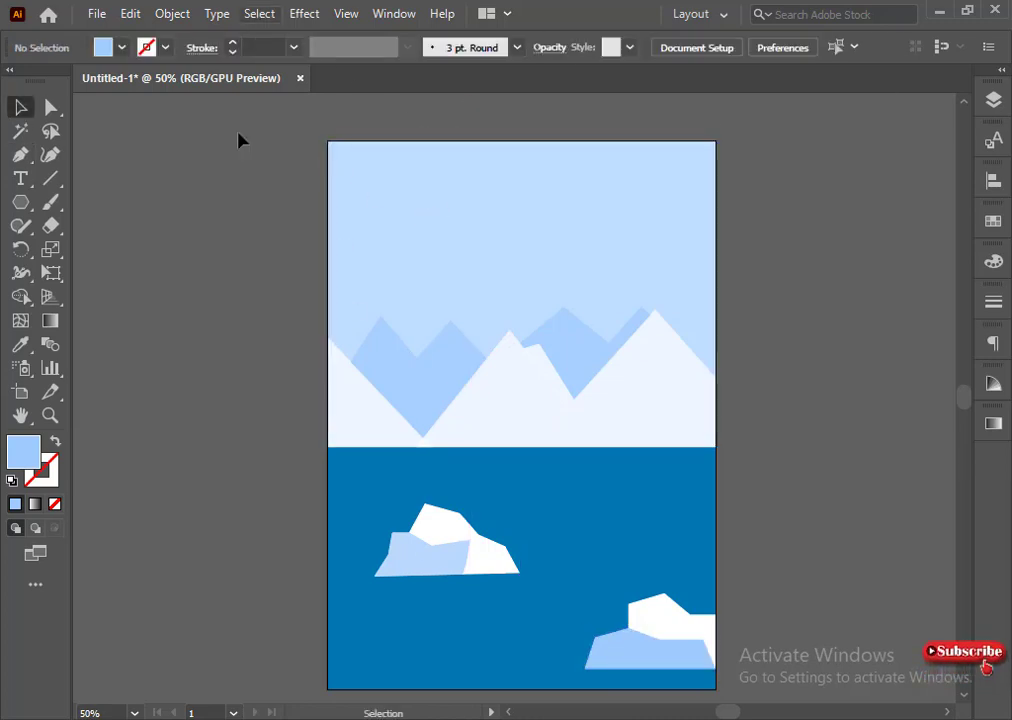
Step: Draw a second facet over the lower-right part of the left rock and lighten its fill to about 17% saturation
click(469, 541)
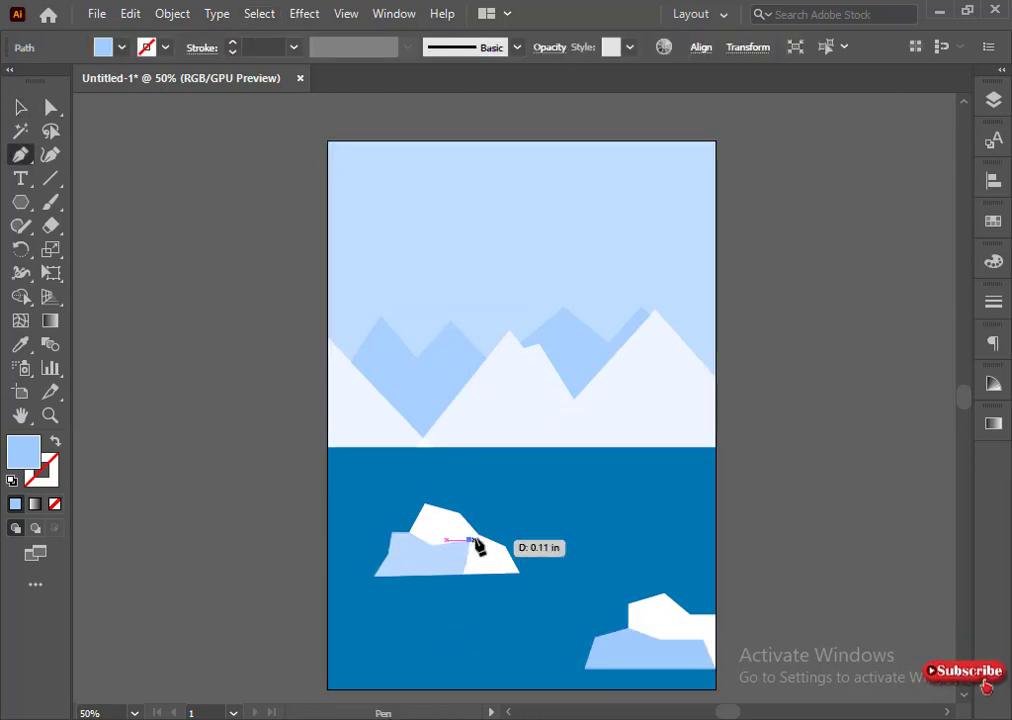
click(505, 548)
click(518, 572)
click(462, 575)
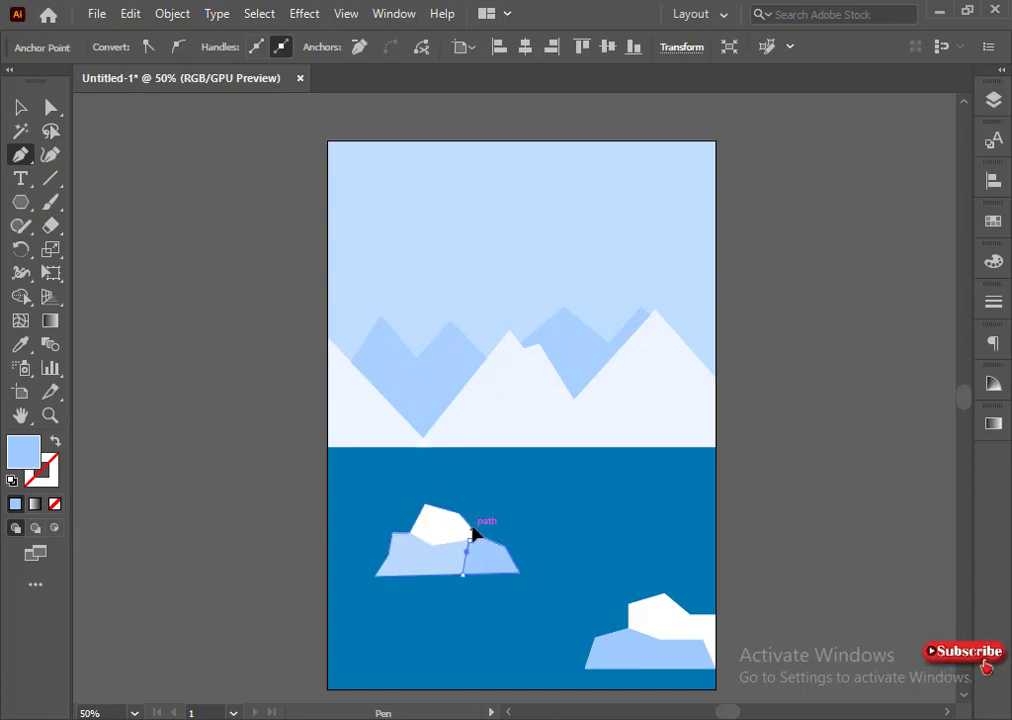
click(993, 261)
drag(845, 322, 824, 322)
click(190, 451)
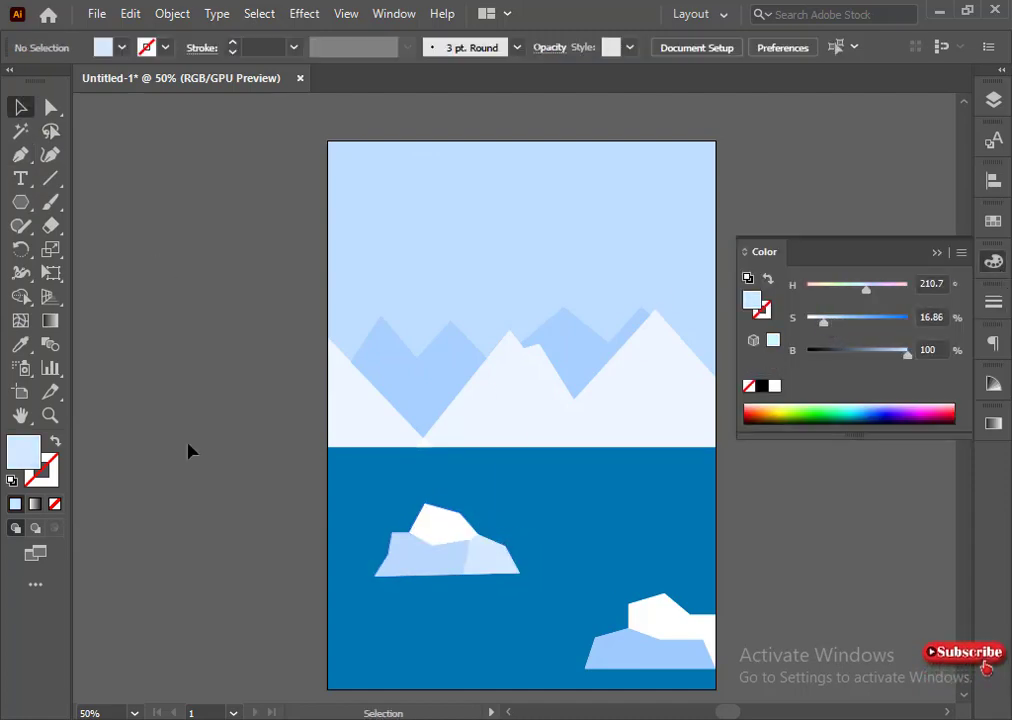
Step: Draw two light-blue triangular facets with the Pen tool on the upper part of the right rock
click(660, 638)
click(627, 608)
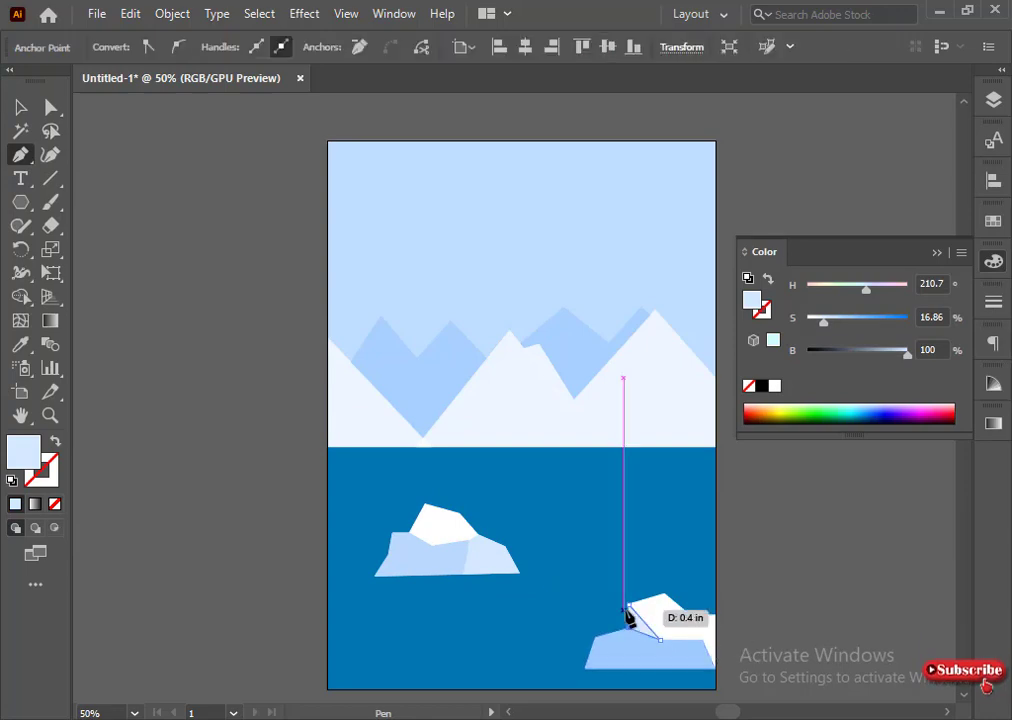
click(684, 613)
ctrl+click(259, 482)
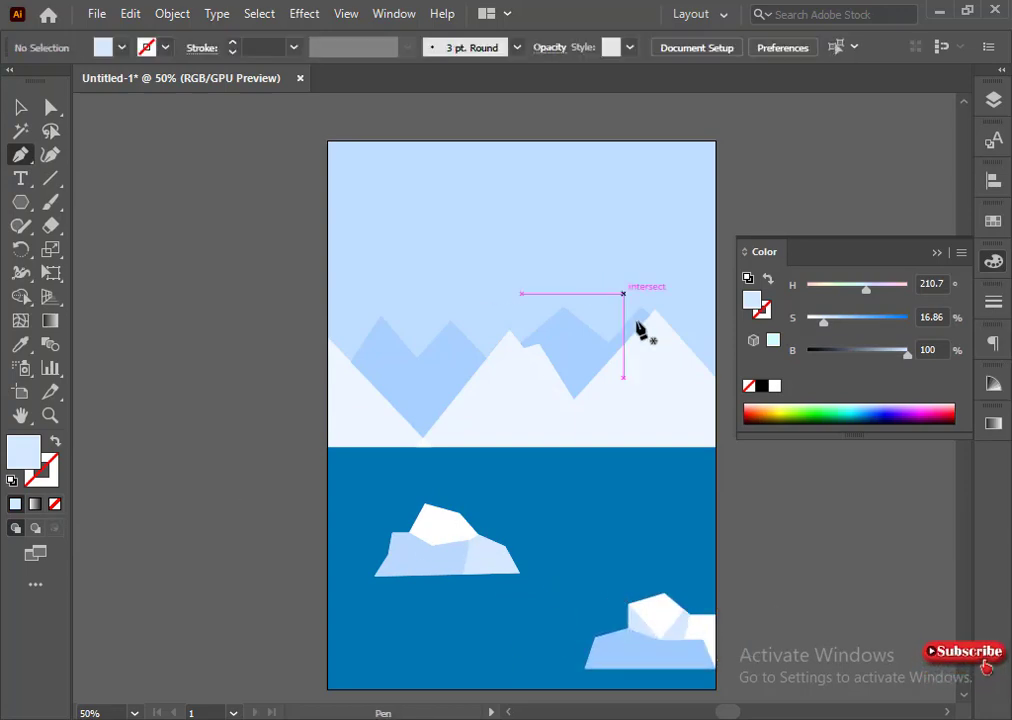
Step: Draw a narrow triangular shadow with the Pen tool at the lower-right base of the right front mountain
click(708, 445)
click(668, 389)
click(684, 446)
click(708, 445)
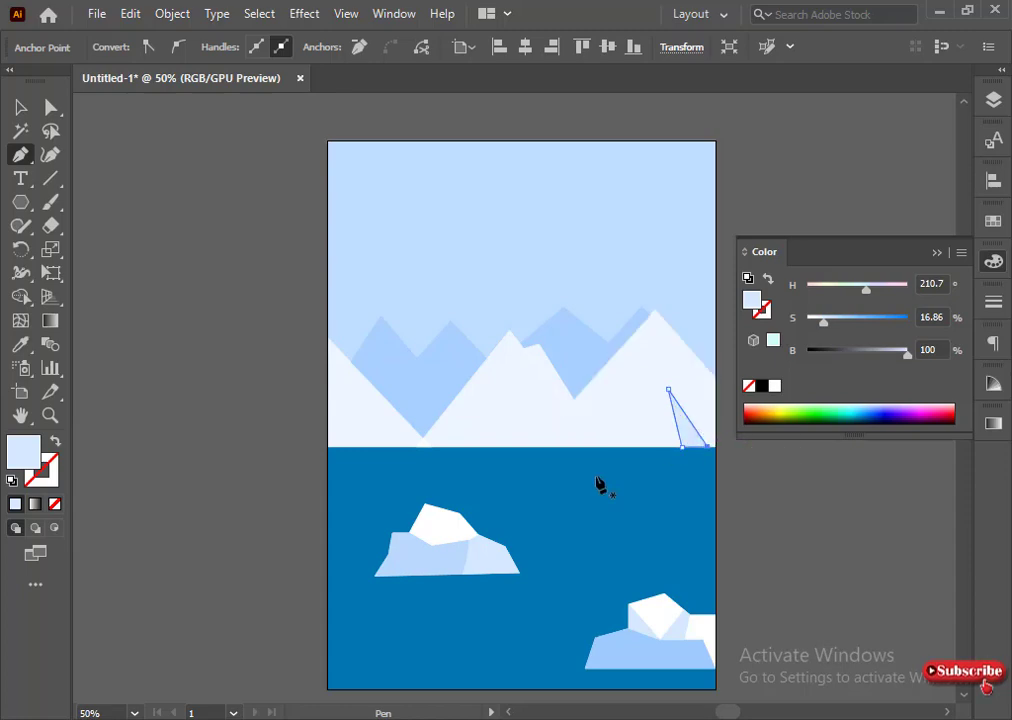
Step: Draw a closed, jagged light-blue shadow with the Pen tool down the left slope of the right front mountain
click(644, 338)
click(628, 360)
click(604, 379)
click(561, 446)
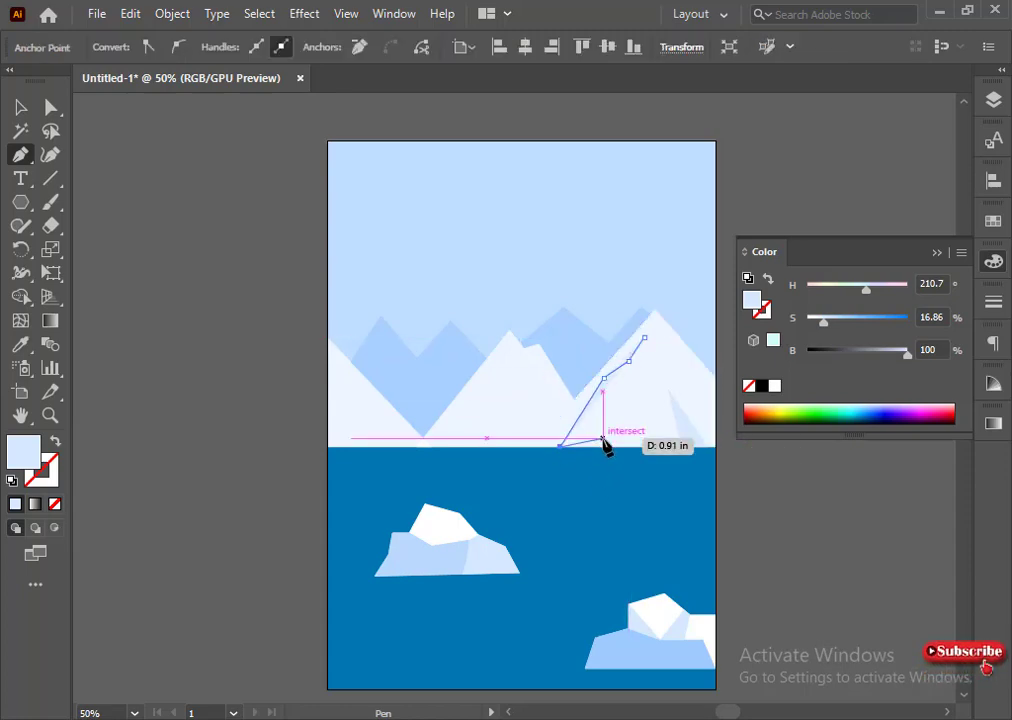
click(604, 447)
click(615, 406)
click(637, 388)
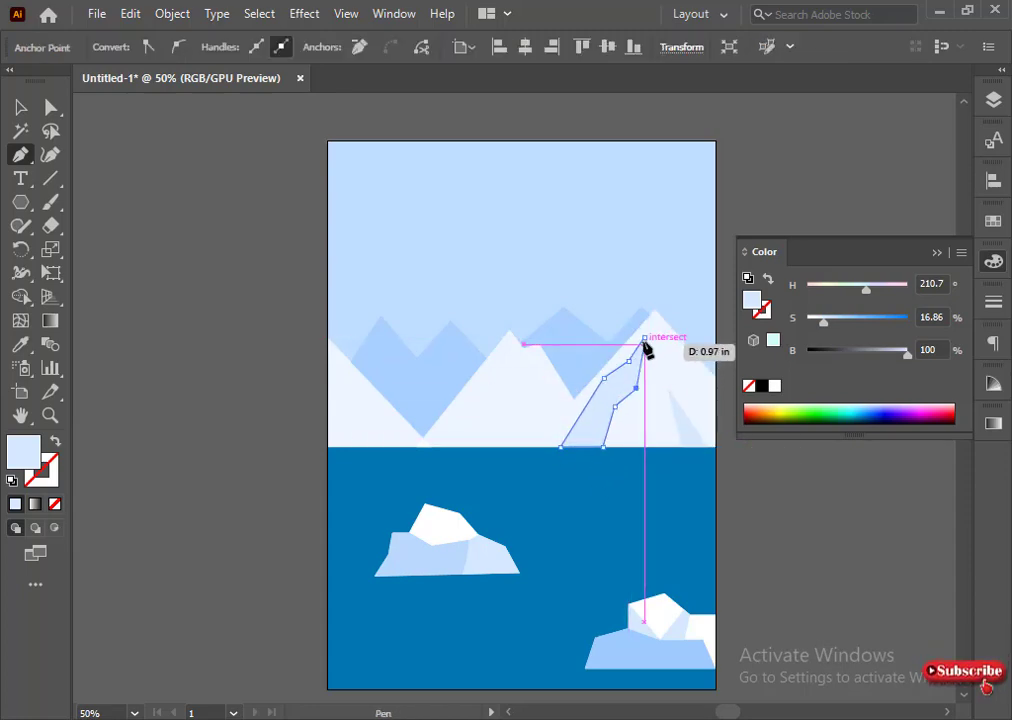
click(644, 338)
Step: Draw a closed arch-shaped shadow with the Pen tool on the middle front mountain, with both ends at the waterline
click(539, 446)
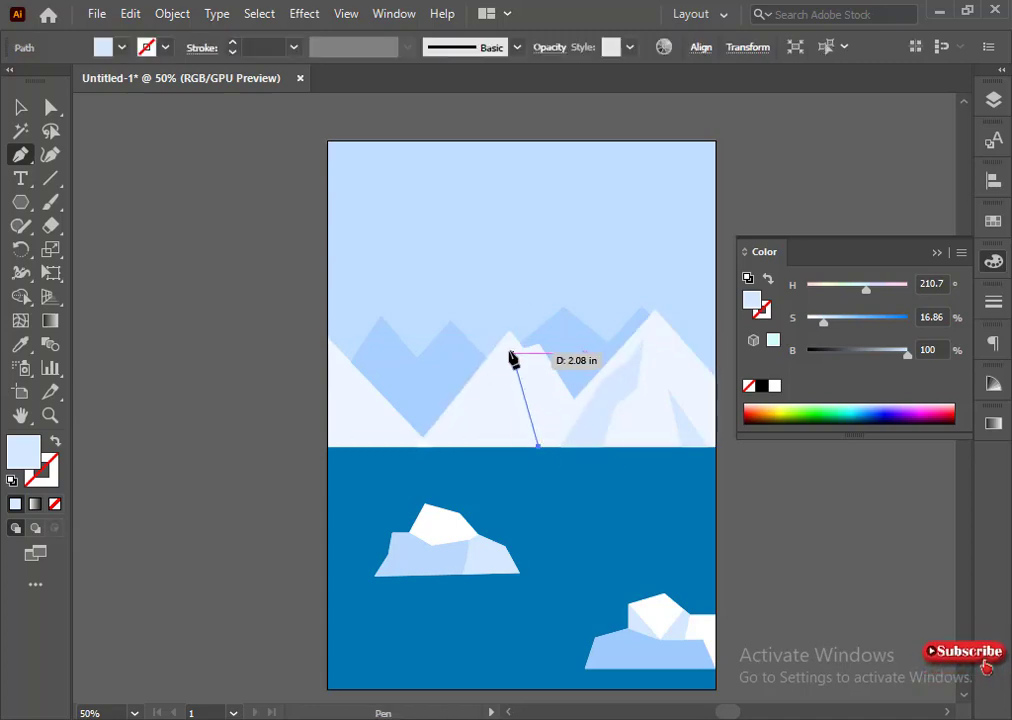
click(511, 365)
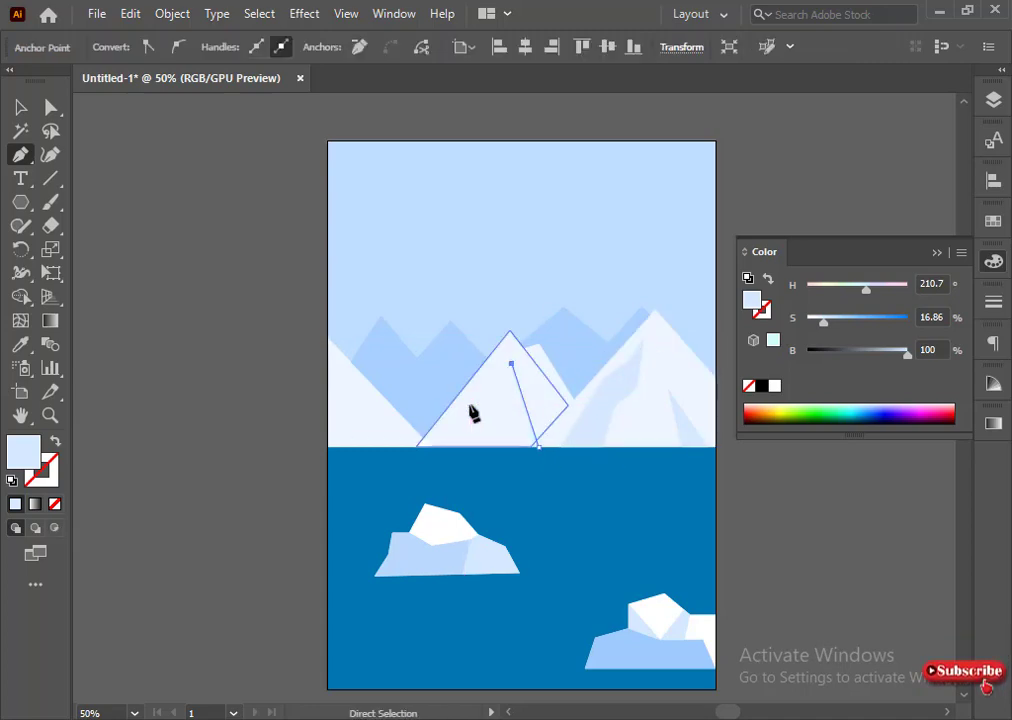
click(487, 389)
click(469, 392)
click(431, 445)
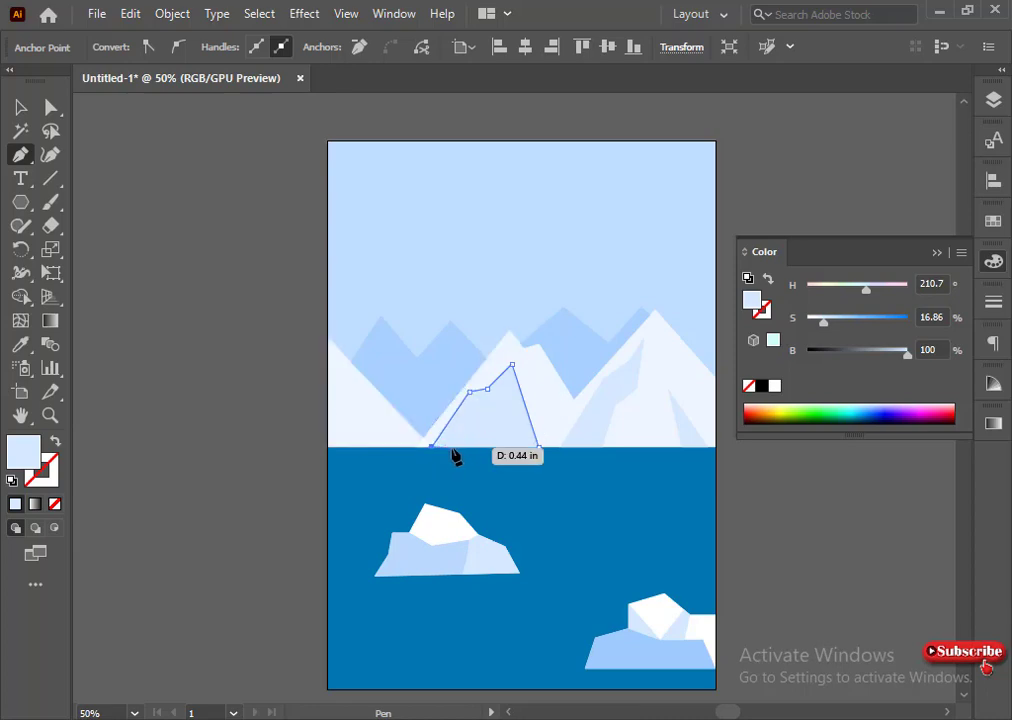
click(476, 417)
click(485, 414)
click(499, 405)
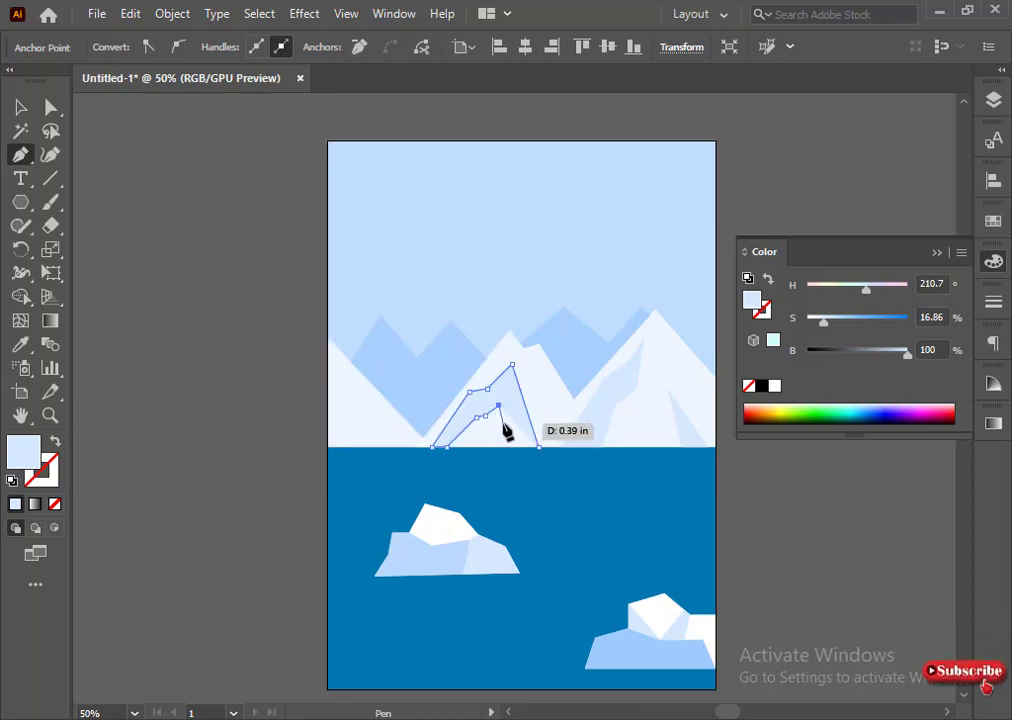
click(502, 425)
click(491, 445)
ctrl+click(317, 470)
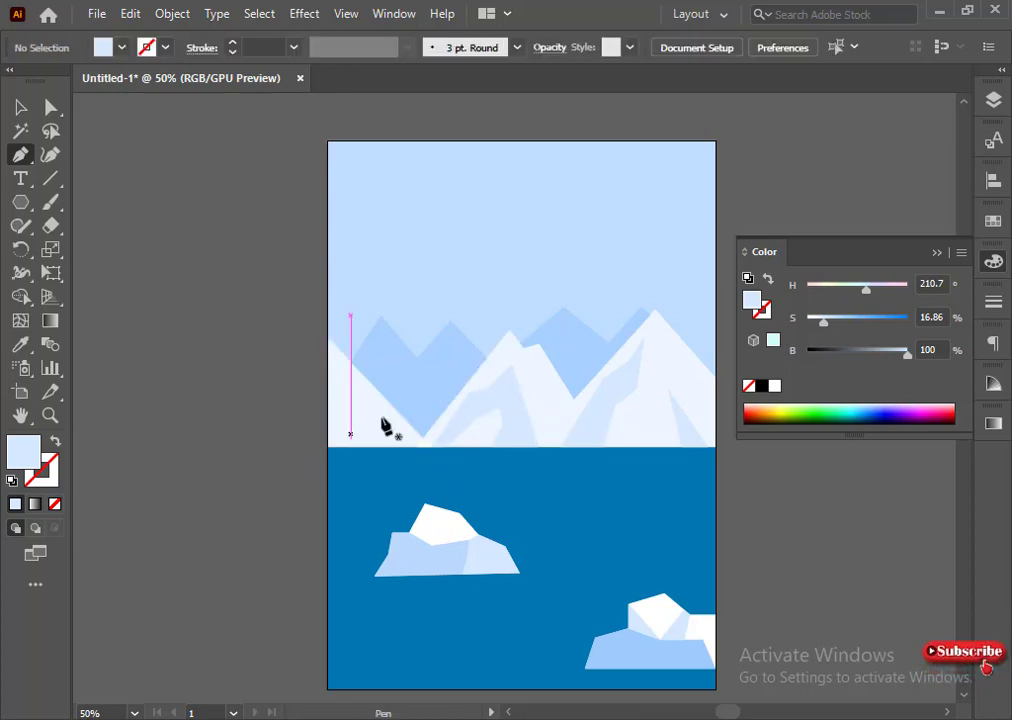
Step: Draw a triangular shadow with the Pen tool on the left front mountain, against the page's left edge and the waterline
click(328, 389)
click(364, 445)
click(325, 447)
click(328, 389)
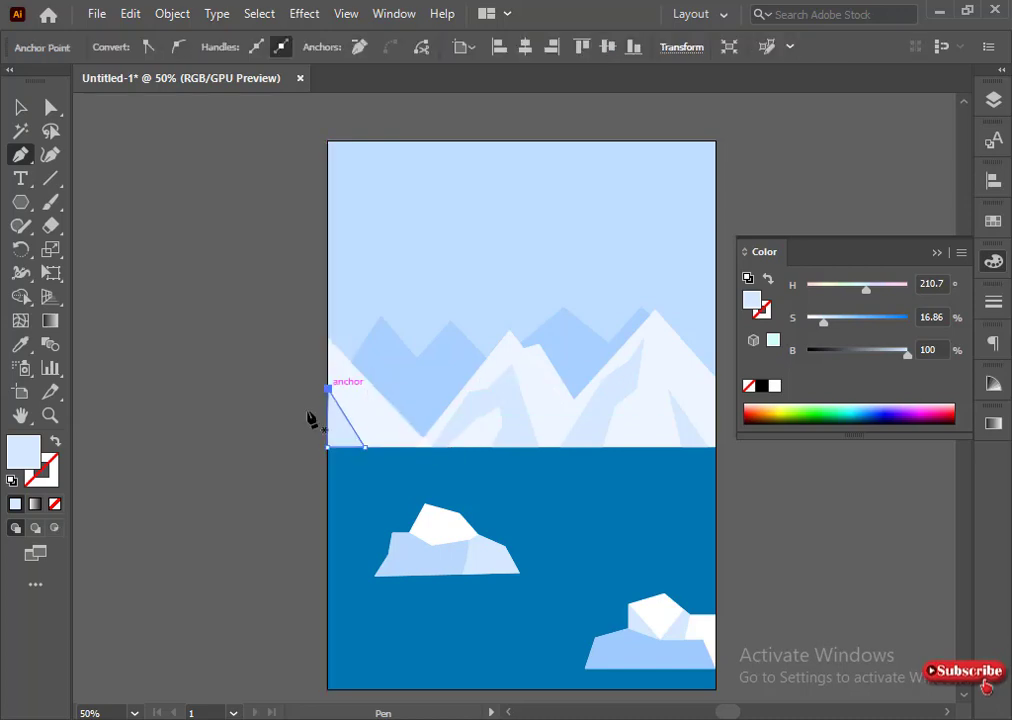
ctrl+click(299, 436)
Step: Draw a tall facet on the leftmost back peak and a small sliver facet below it with the Pen tool
click(20, 154)
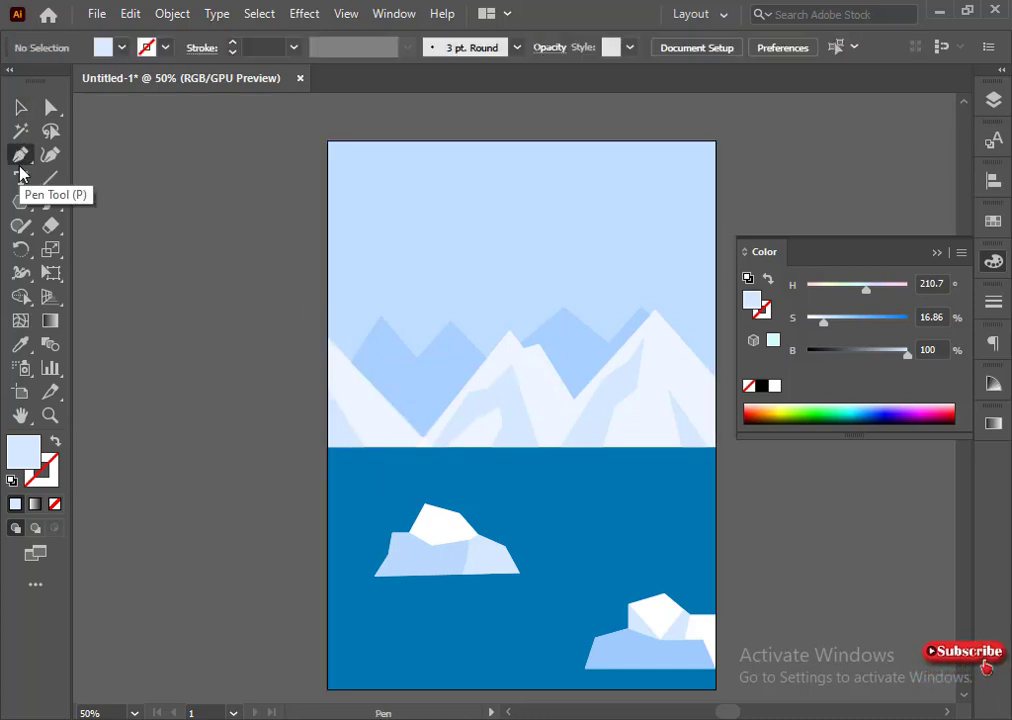
click(357, 369)
click(379, 336)
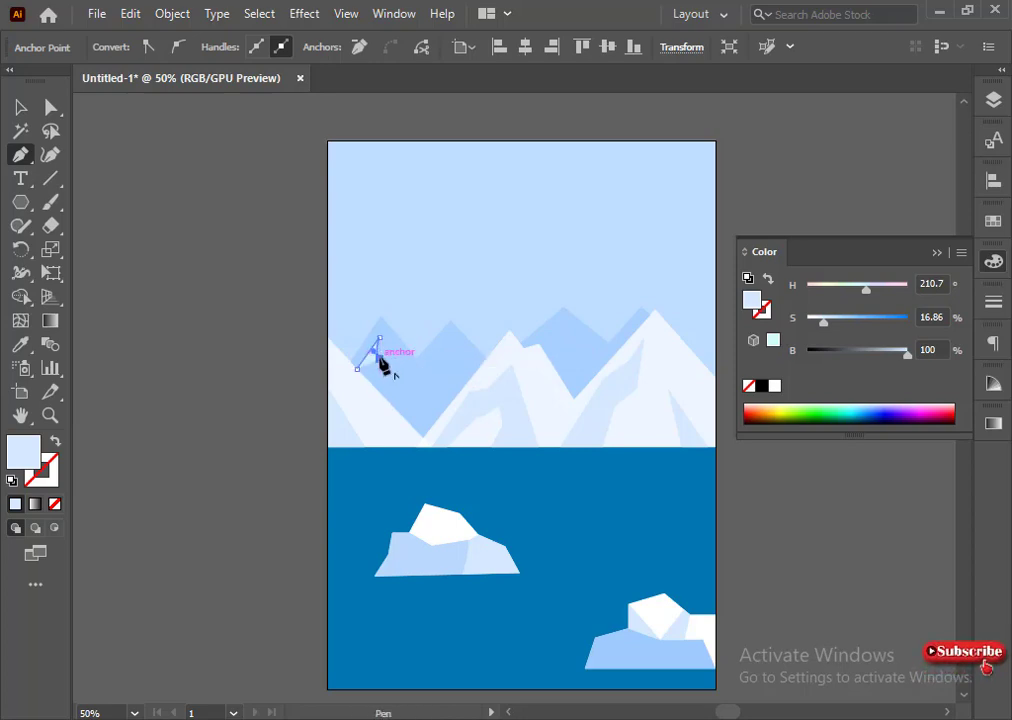
click(376, 389)
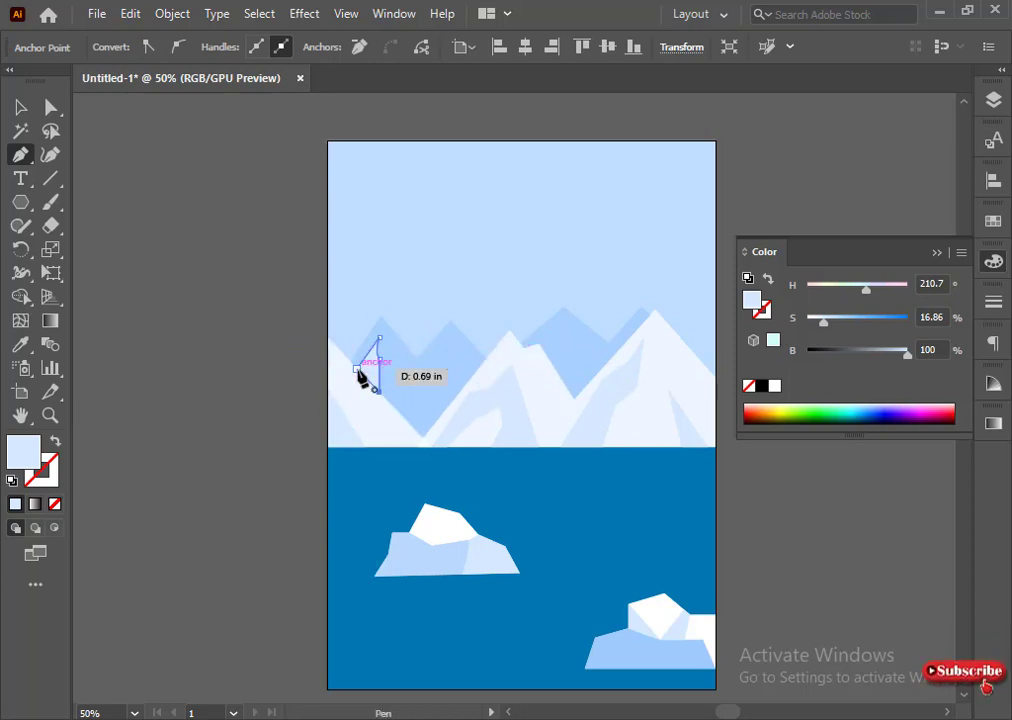
click(386, 399)
click(395, 388)
click(416, 378)
click(398, 395)
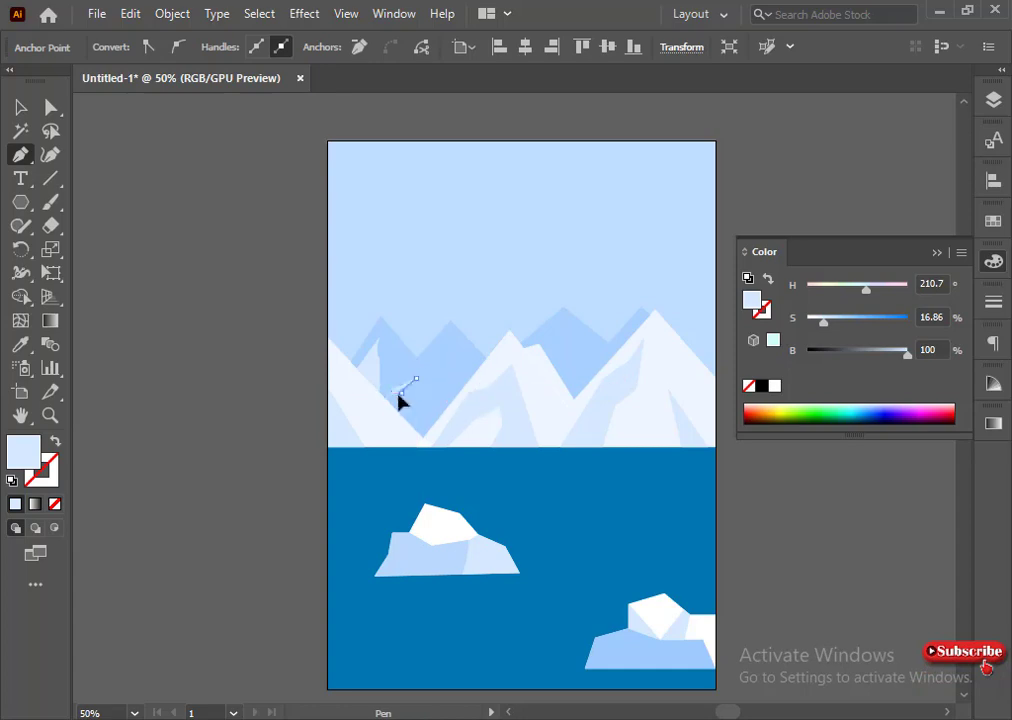
click(385, 398)
Step: Draw a four-sided facet on the second left back peak and a narrow slanted facet on the right back mountain
click(446, 345)
click(427, 393)
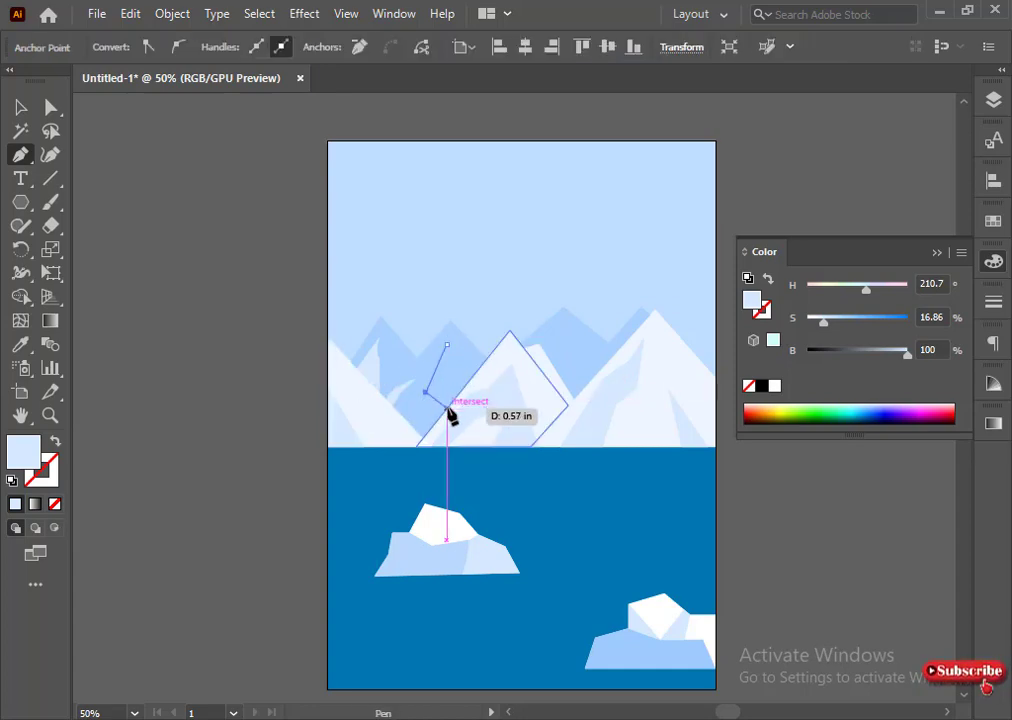
click(447, 408)
click(469, 377)
click(447, 346)
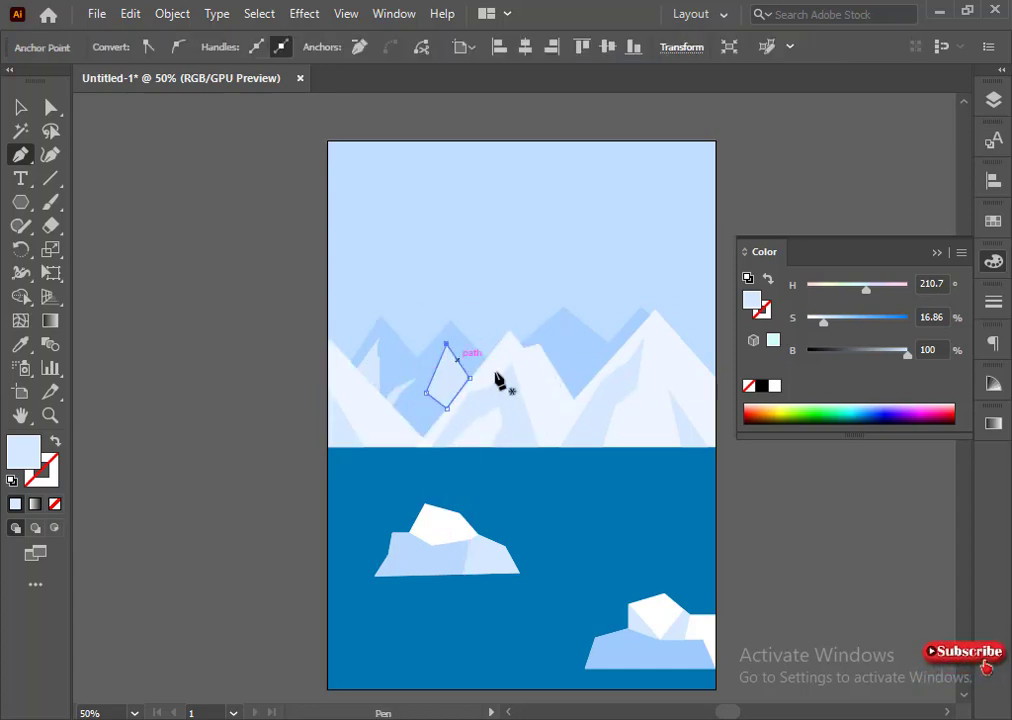
click(559, 344)
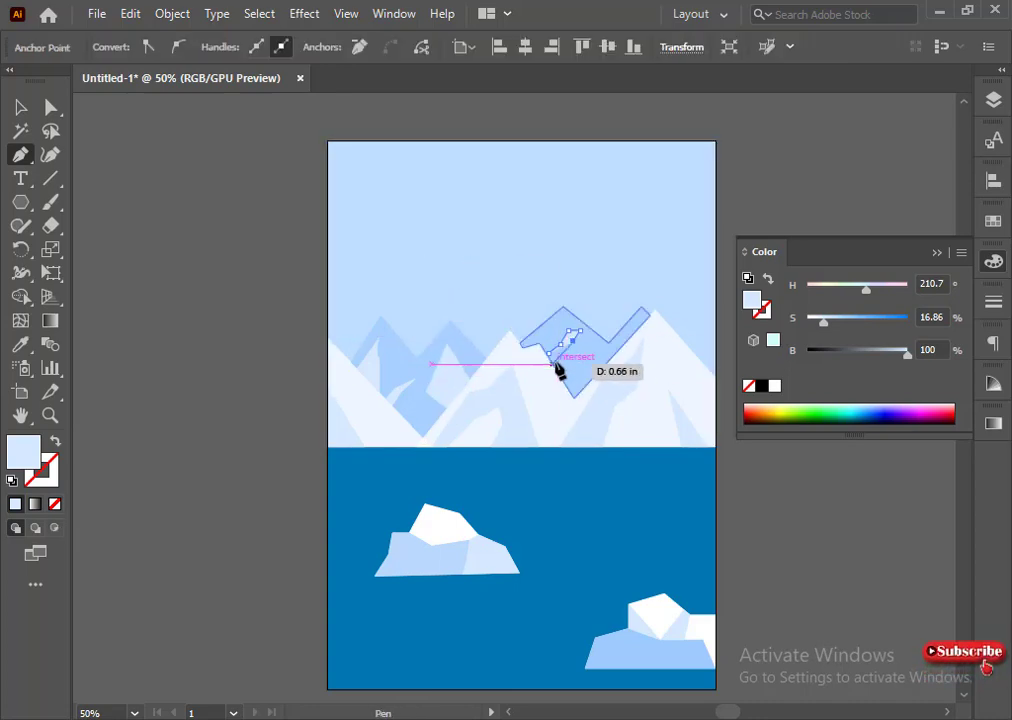
click(557, 371)
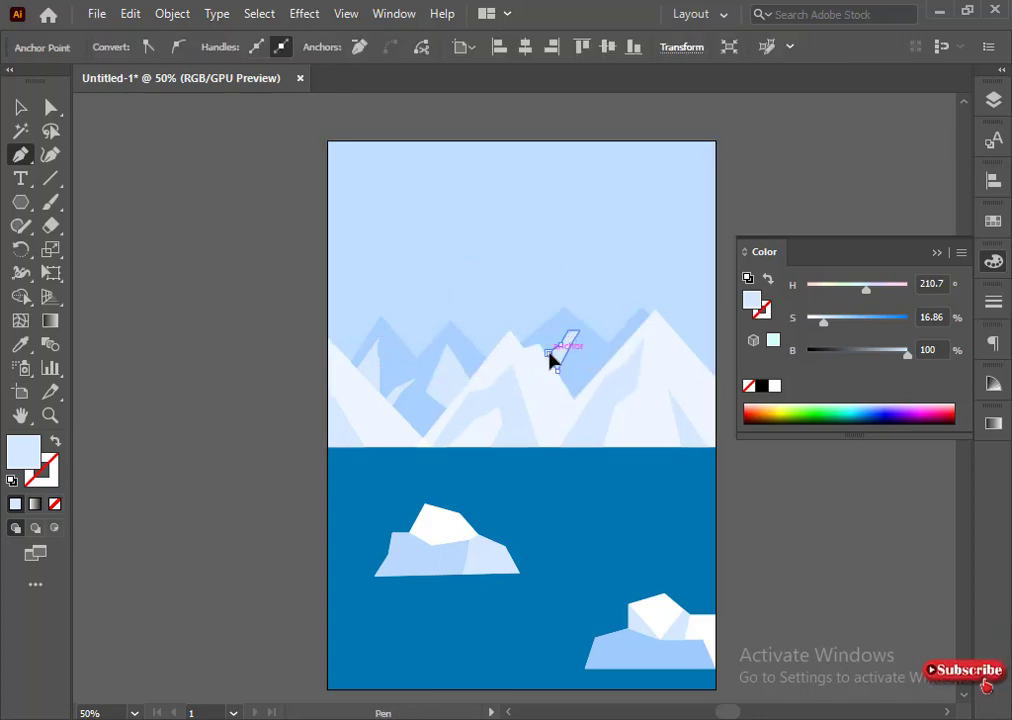
click(602, 344)
click(580, 393)
click(606, 364)
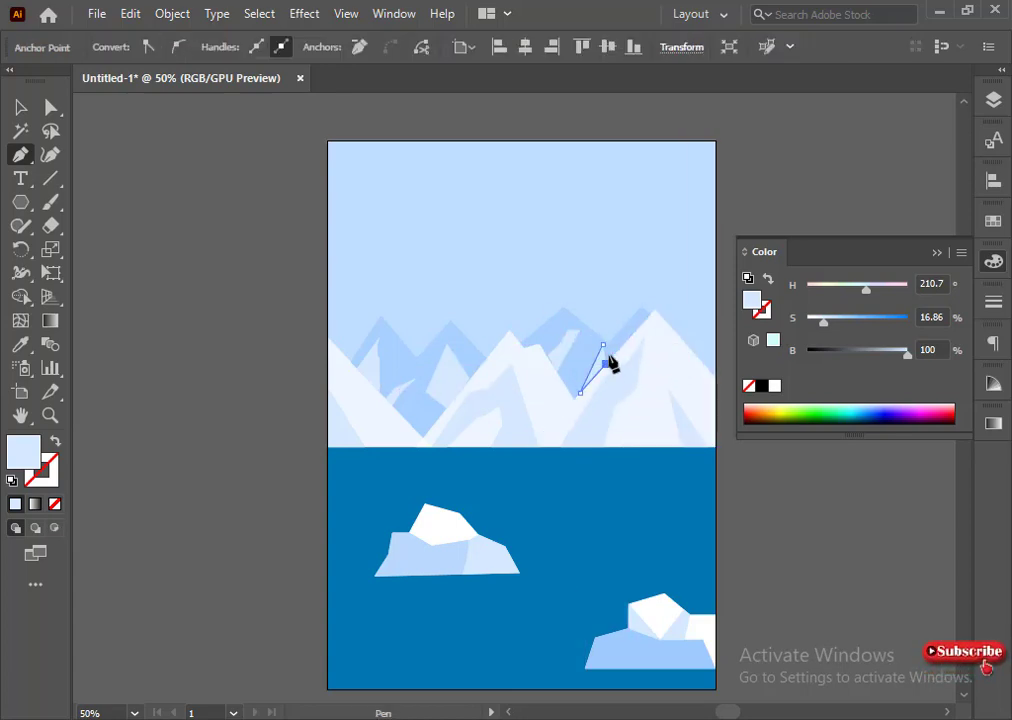
click(602, 344)
key(ctrl+z)
key(ctrl+z)
key(ctrl+z)
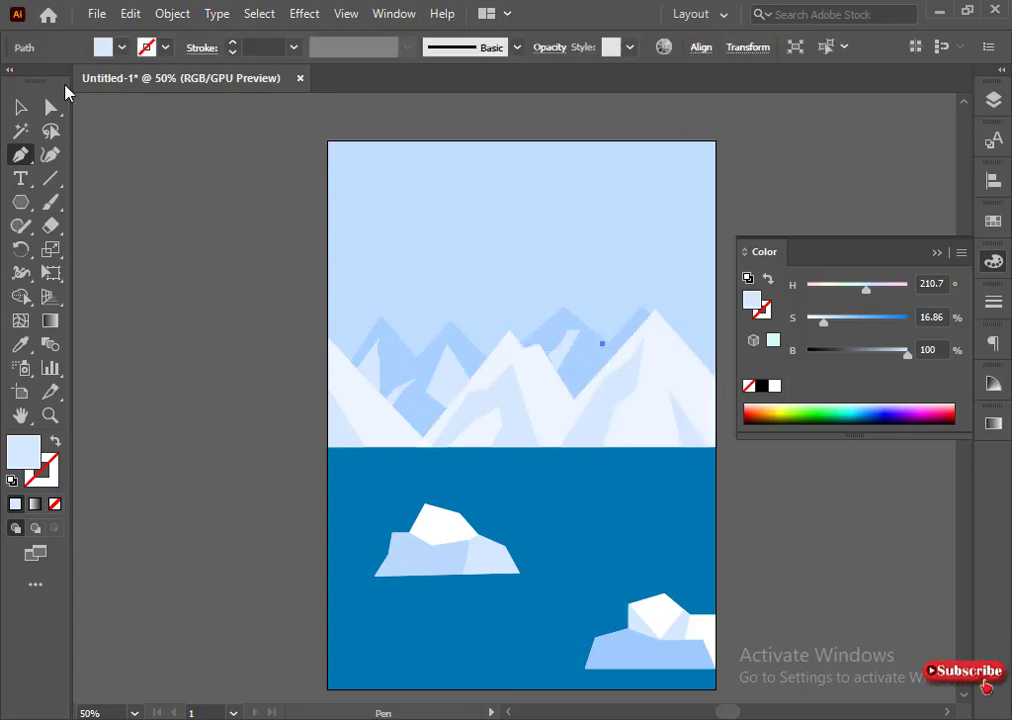
Step: Draw a four-sided facet with the Pen tool over the valley area of the right back mountain
click(585, 345)
click(564, 383)
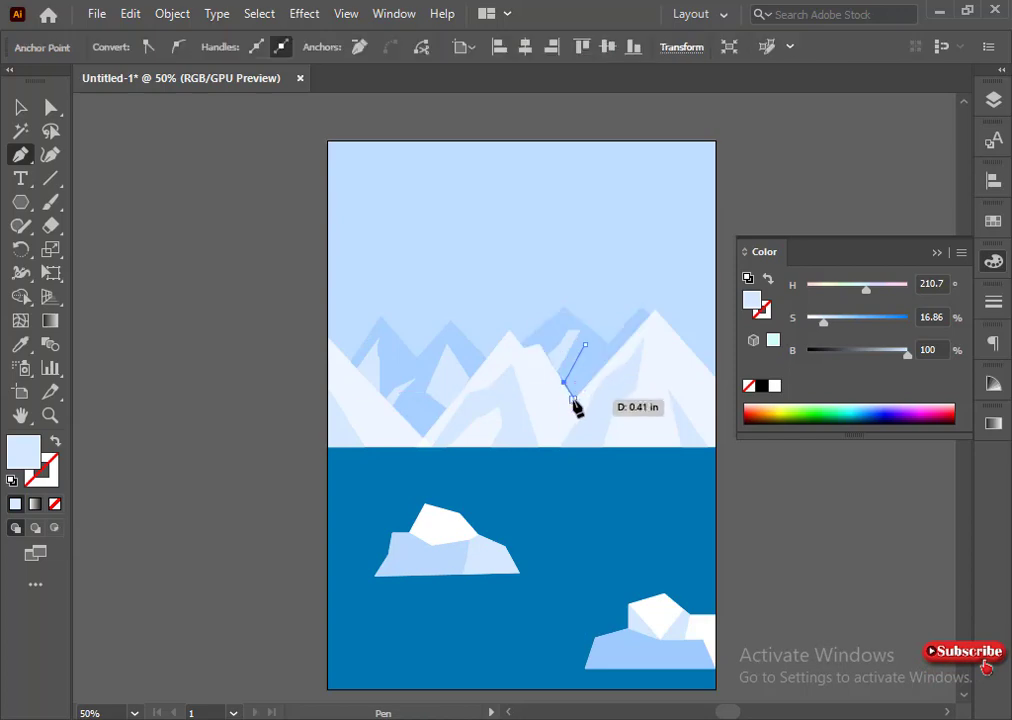
click(574, 399)
click(615, 353)
Step: Move the narrow facet on the right back mountain up and left towards the peak
key(v)
drag(563, 357, 538, 331)
click(250, 446)
click(587, 370)
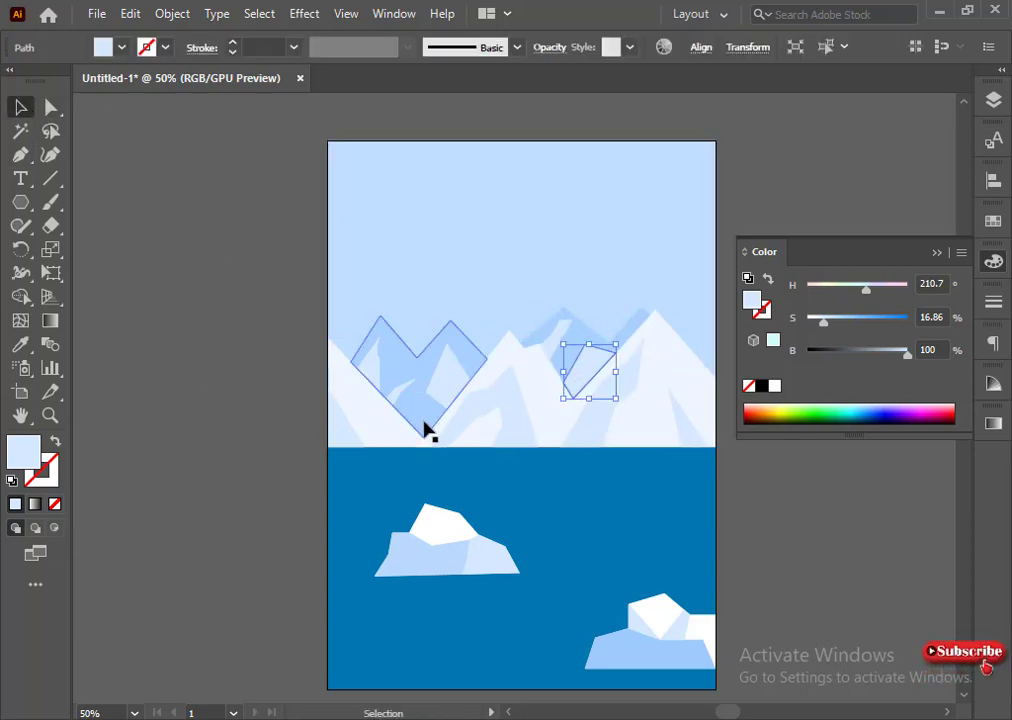
click(290, 372)
Step: Recolour four of the back-mountain facets, all except the leftmost peak's, to a darker muted blue of about C 43%, M 22%
click(448, 378)
shift+click(395, 390)
shift+click(555, 335)
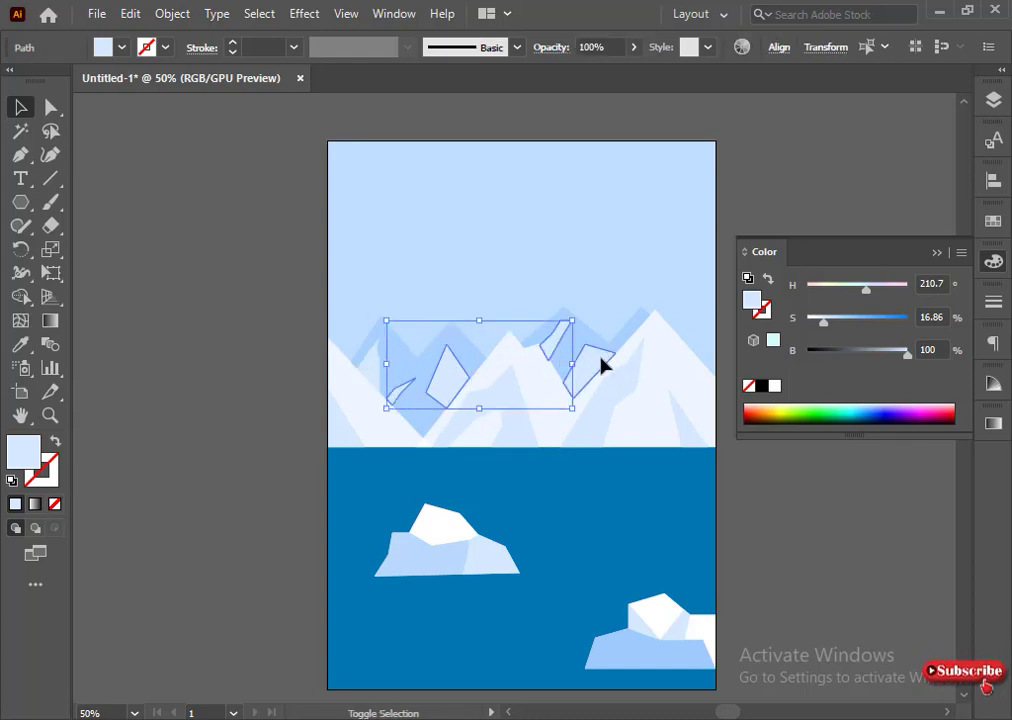
shift+click(603, 364)
drag(829, 337, 850, 290)
click(961, 252)
click(790, 352)
Step: Fill the leftmost back peak's facet with the darker blue sampled from the neighbouring facet using the Eyedropper
click(316, 352)
click(371, 367)
click(20, 345)
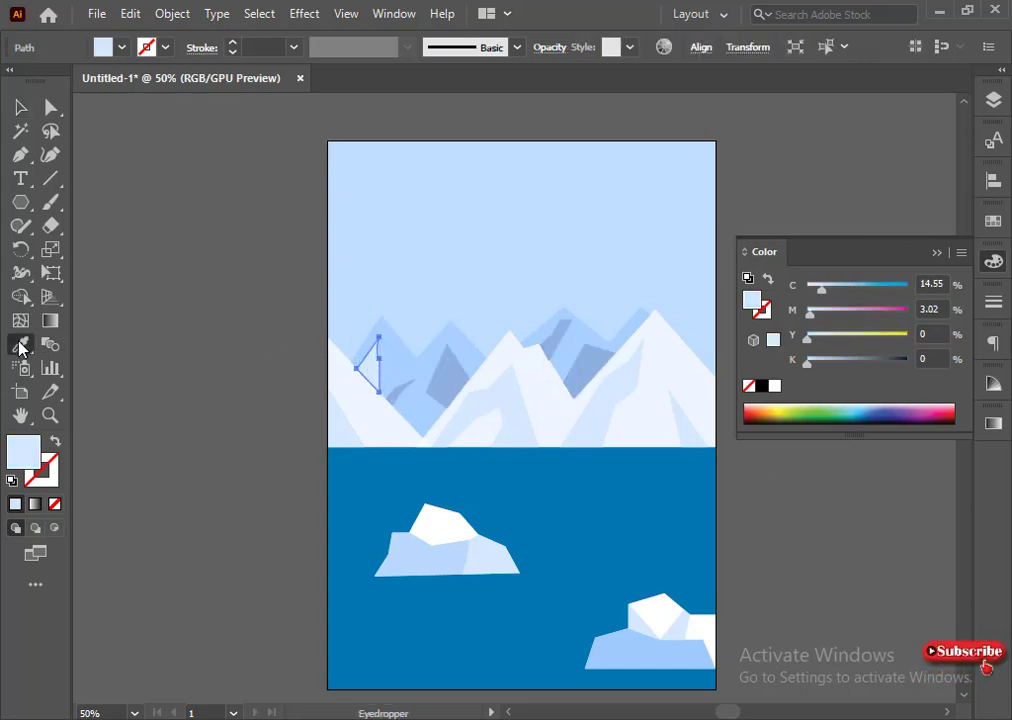
click(445, 389)
click(21, 107)
click(262, 300)
Step: Fill the sky with the blue sampled from the back facets, then raise its brightness to 100% in HSB mode
click(588, 252)
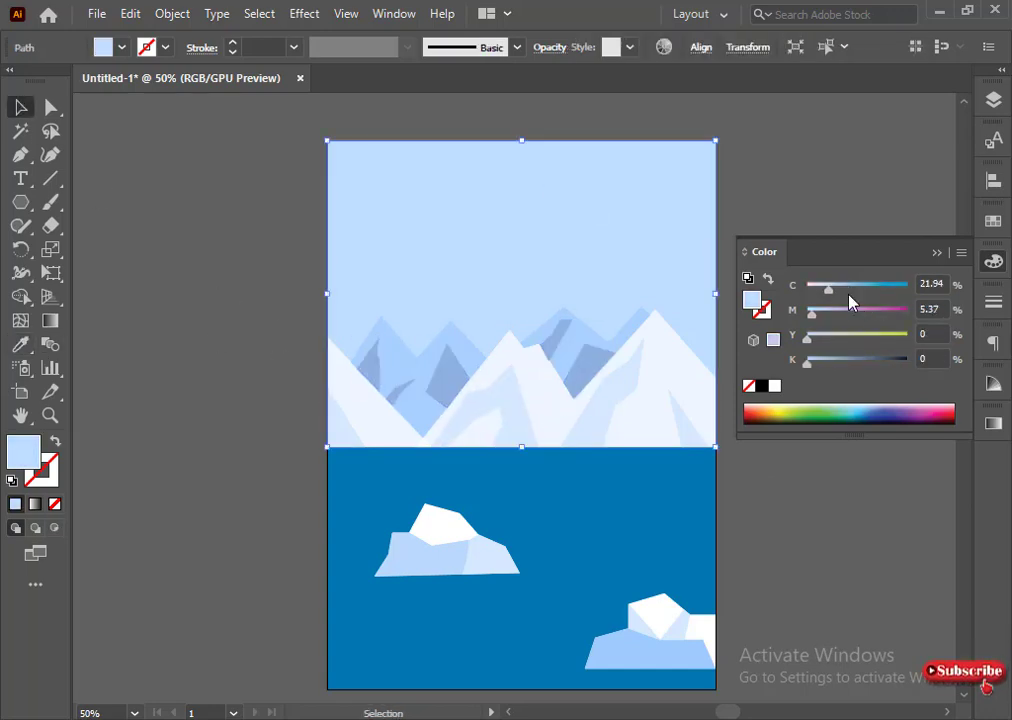
click(20, 345)
click(445, 345)
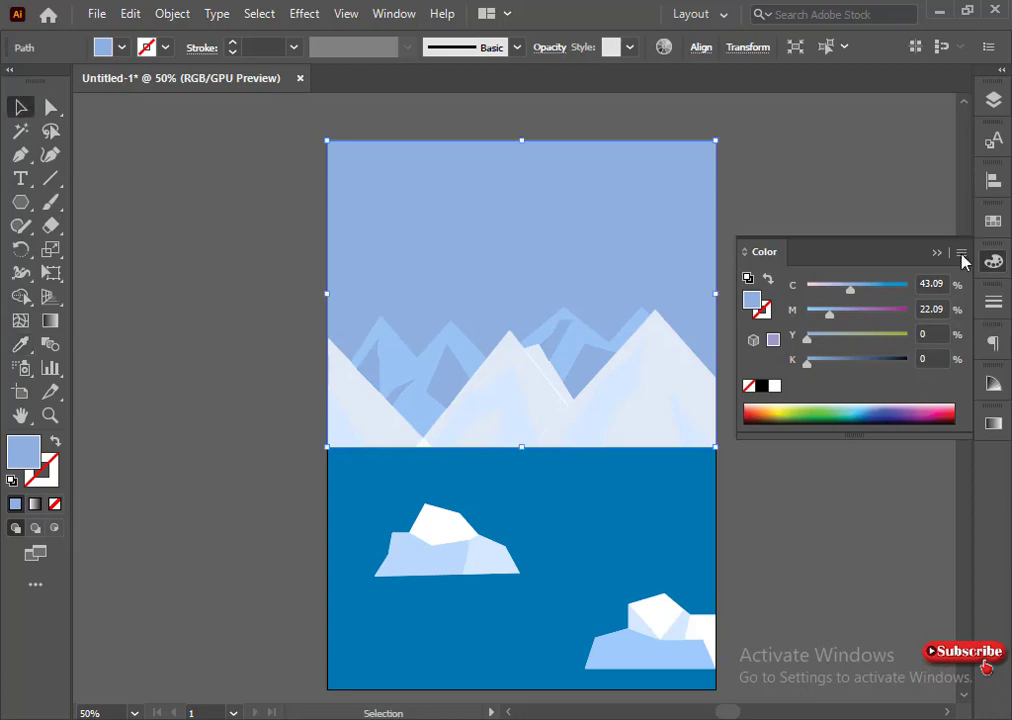
click(961, 254)
click(841, 327)
drag(894, 355, 905, 355)
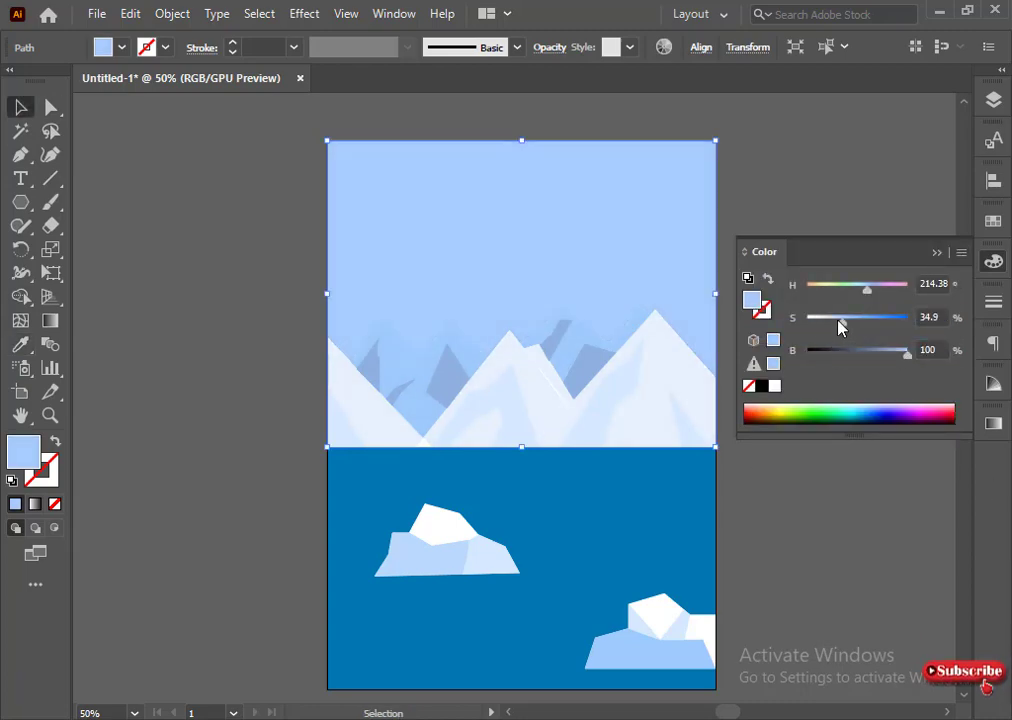
click(265, 399)
Step: Lower the sky fill's saturation to 20%
click(668, 262)
drag(841, 326, 827, 326)
click(255, 352)
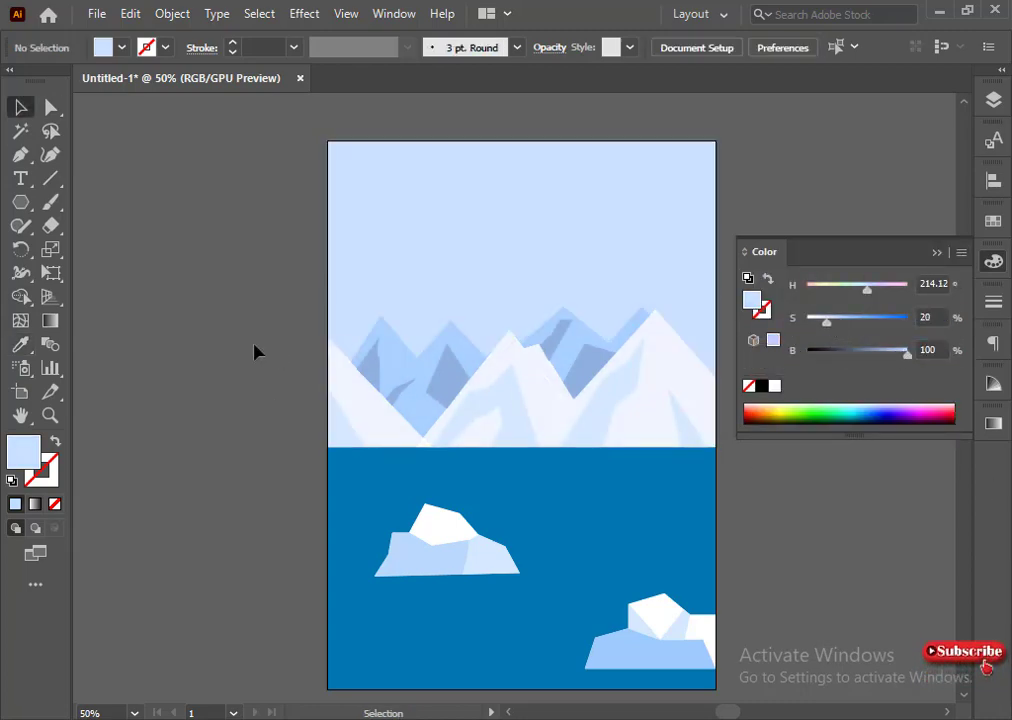
Step: Brighten the blue ground rectangle to 100% brightness and set its saturation to 80%
click(937, 253)
click(591, 606)
click(993, 261)
drag(877, 355, 907, 355)
click(936, 253)
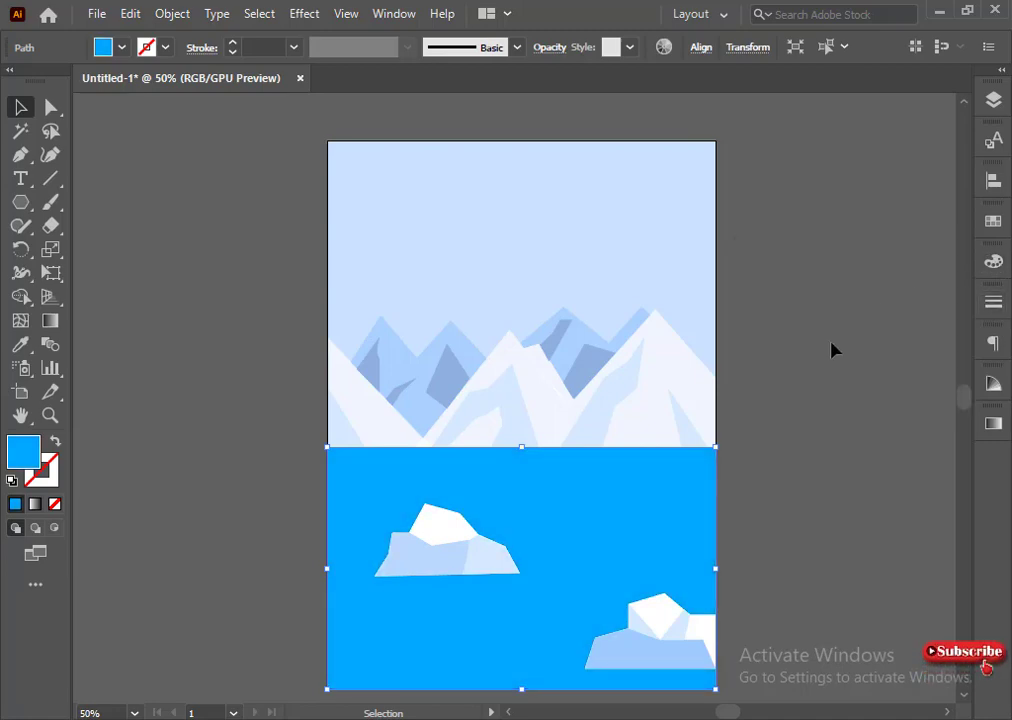
click(993, 261)
drag(867, 318, 885, 320)
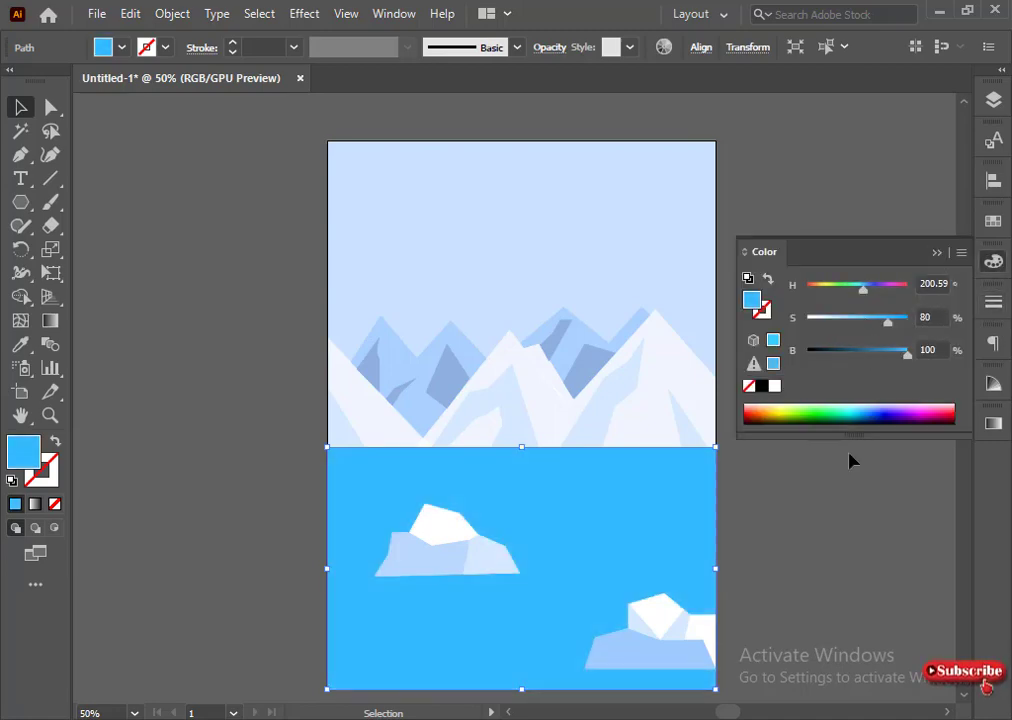
click(851, 478)
Step: Select all the shapes of the right rock and nudge them up slightly together
shift+click(641, 623)
shift+click(658, 611)
shift+click(692, 618)
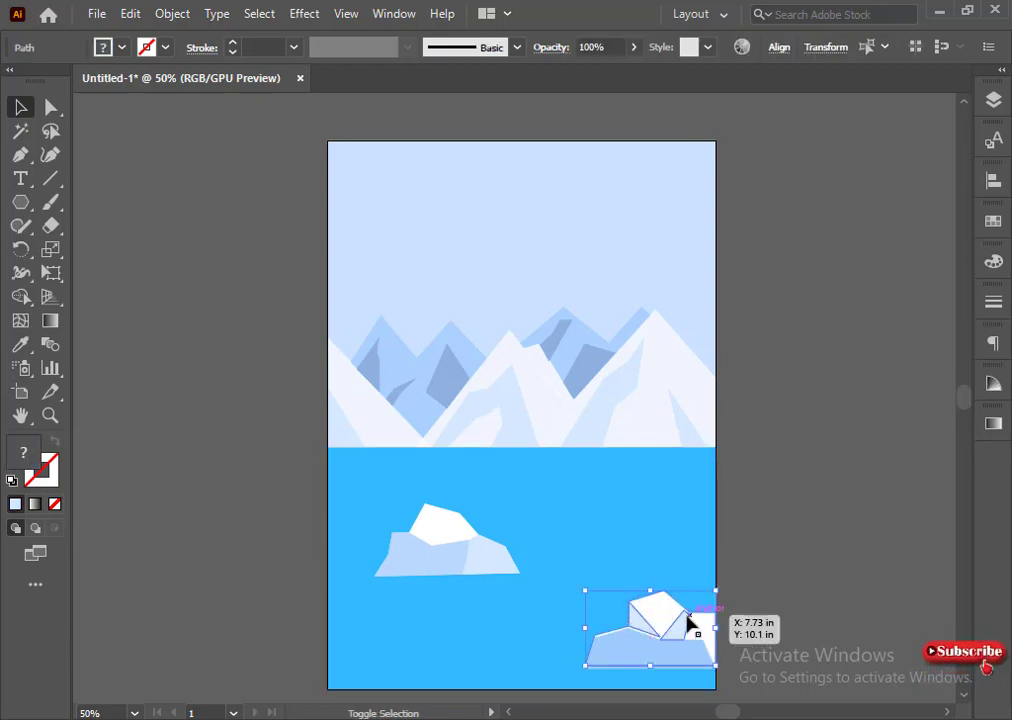
shift+click(657, 651)
key(shift+Up)
key(shift+Up)
click(647, 675)
Step: Select the right rock's base and all its facets and nudge the whole rock further up
click(639, 639)
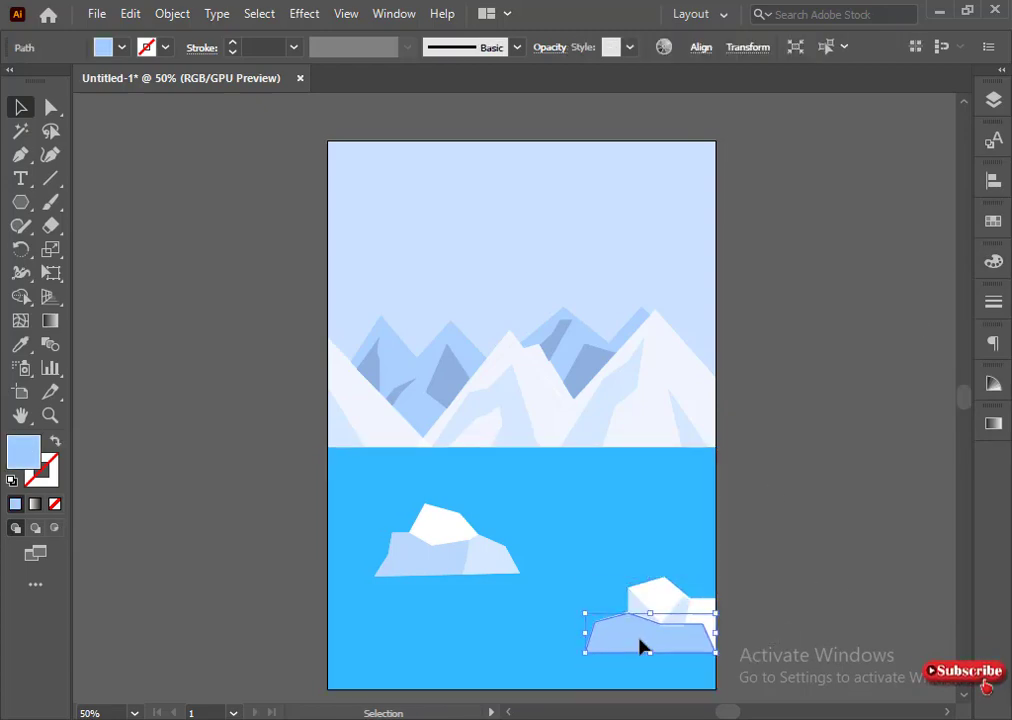
key(Delete)
click(681, 615)
click(663, 645)
click(668, 663)
click(690, 616)
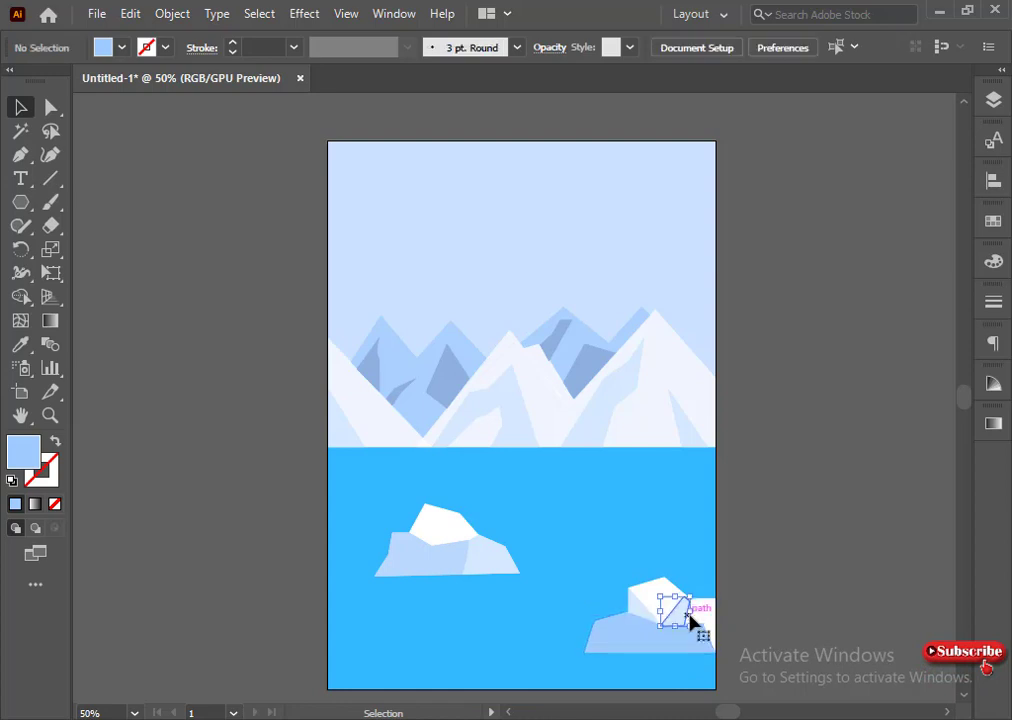
click(652, 646)
click(653, 619)
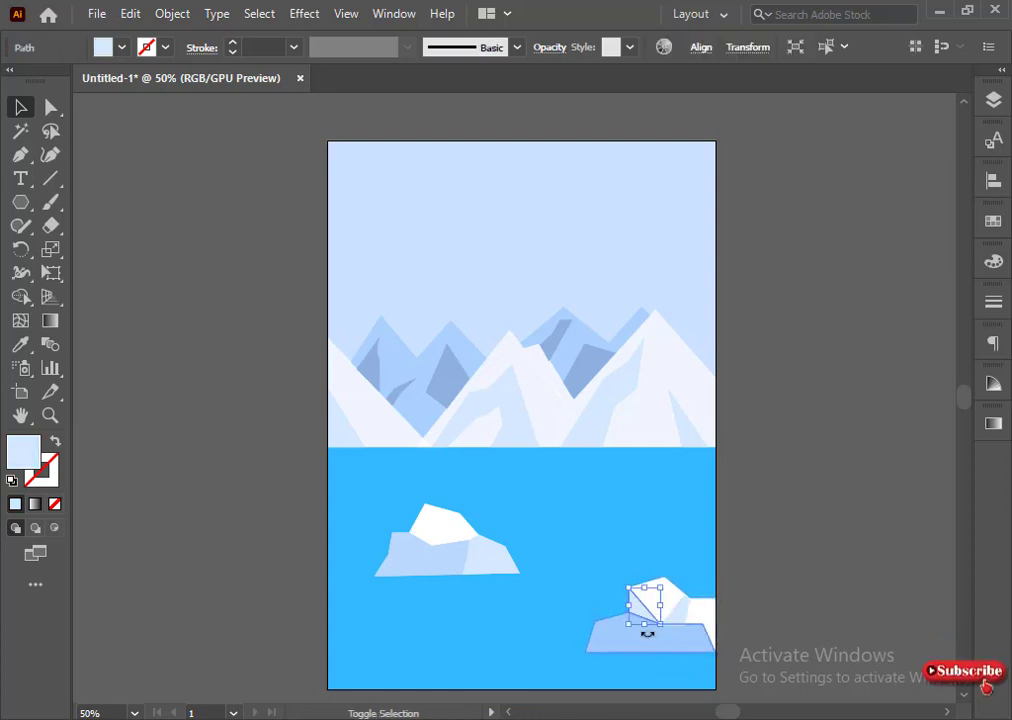
click(682, 646)
shift+click(648, 622)
key(shift+Up)
key(shift+Up)
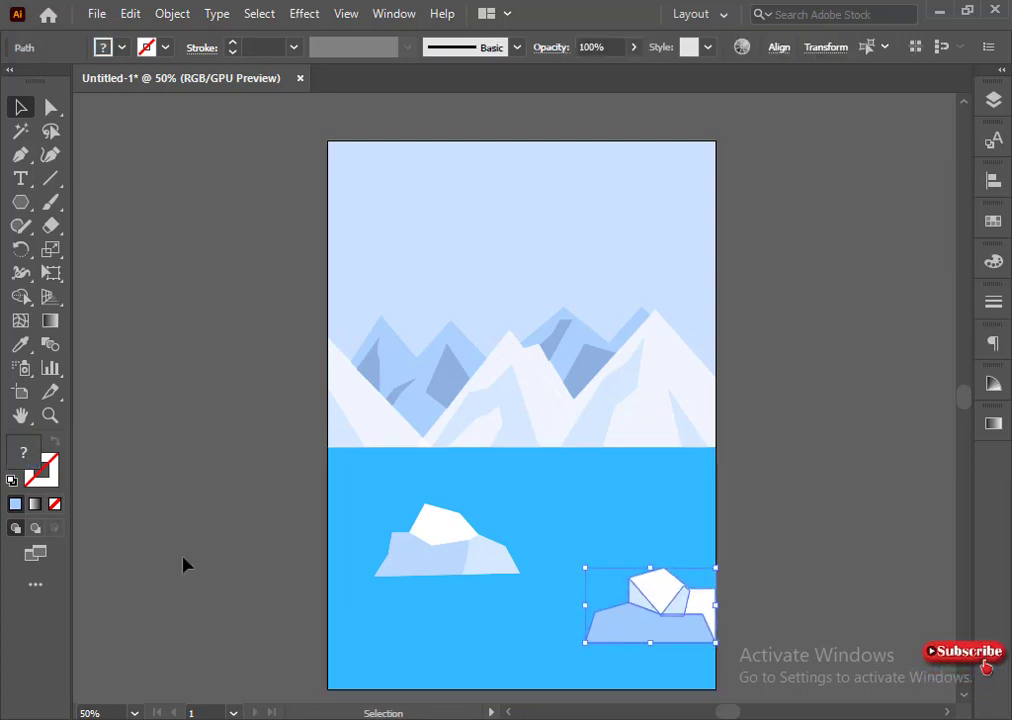
Step: Select all the shapes of the left rock and nudge them up together
drag(183, 500, 559, 590)
shift+click(357, 634)
key(shift+Up)
key(shift+Up)
click(216, 584)
Step: Draw a shallow, angular submerged shape along the bottom edge of the left rock with the Pen tool
key(p)
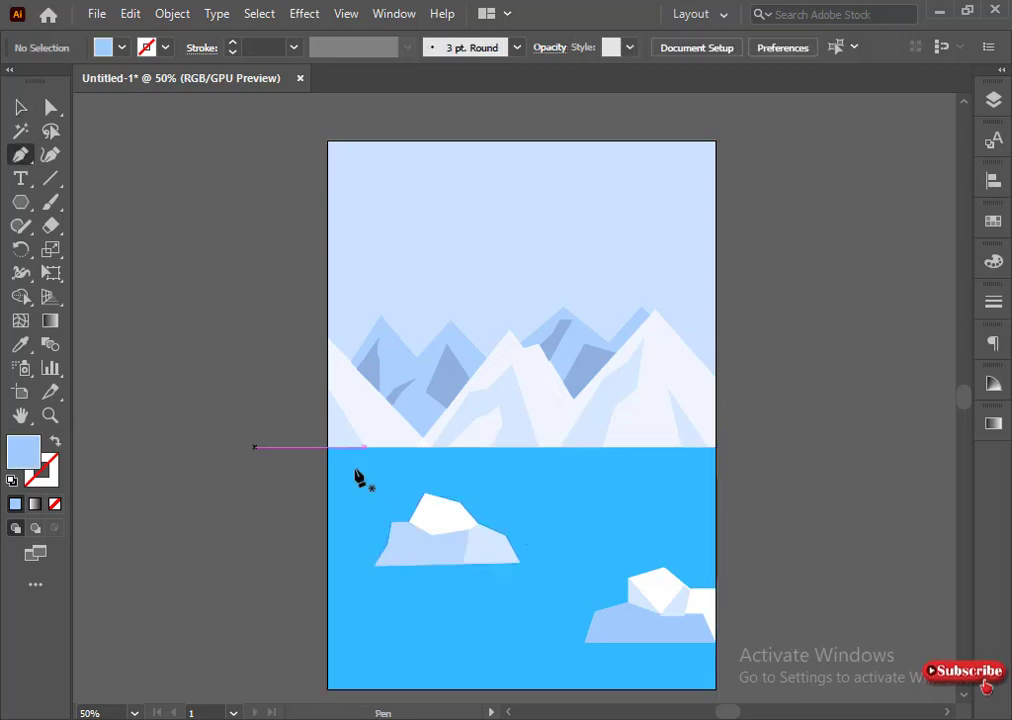
click(517, 563)
click(509, 578)
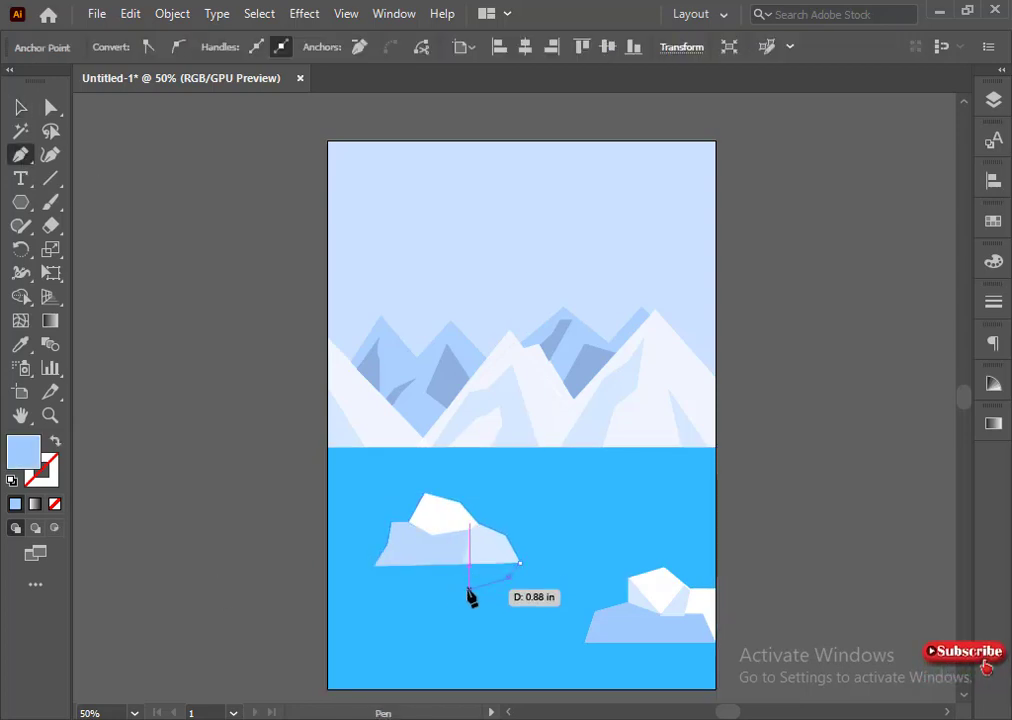
click(378, 574)
click(375, 566)
click(518, 563)
ctrl+click(214, 434)
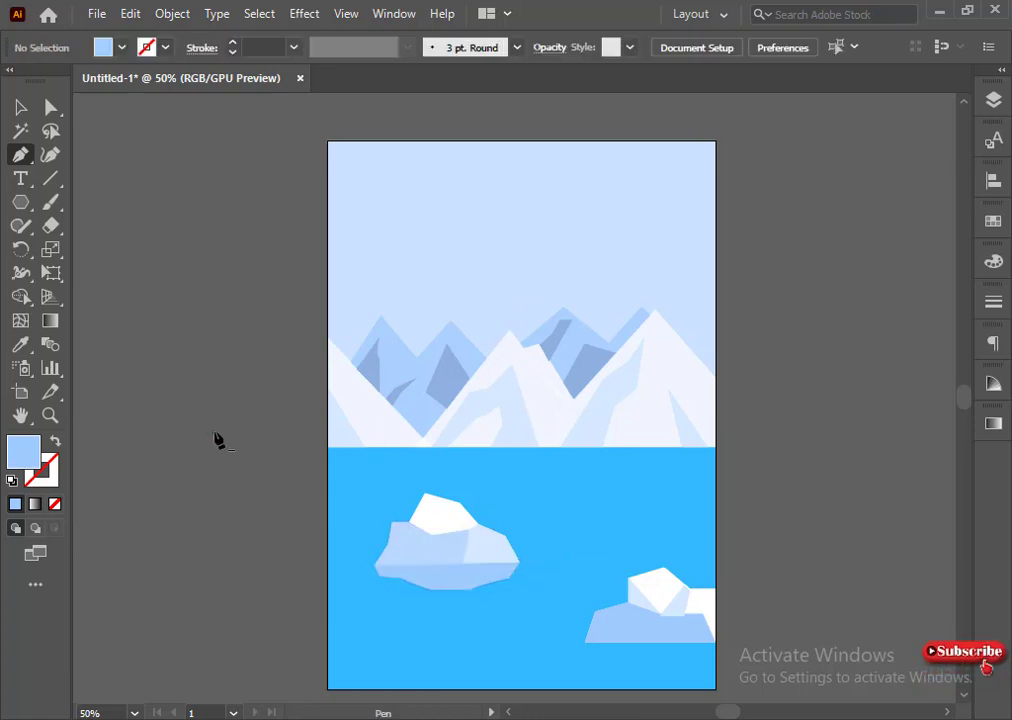
Step: Nudge all the shapes of the right rock down together
click(715, 642)
ctrl+click(820, 662)
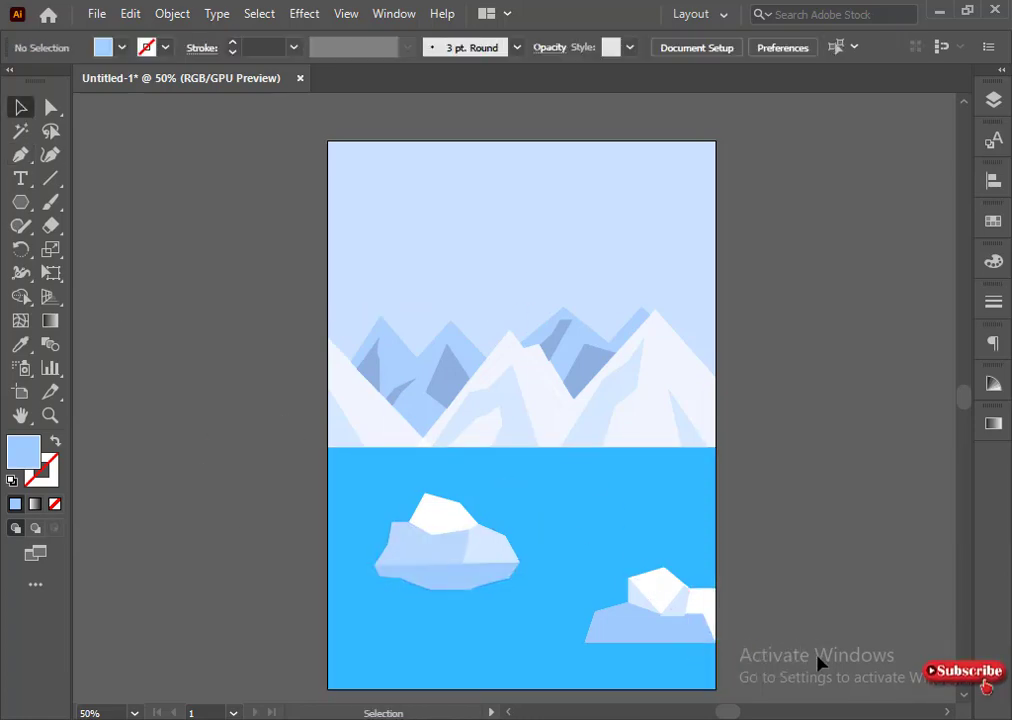
drag(722, 639, 588, 627)
shift+click(569, 613)
key(shift+Down)
key(shift+Down)
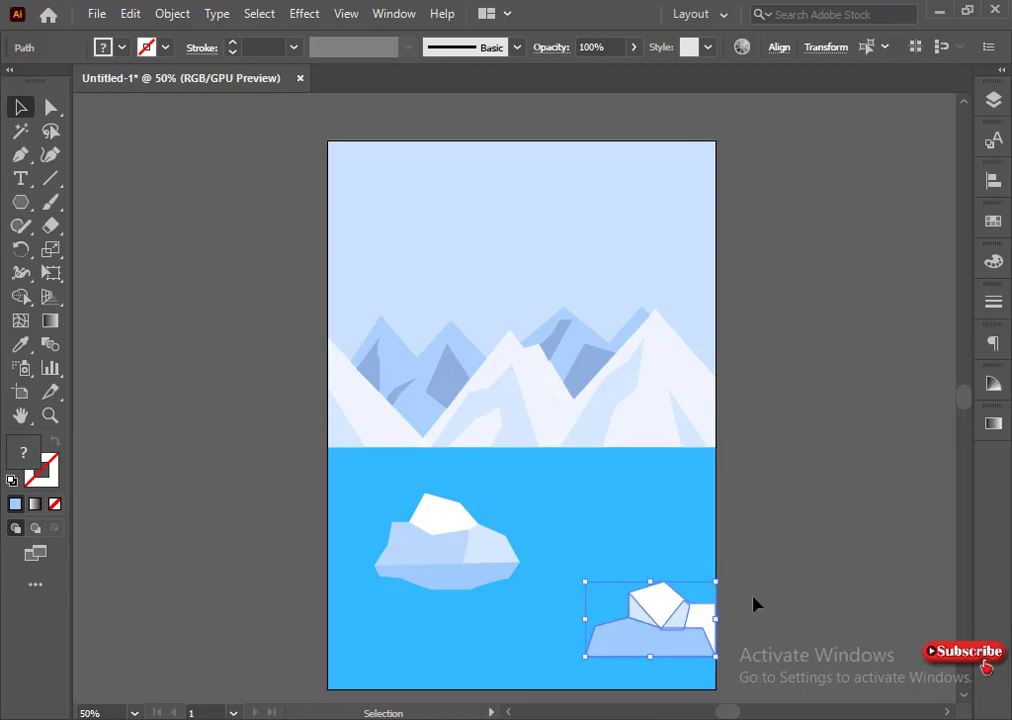
click(754, 598)
click(668, 623)
click(846, 591)
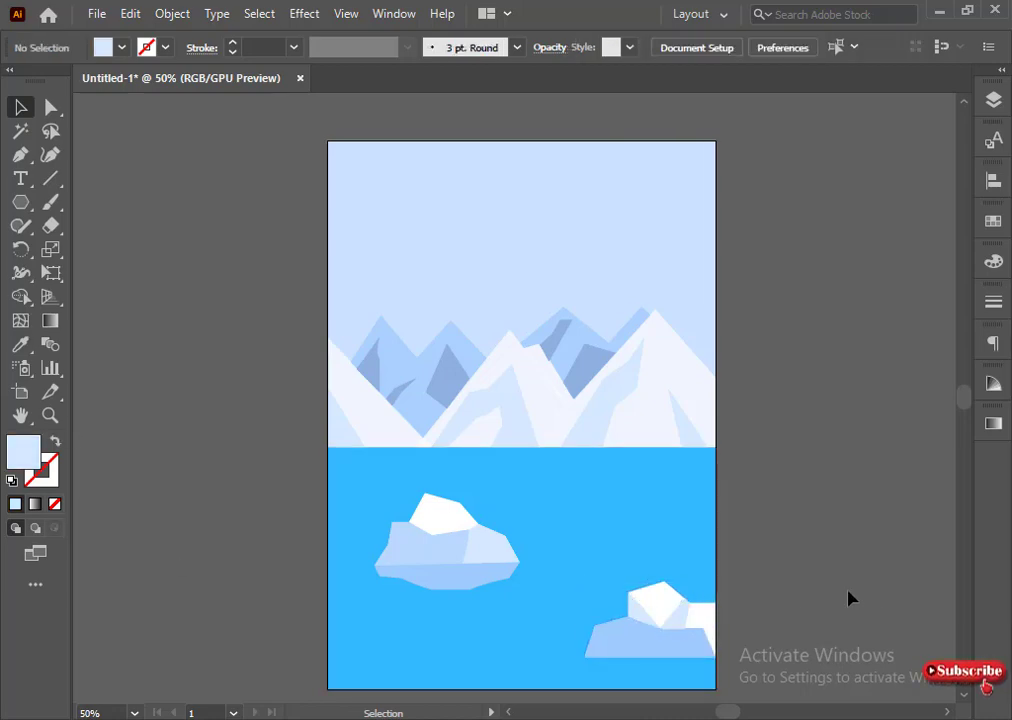
Step: Draw a closed submerged shape with the Pen tool from the right rock's base down to the artboard's bottom-right corner
click(20, 153)
click(716, 657)
click(716, 690)
click(605, 689)
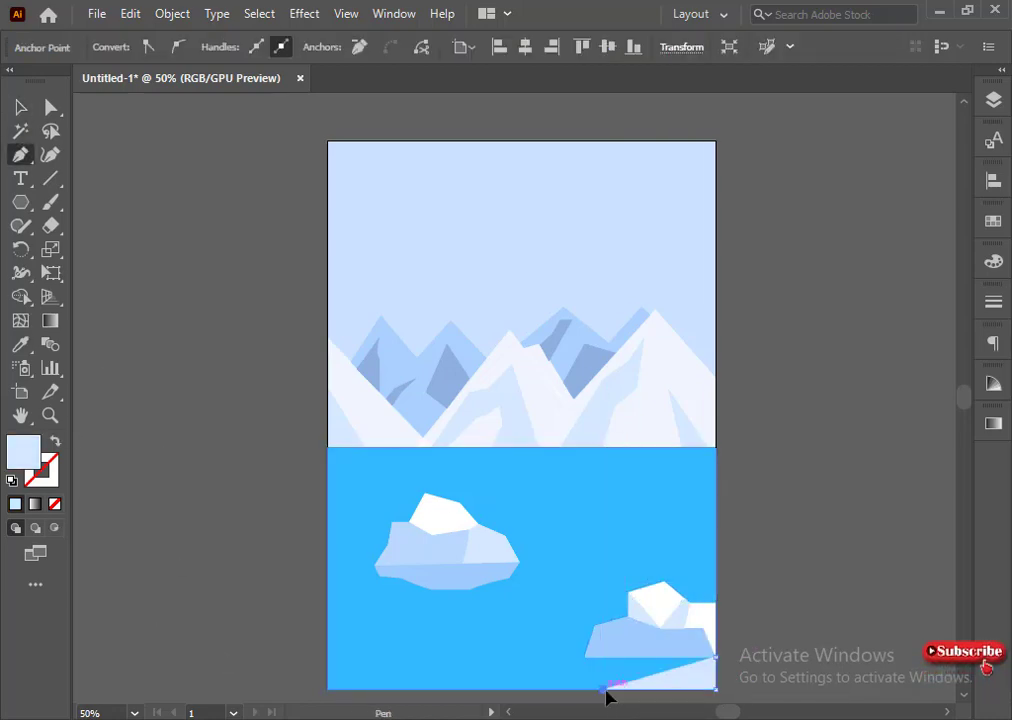
click(592, 659)
click(716, 658)
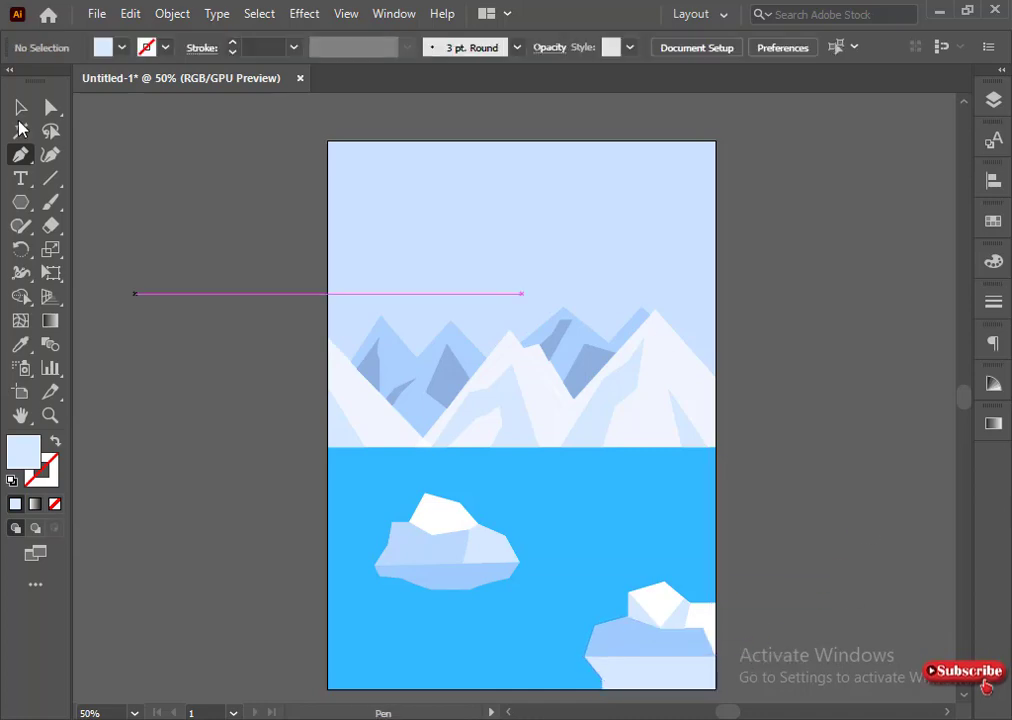
Step: Move the complete right rock slightly lower and shorten its submerged shape to end at the artboard's bottom edge
click(20, 107)
click(587, 686)
click(651, 688)
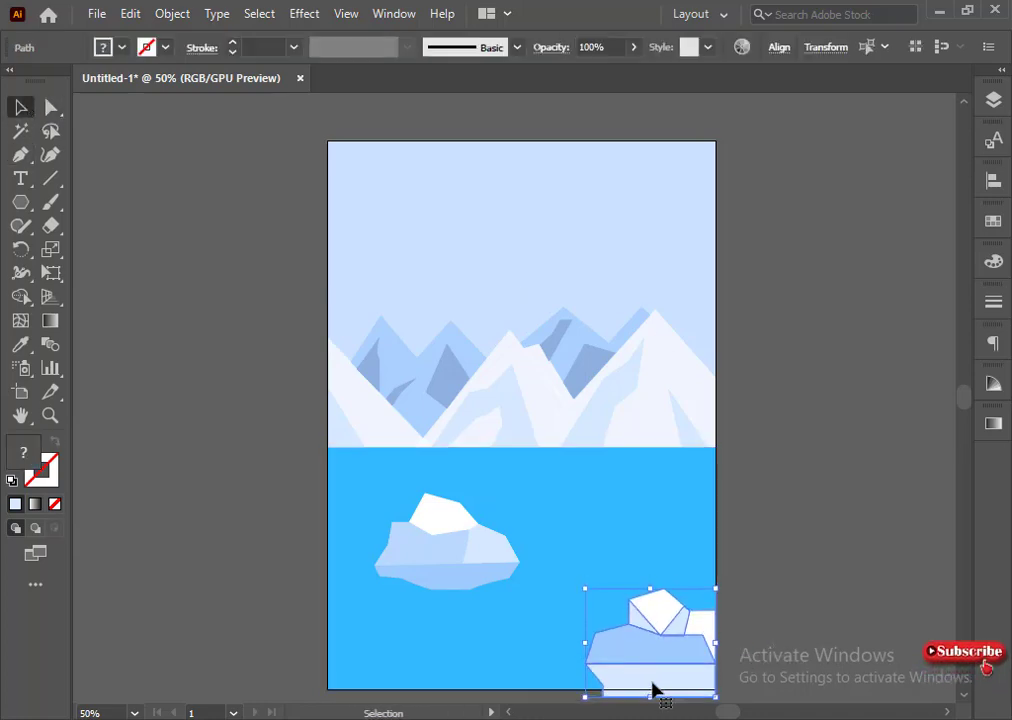
click(760, 637)
click(655, 685)
drag(651, 697, 121, 569)
Step: Fill the submerged shapes of both rocks with white and lower their opacity to 73%
click(772, 650)
click(993, 262)
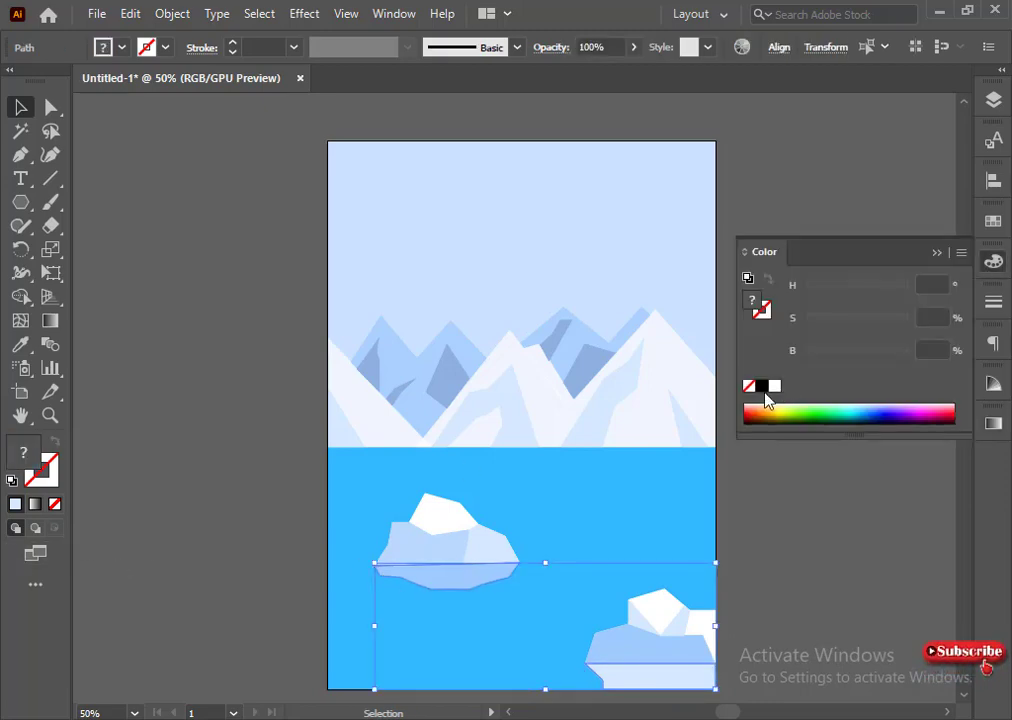
click(775, 386)
click(938, 253)
click(634, 47)
drag(633, 72, 602, 68)
Step: Fill both submerged shapes with a light blue sampled from the rocks and set their opacity to 100%
click(18, 344)
click(402, 542)
click(21, 108)
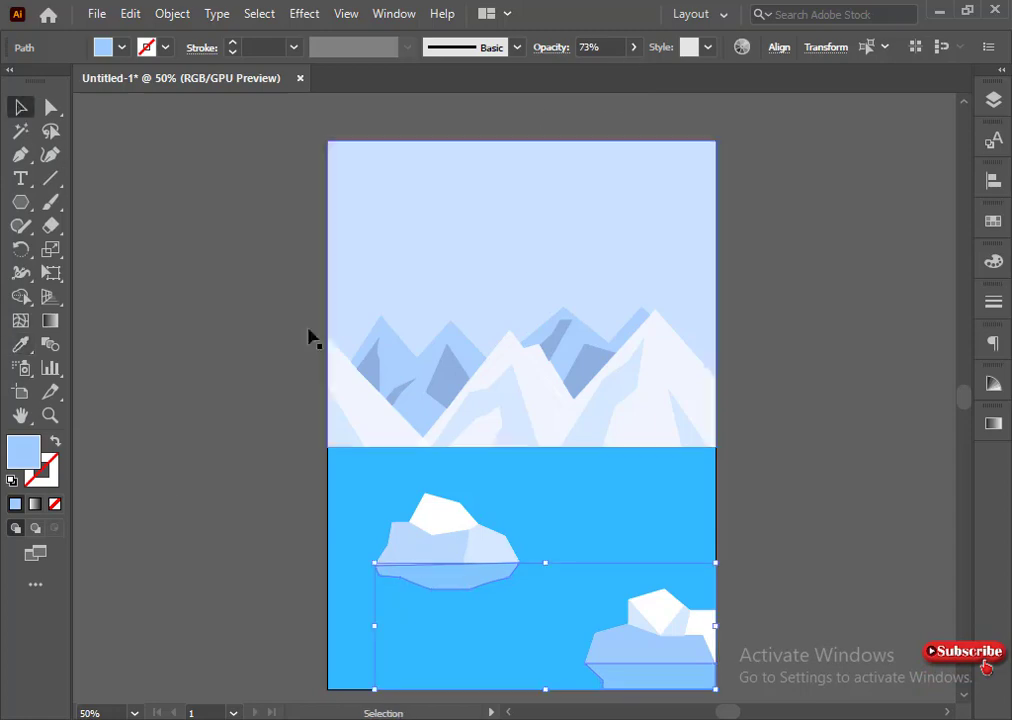
click(275, 605)
click(450, 577)
shift+click(637, 682)
click(634, 47)
drag(615, 72, 638, 72)
click(785, 290)
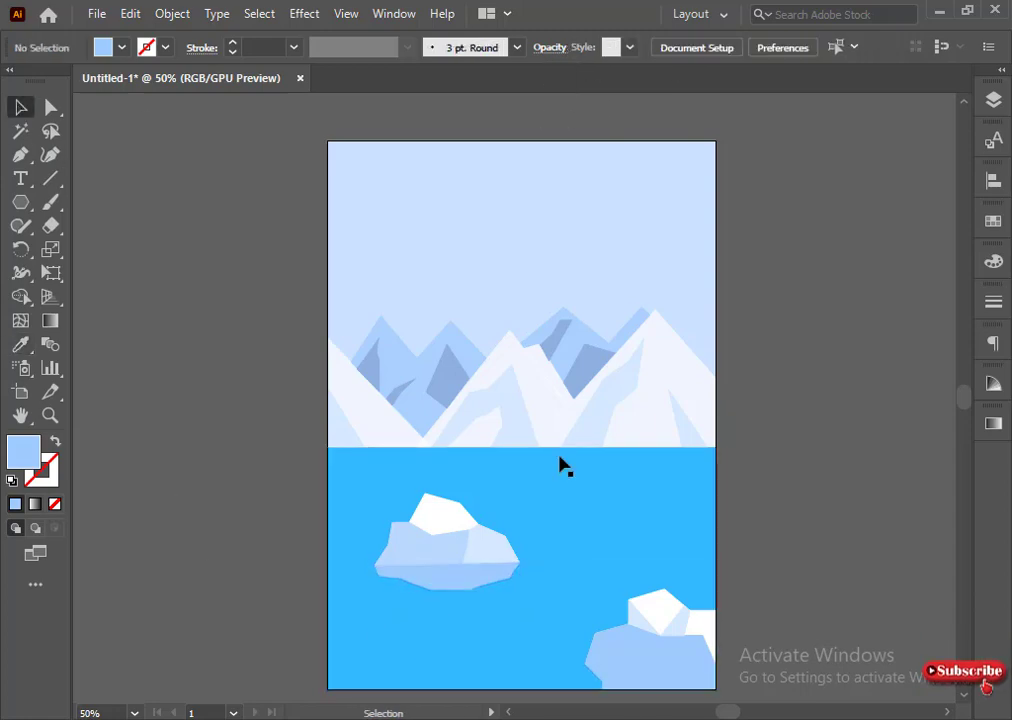
Step: Lower the fill saturation of both submerged shapes to about 29%
click(608, 676)
shift+click(450, 577)
click(993, 262)
drag(840, 319, 825, 320)
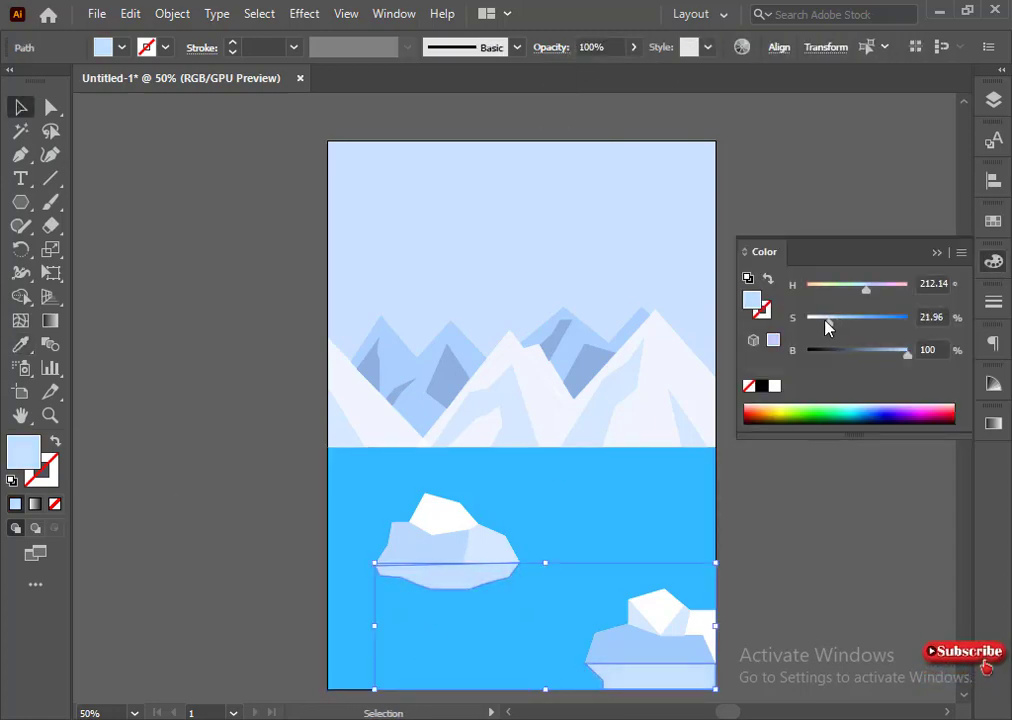
click(821, 472)
Step: Fill the left rock's large shaded facet with the blue sampled from the right rock's base
click(463, 538)
click(20, 344)
click(636, 649)
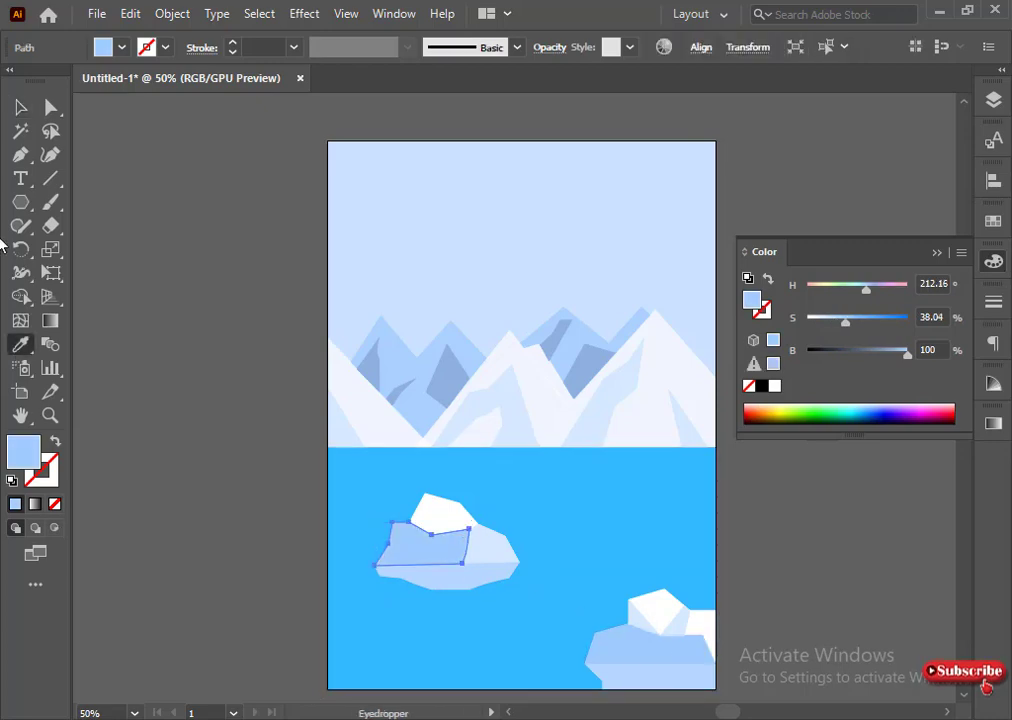
click(18, 107)
click(173, 443)
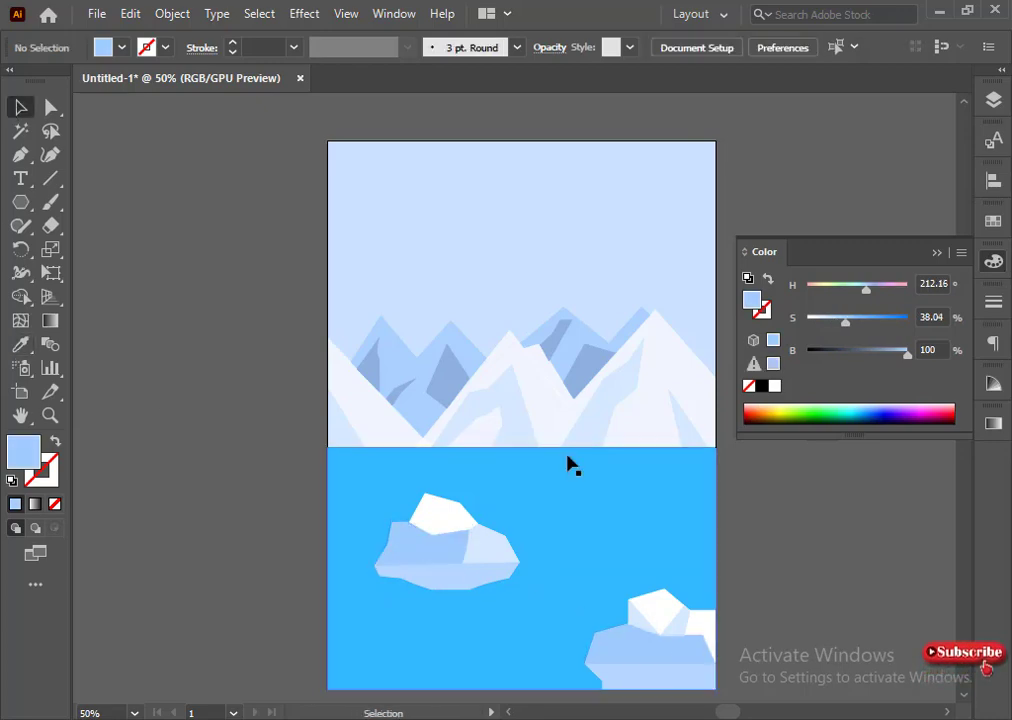
Step: Draw a jagged mountain reflection band across the full width of the water below the mountains with the Pen tool, then reduce its height
click(713, 472)
click(623, 489)
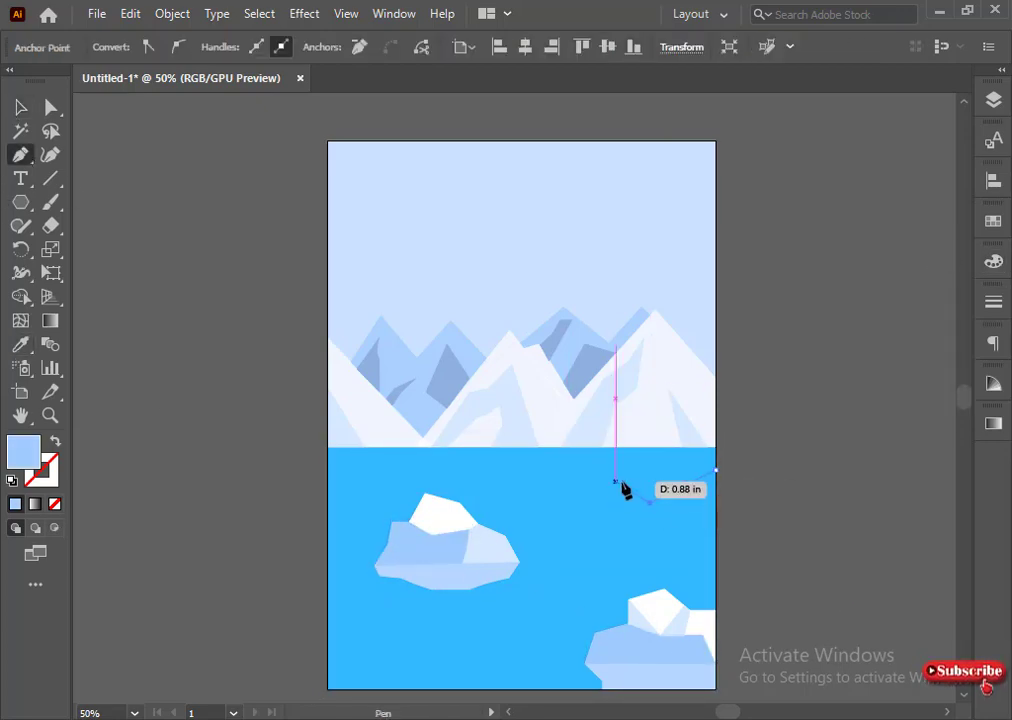
click(594, 509)
click(561, 490)
click(540, 508)
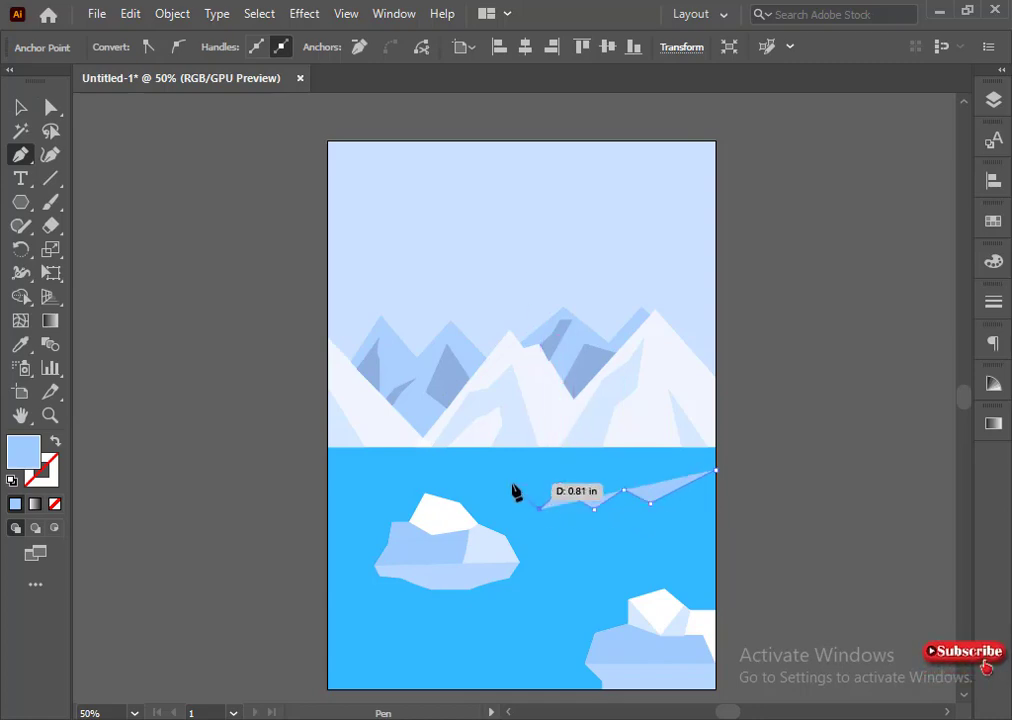
click(491, 492)
click(447, 484)
click(426, 470)
click(397, 490)
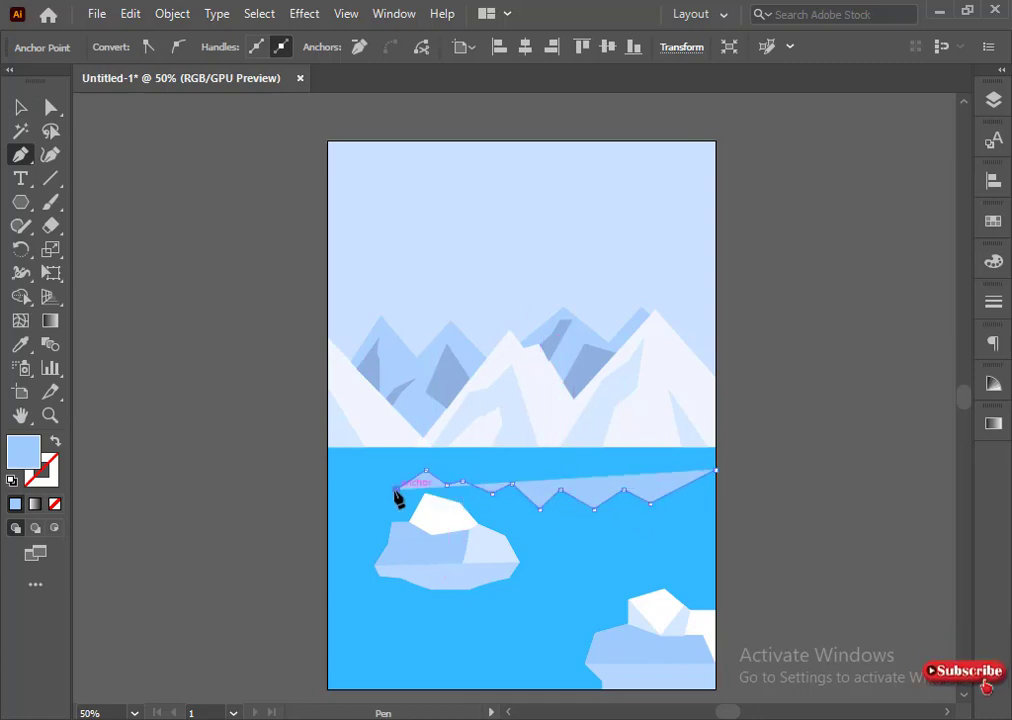
click(380, 475)
click(357, 490)
click(327, 466)
click(326, 446)
click(713, 447)
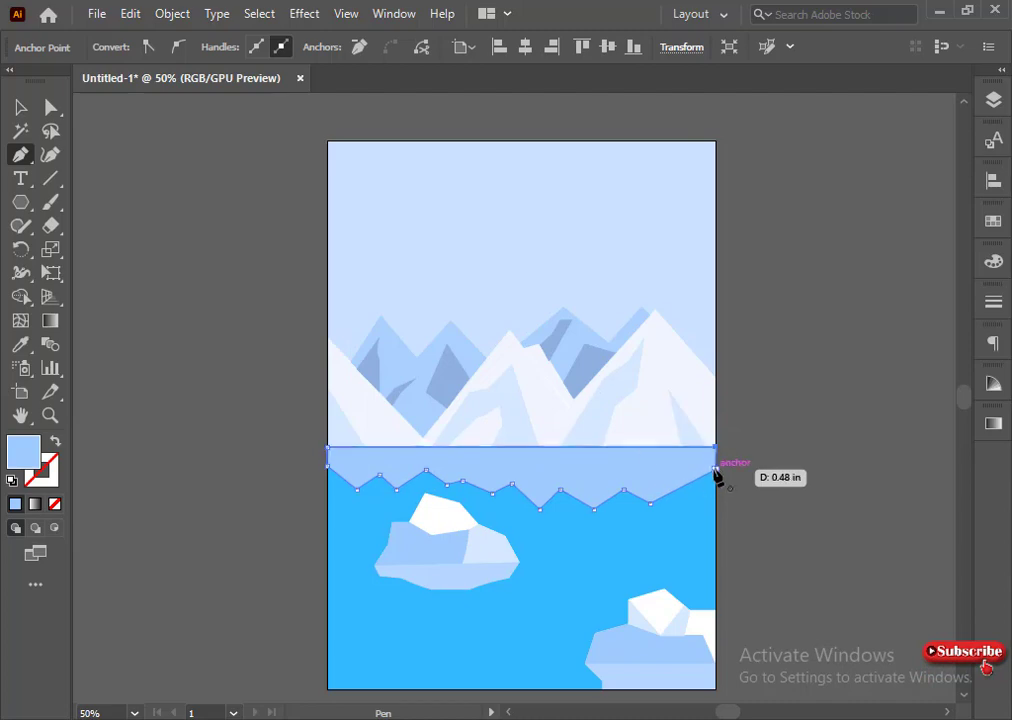
click(716, 472)
key(v)
click(195, 531)
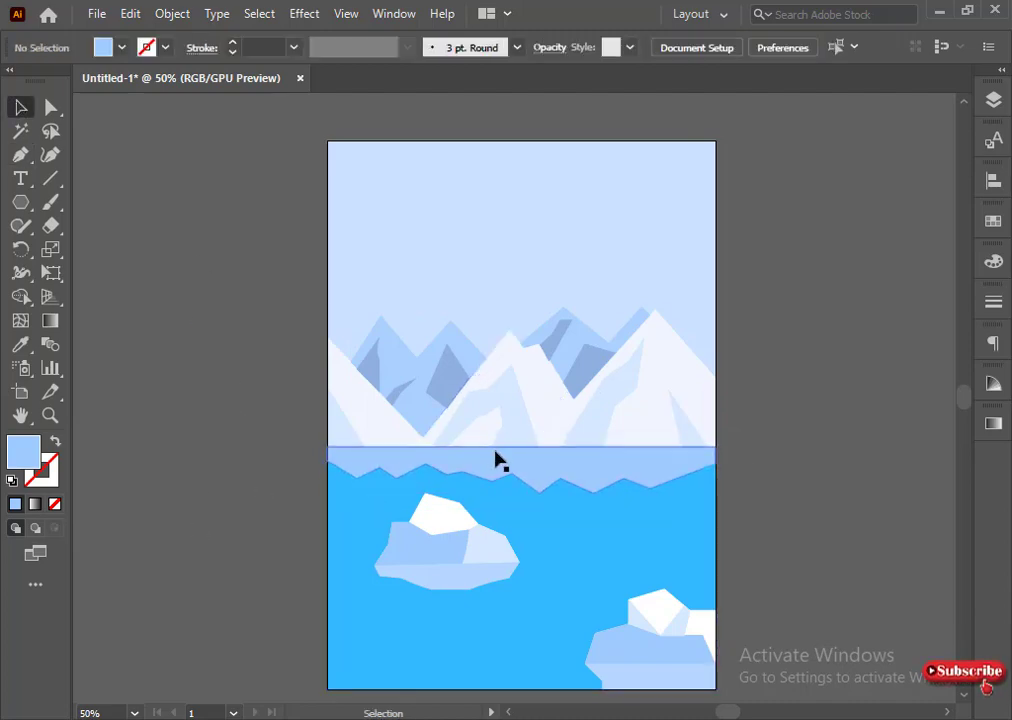
Step: Raise the jagged reflection band's fill saturation to about 41%
click(495, 459)
click(549, 47)
key(Return)
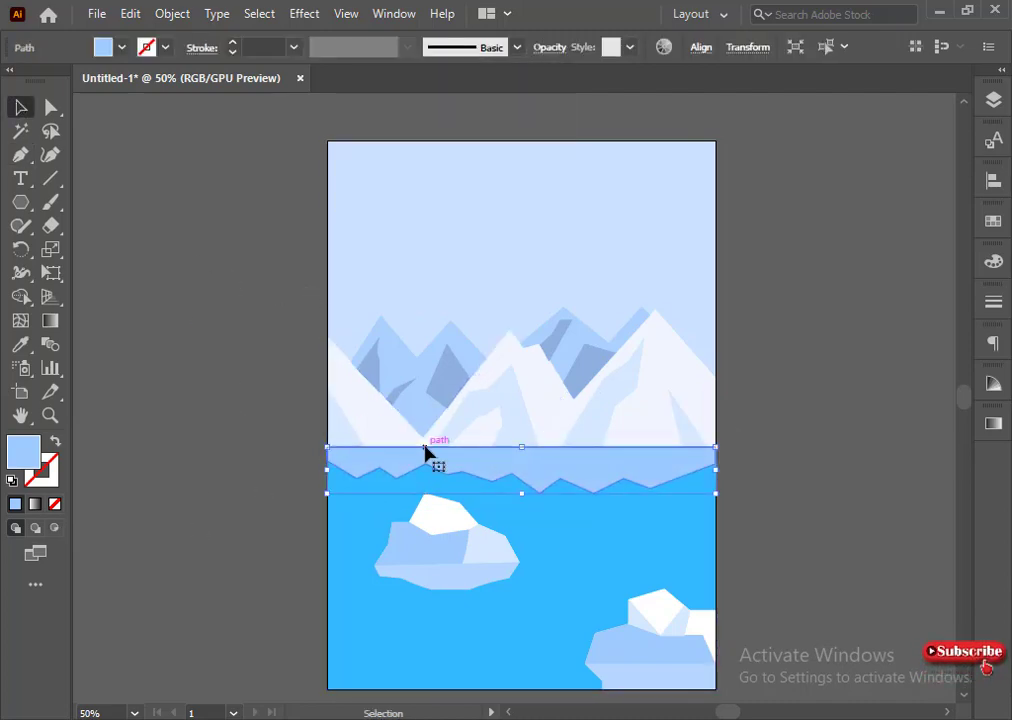
mouse_move(843, 319)
mouse_down()
mouse_move(887, 363)
mouse_move(846, 330)
mouse_up()
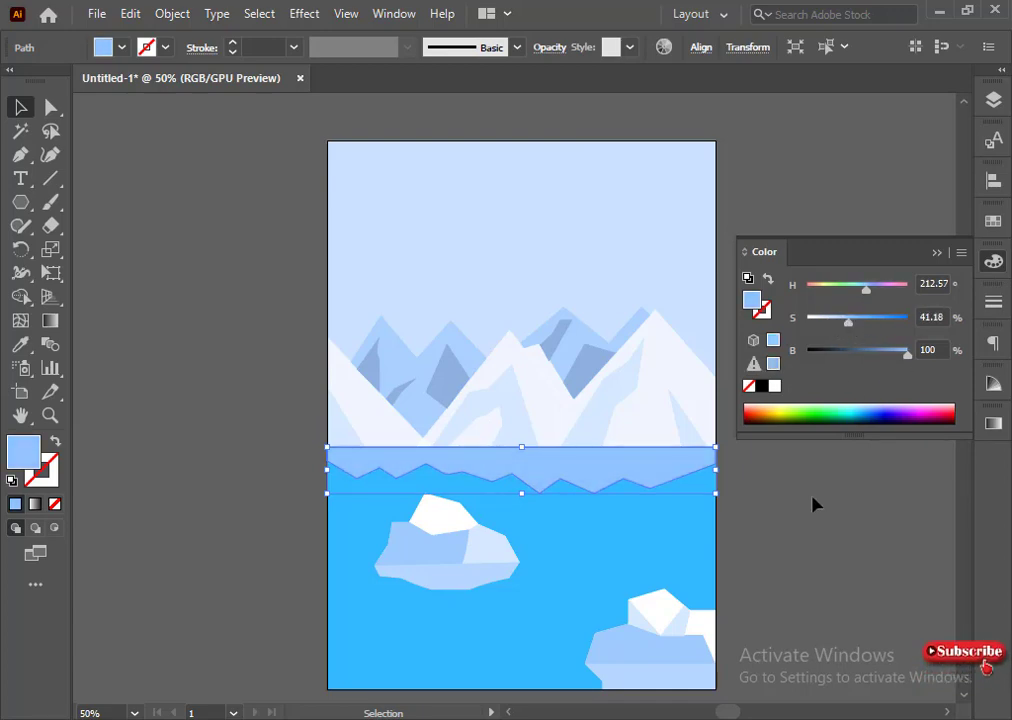
click(938, 256)
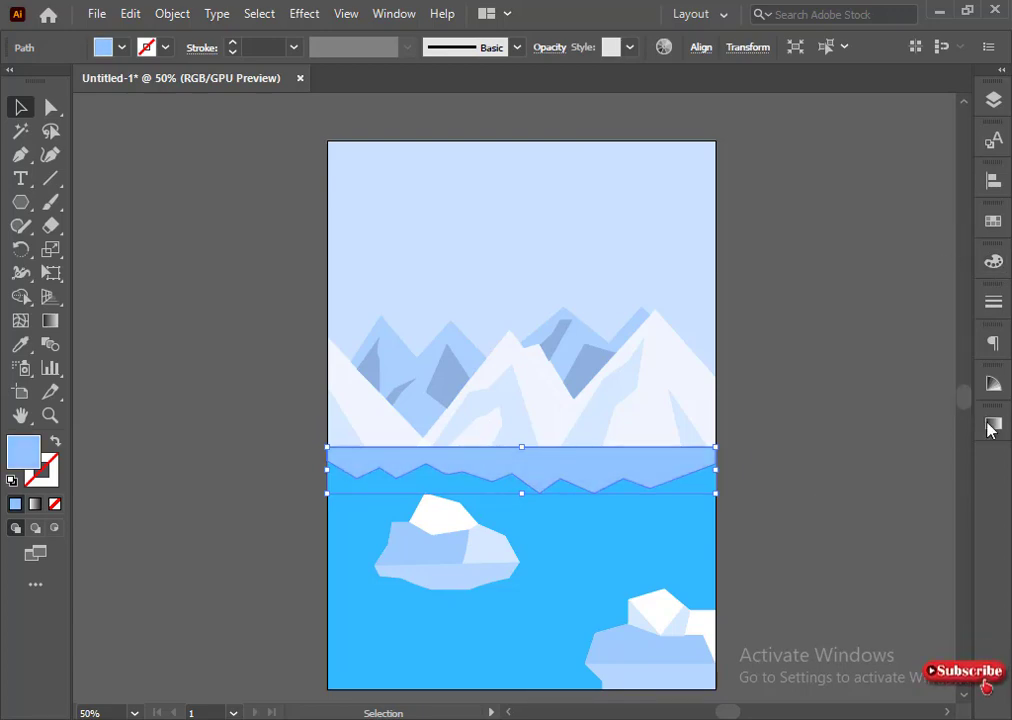
Step: Adjust the reflection band's fill in HSB mode to about 35% saturation and 94% brightness
click(988, 262)
click(961, 252)
click(786, 361)
drag(849, 294, 828, 316)
click(844, 290)
click(956, 254)
click(850, 330)
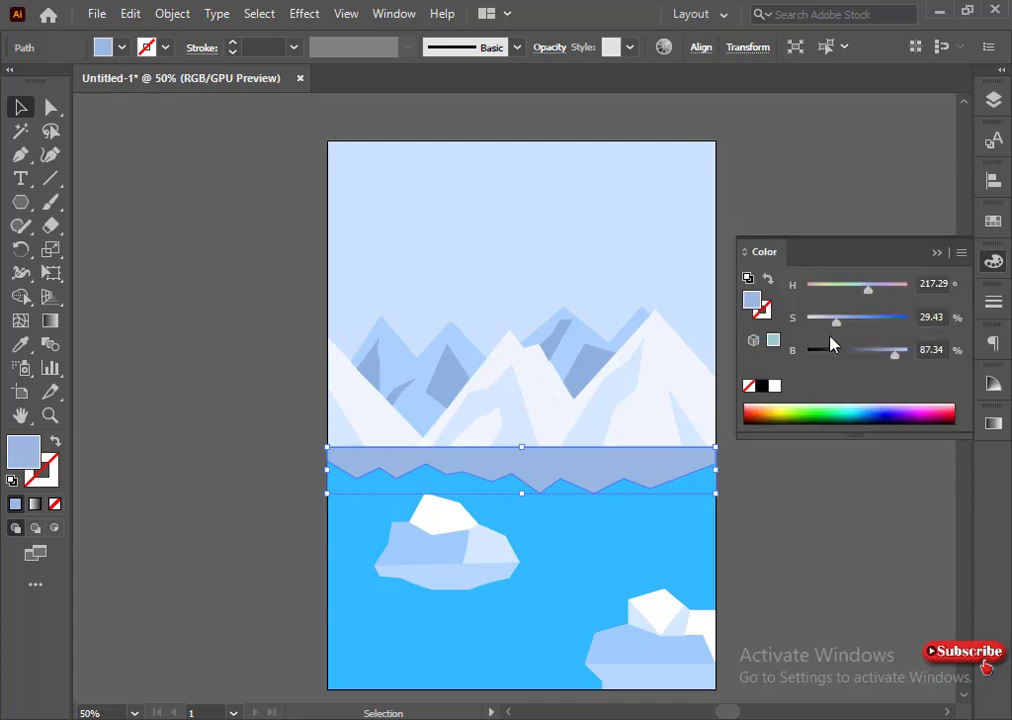
drag(895, 358, 902, 357)
click(843, 319)
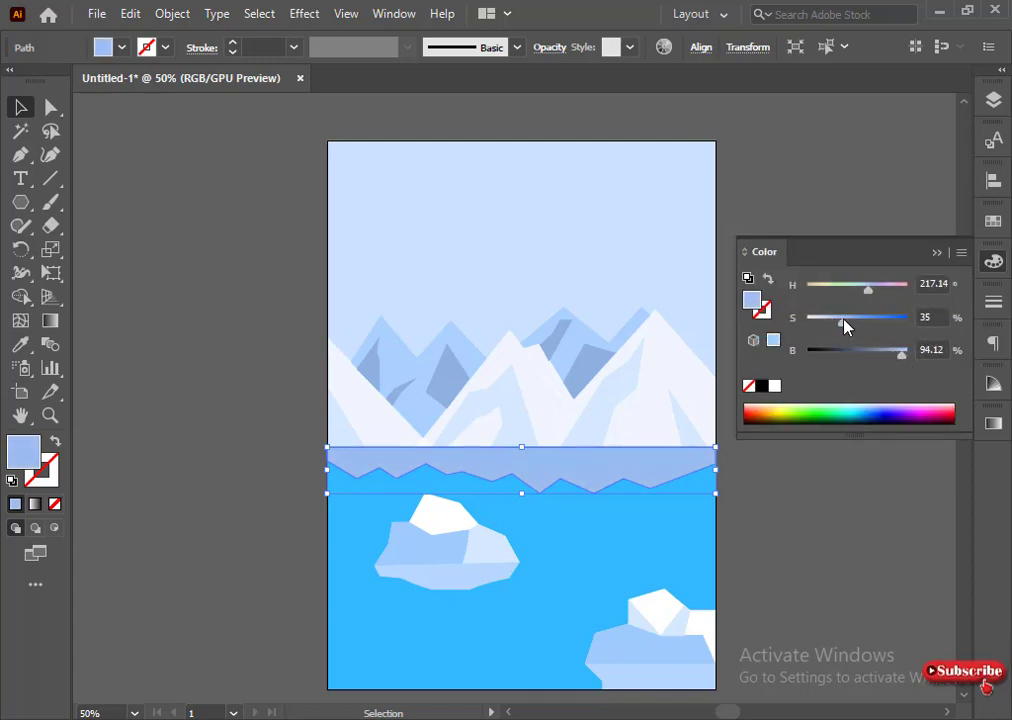
Step: Reduce the opacity of the jagged reflection band
click(544, 49)
click(538, 80)
drag(541, 102, 537, 101)
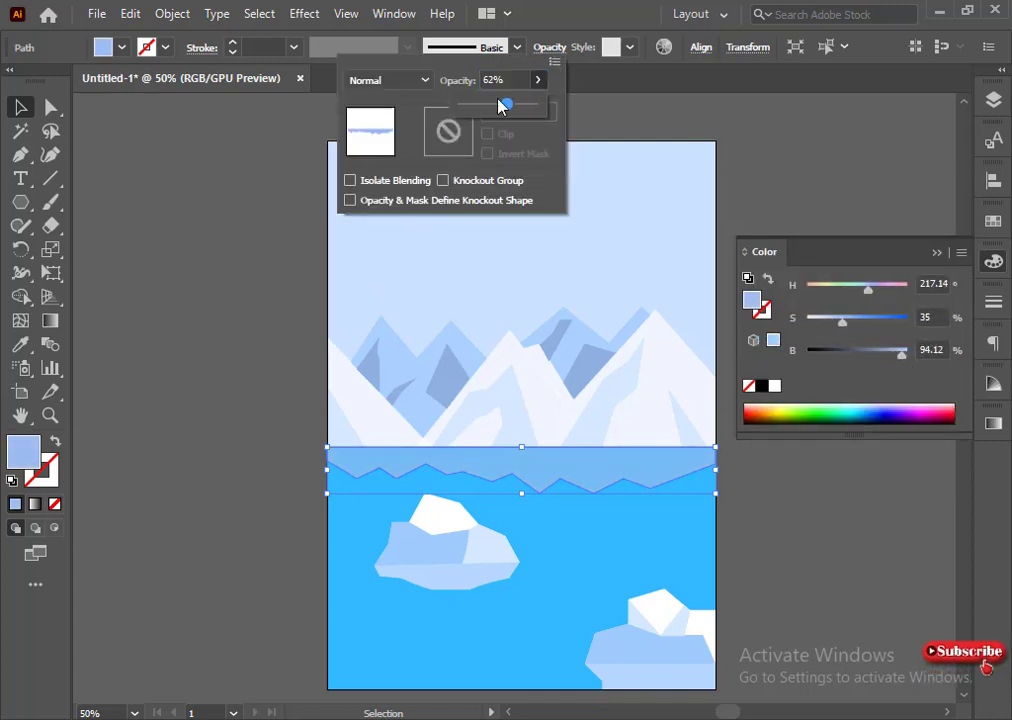
click(182, 392)
Step: Fill the reflection band with the pale blue sampled from the left rock's submerged shape
click(22, 328)
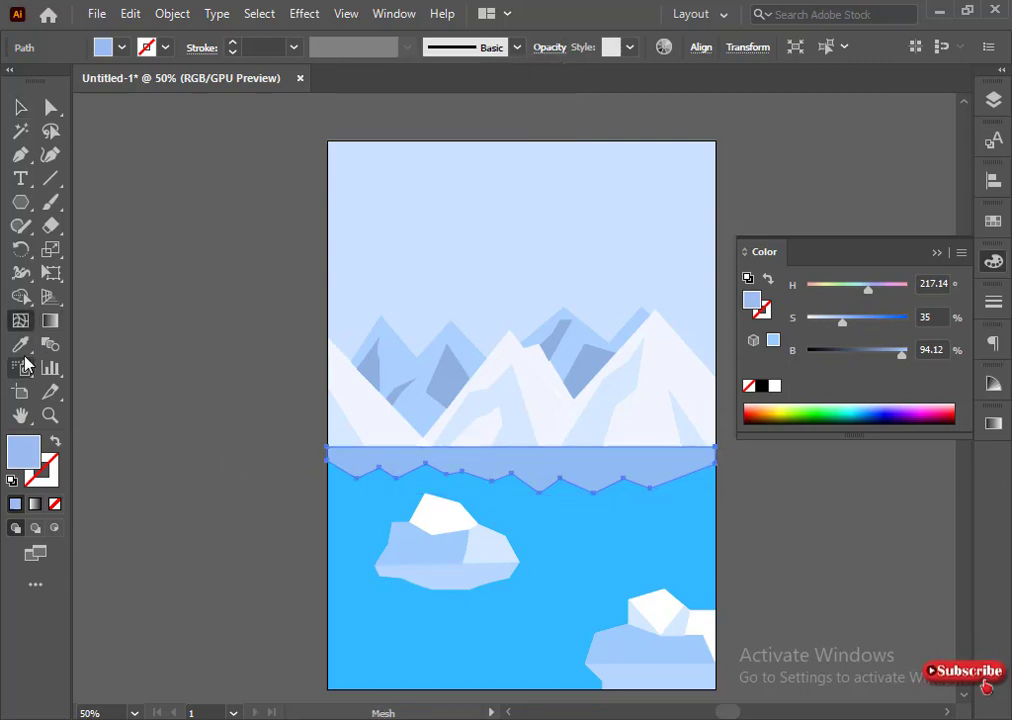
click(22, 348)
click(411, 571)
click(28, 108)
click(201, 417)
Step: Lower the recoloured reflection band's opacity so the water shows through it
click(396, 459)
click(549, 49)
click(538, 80)
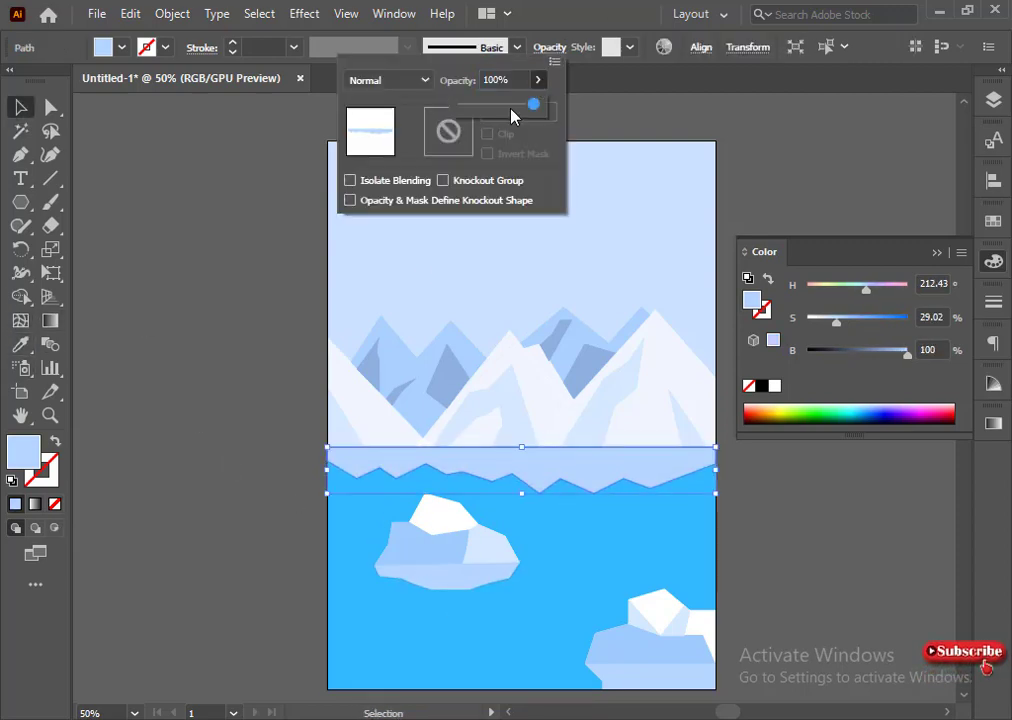
drag(533, 104, 473, 151)
click(224, 332)
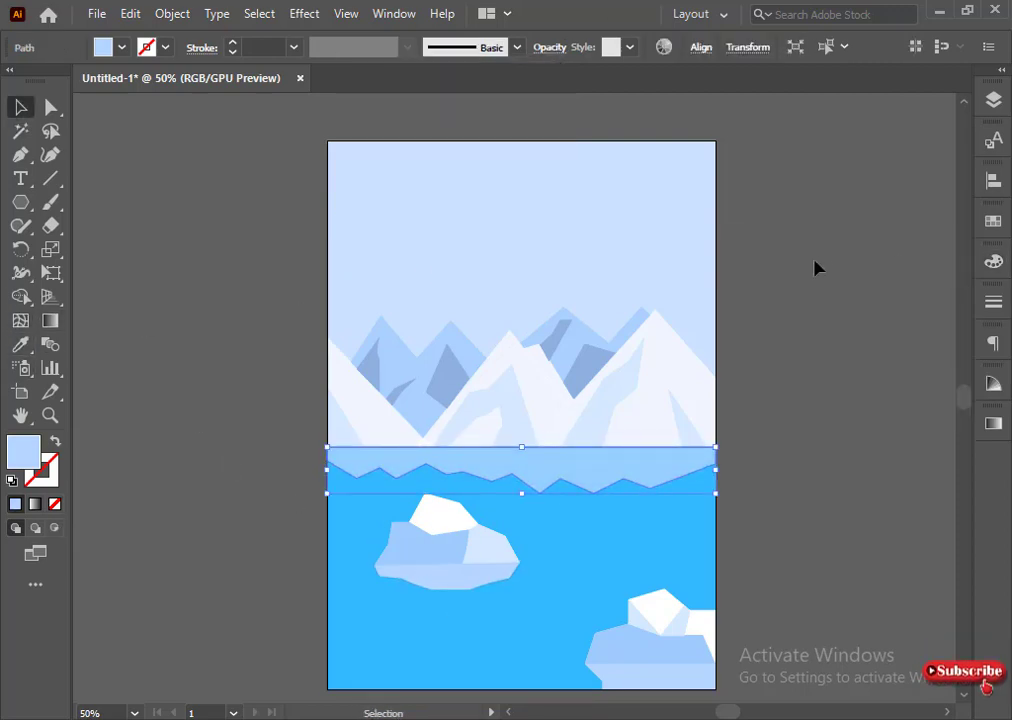
Step: Delete the jagged reflection band from the water
click(815, 269)
click(496, 490)
key(Delete)
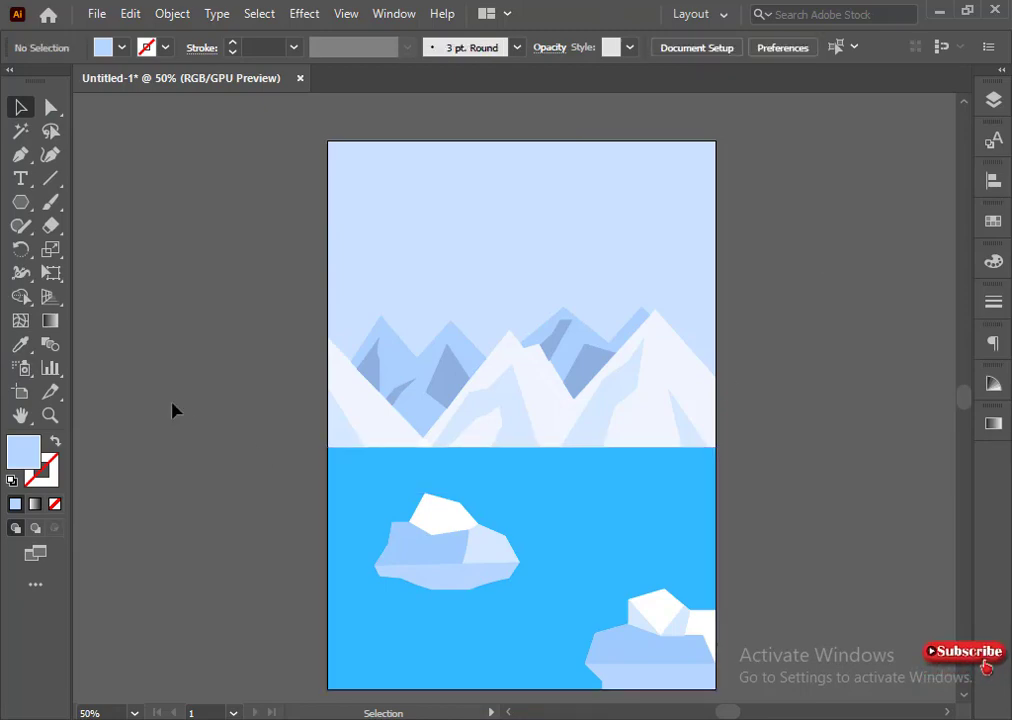
click(475, 587)
key(Delete)
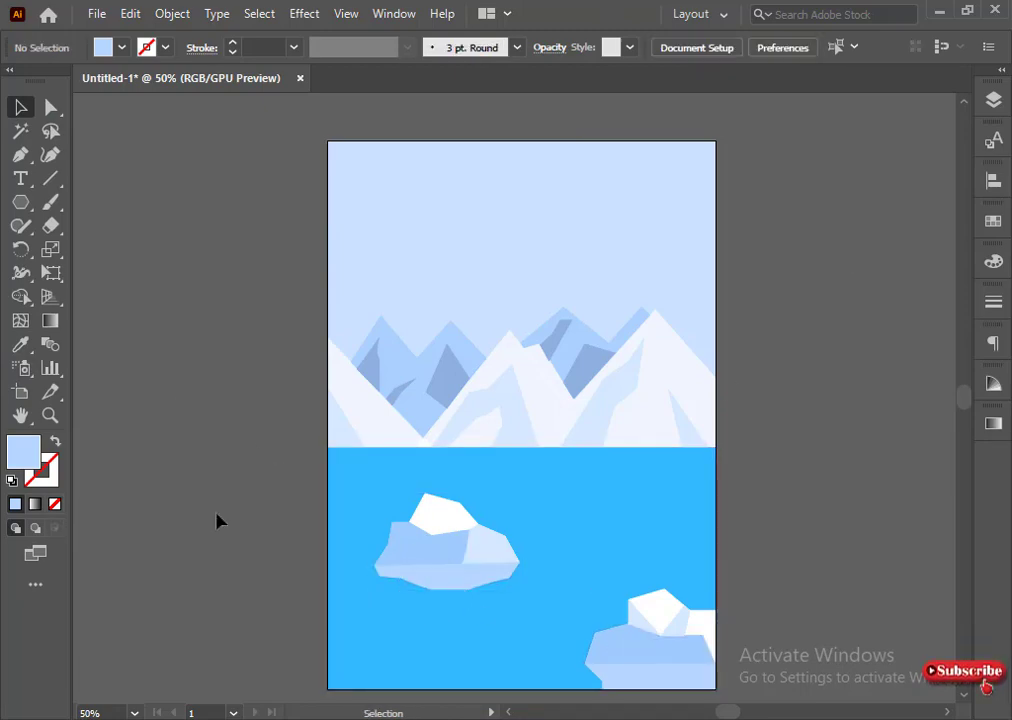
Step: Delete both rocks' submerged shapes and level the bottom edge of the left rock's base outline
key(Delete)
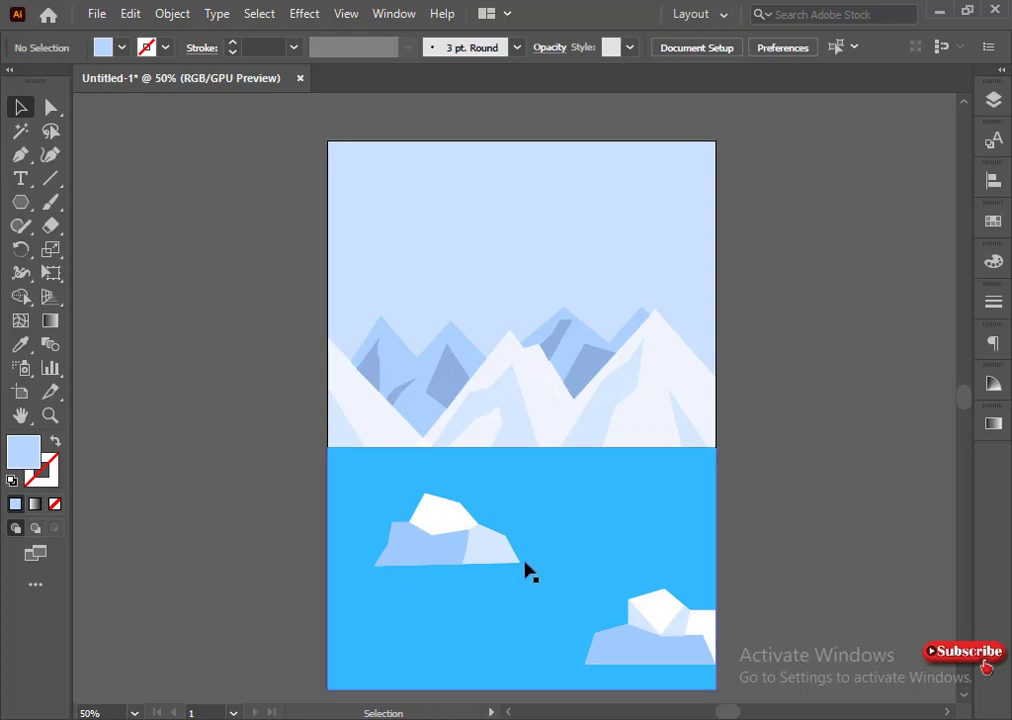
click(445, 535)
key(a)
click(519, 563)
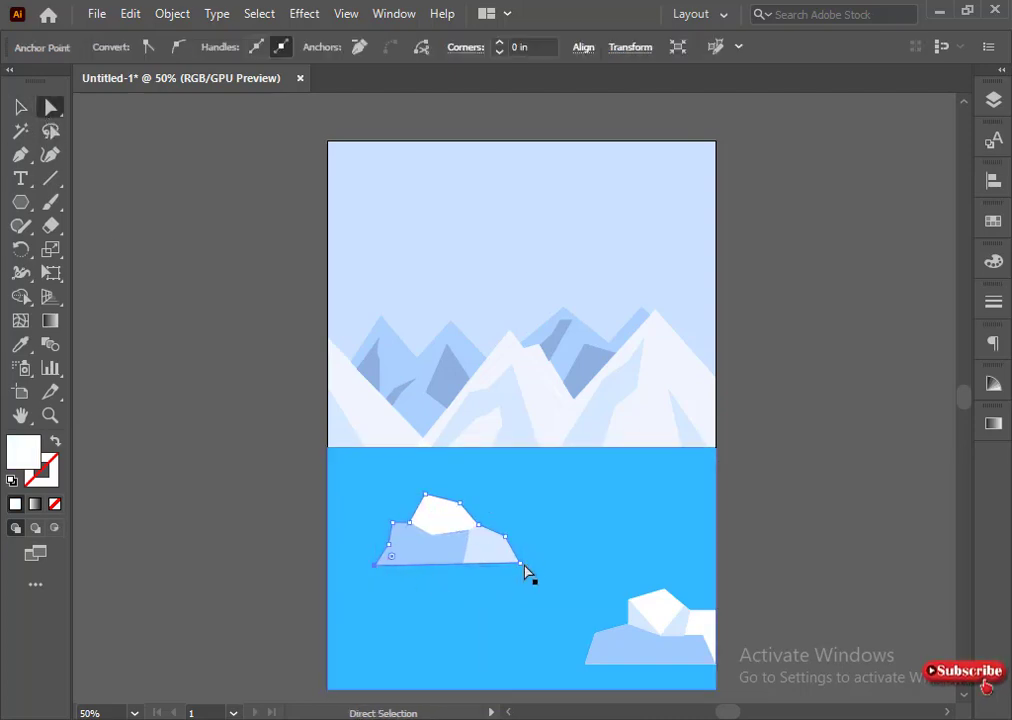
key(ctrl+shift+a)
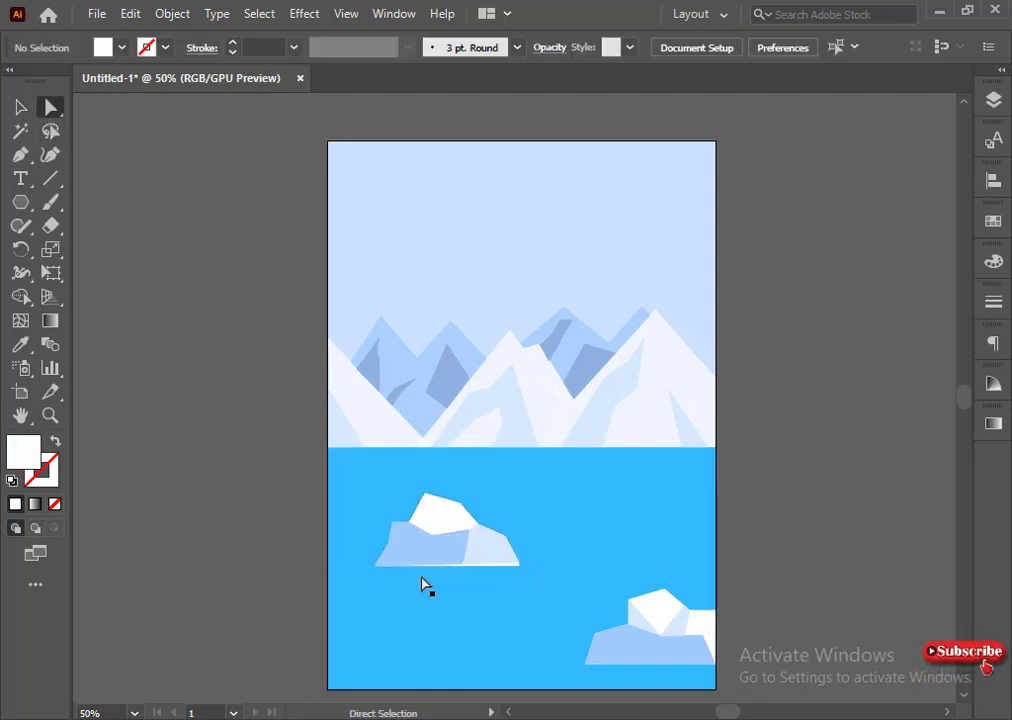
Step: Level the bottom edges of the left rock's pale right facet and blue left facet at the waterline
click(477, 555)
click(461, 563)
shift+click(518, 563)
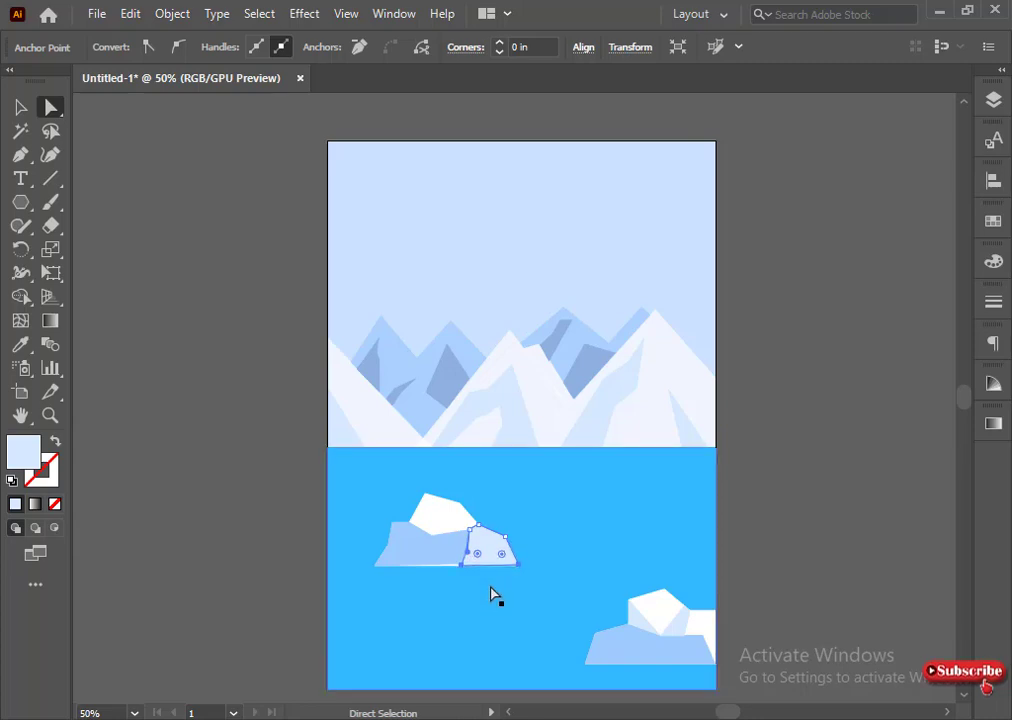
click(463, 564)
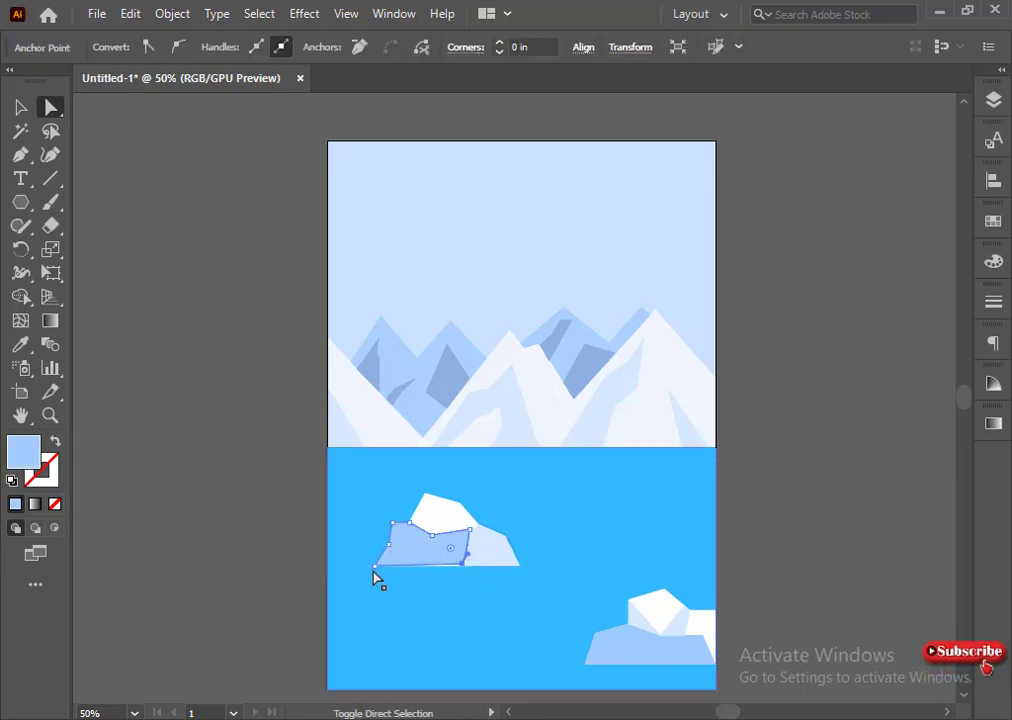
click(234, 608)
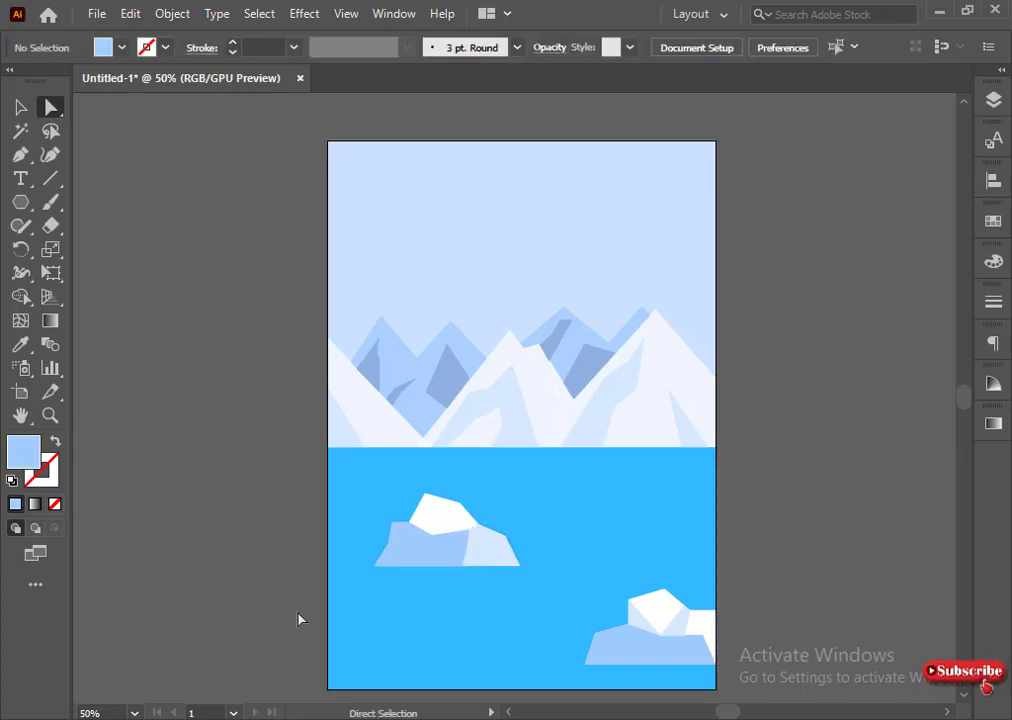
Step: Draw two thin tapering streaks in the sky from the left edge, the lower one spanning the artboard, and lengthen the upper one
drag(331, 205, 338, 207)
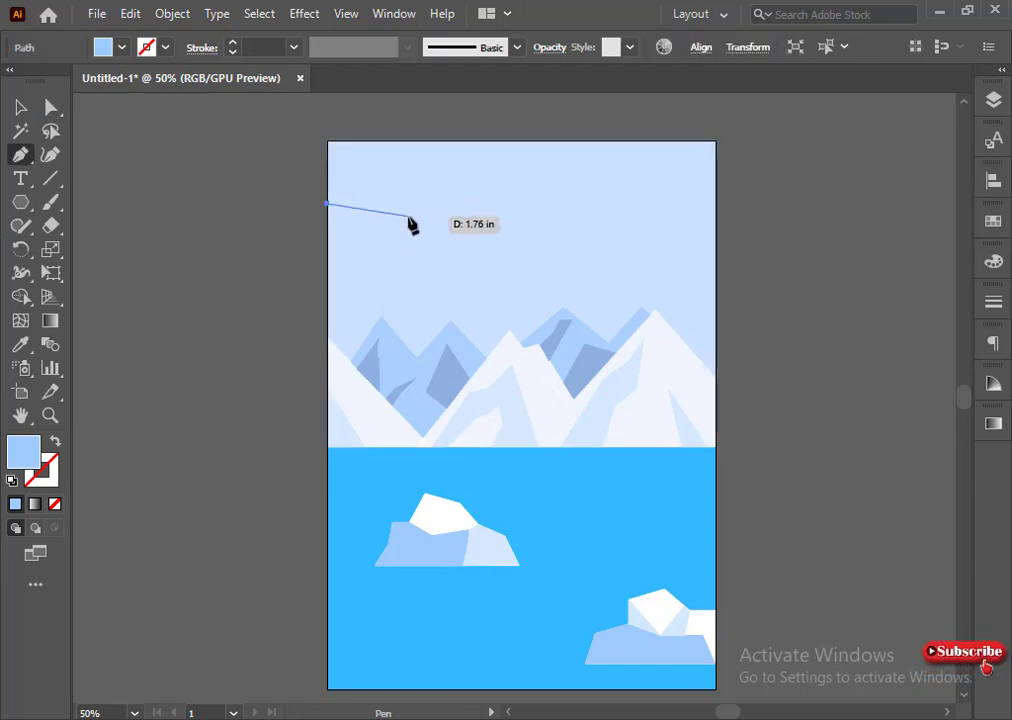
click(520, 204)
click(327, 216)
click(327, 204)
click(327, 239)
click(716, 241)
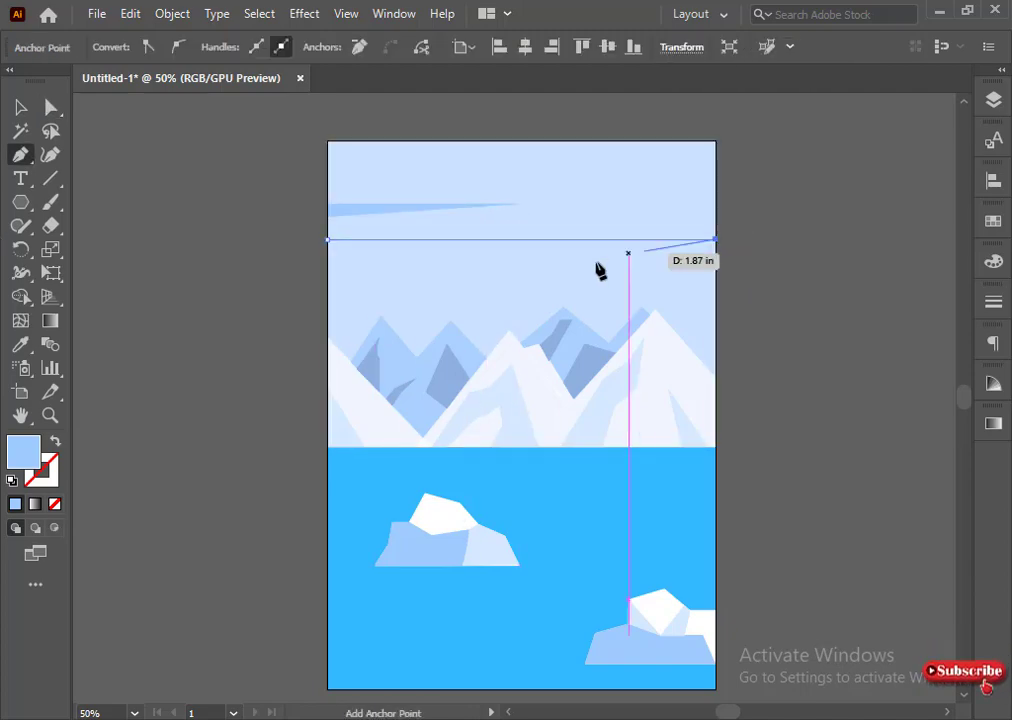
click(21, 106)
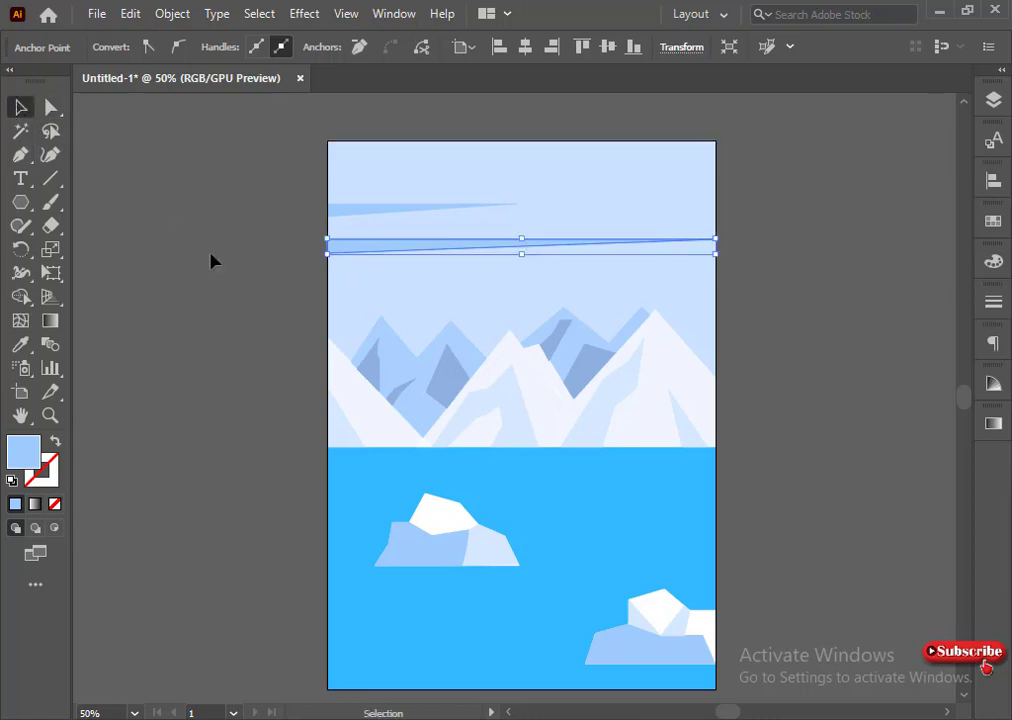
click(407, 201)
drag(518, 203, 557, 200)
Step: Lower the opacity of both sky streaks to 61%
shift+click(427, 250)
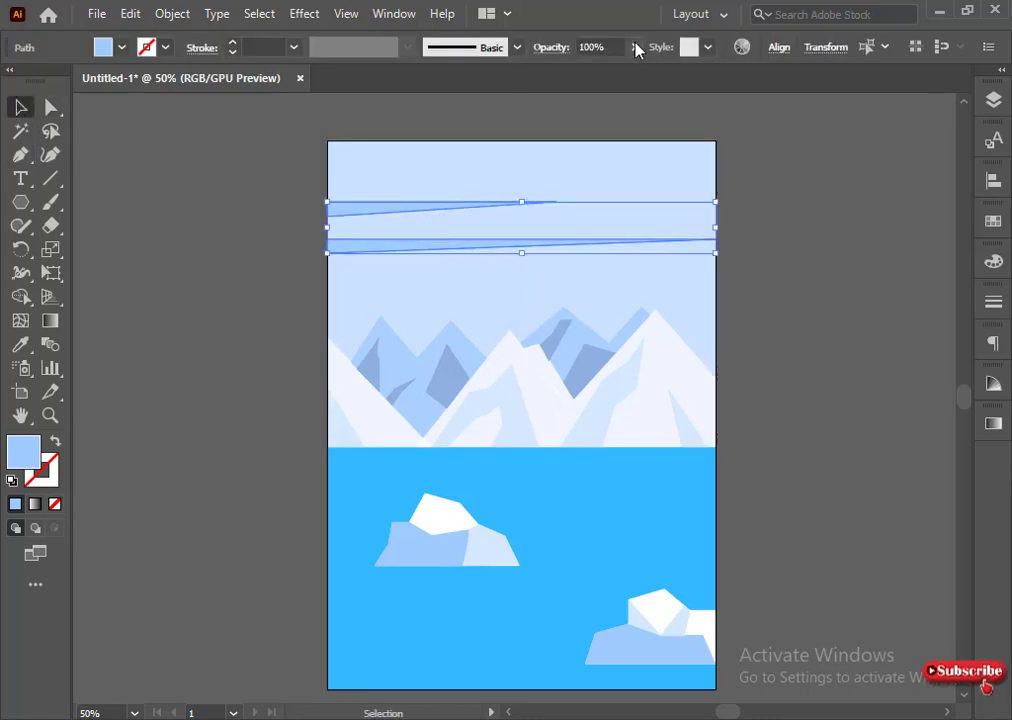
click(636, 47)
drag(634, 73, 589, 75)
click(163, 306)
Step: Fill both sky streaks with the near-white sampled from the snowy mountain at the left edge
click(366, 203)
shift+click(368, 245)
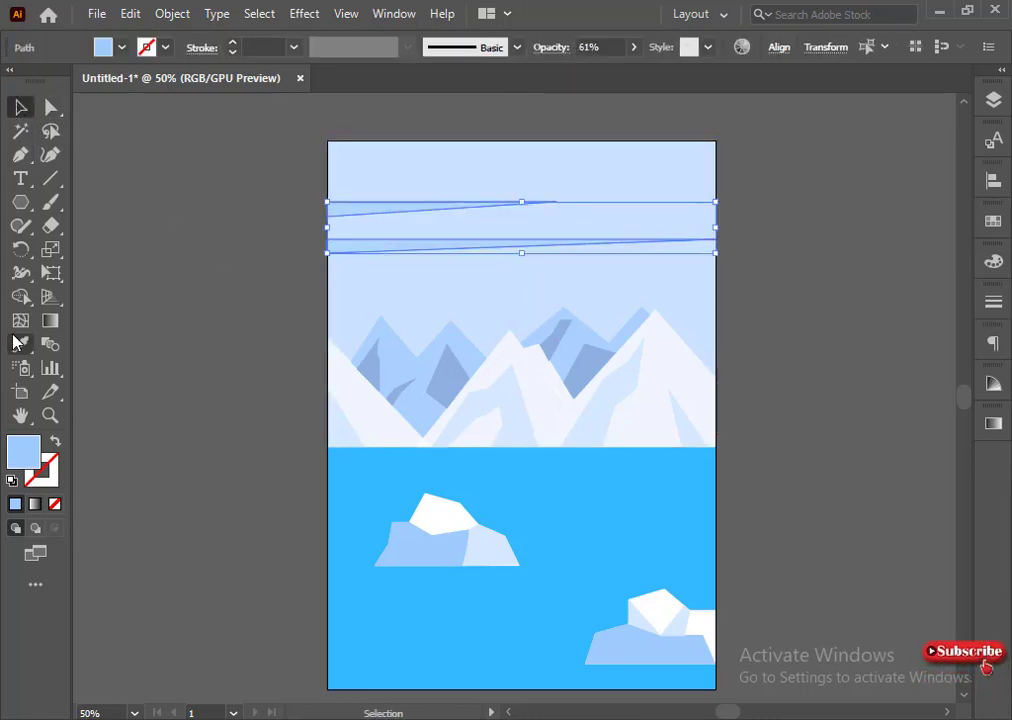
click(20, 345)
click(362, 398)
click(21, 106)
Step: Reduce the opacity of the two white sky streaks to 20%
click(635, 47)
drag(611, 73, 569, 81)
click(235, 240)
click(352, 209)
shift+click(365, 246)
click(598, 49)
click(634, 47)
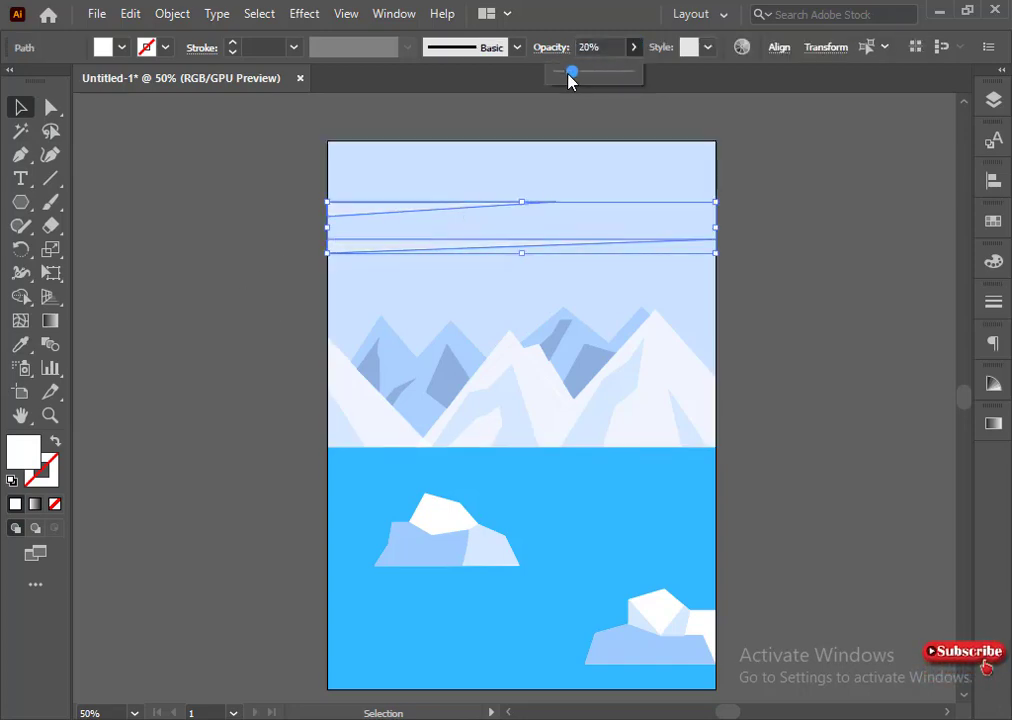
click(748, 138)
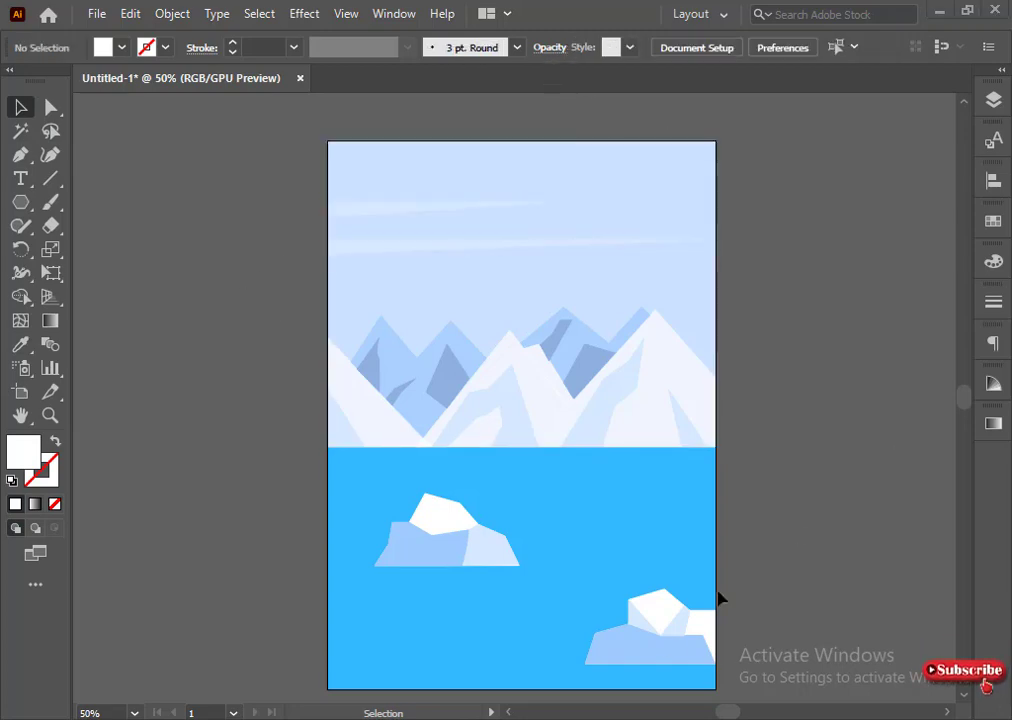
Step: Recolour the water rectangle with a softer, less saturated mid-blue
click(580, 556)
click(993, 261)
click(961, 252)
click(779, 357)
drag(822, 316, 862, 290)
click(937, 253)
click(896, 348)
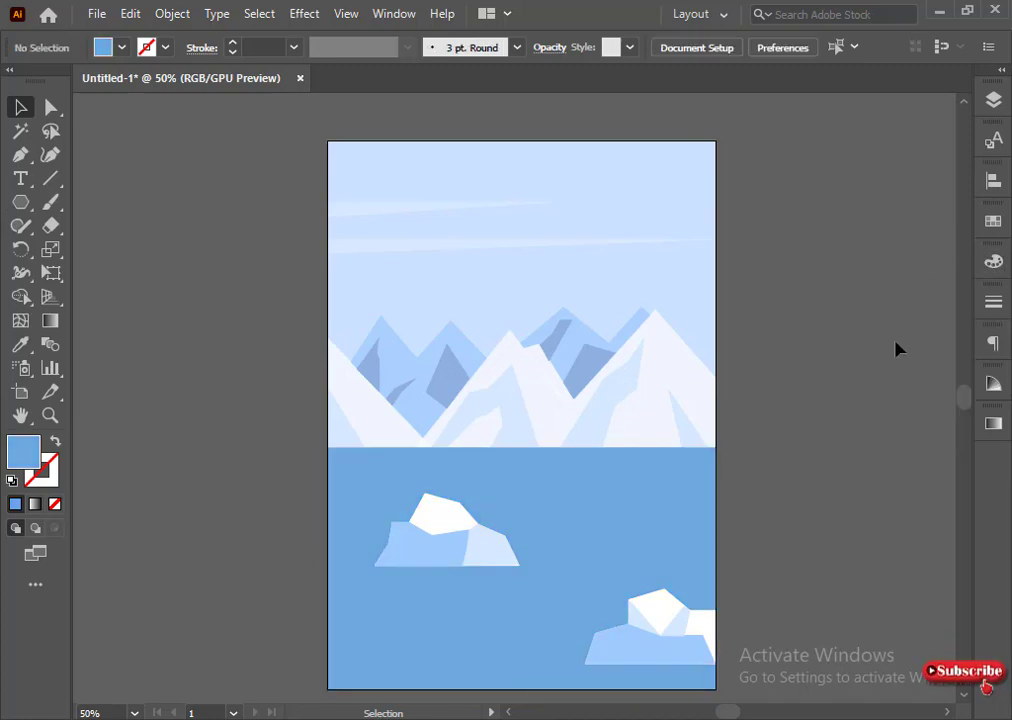